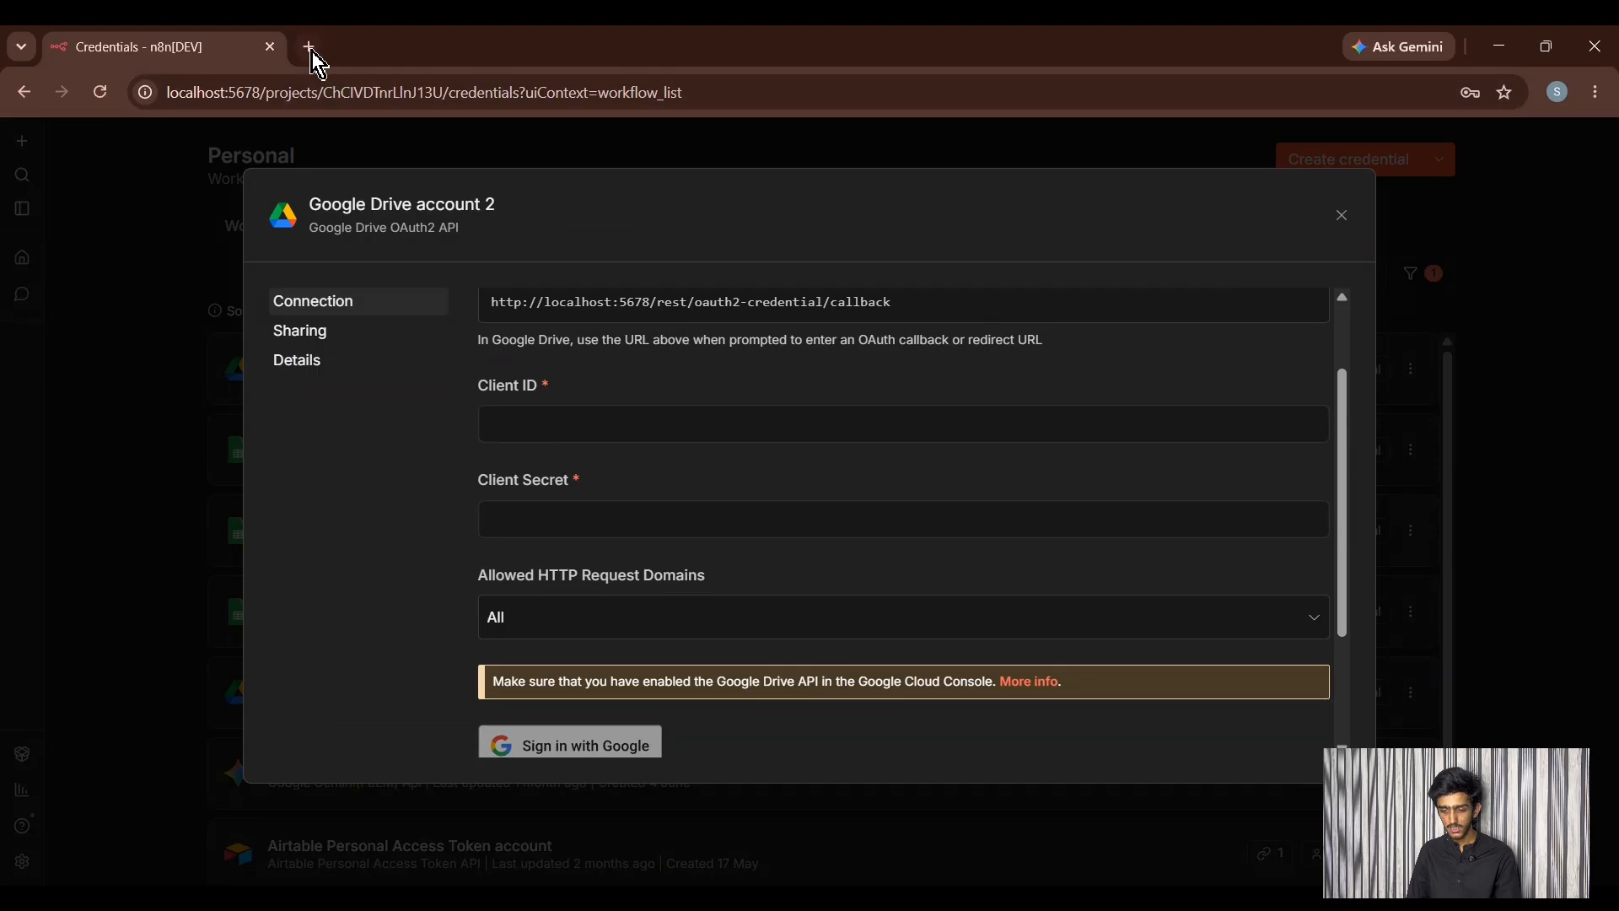
- Open a new browser tab, leaving the n8n Google Drive OAuth2 credential form open
{"action": "left_click", "coordinate": [308, 46]}
- Search Google for 'google cloud console' and open the Google Cloud Console result
{"action": "left_click", "coordinate": [677, 421]}
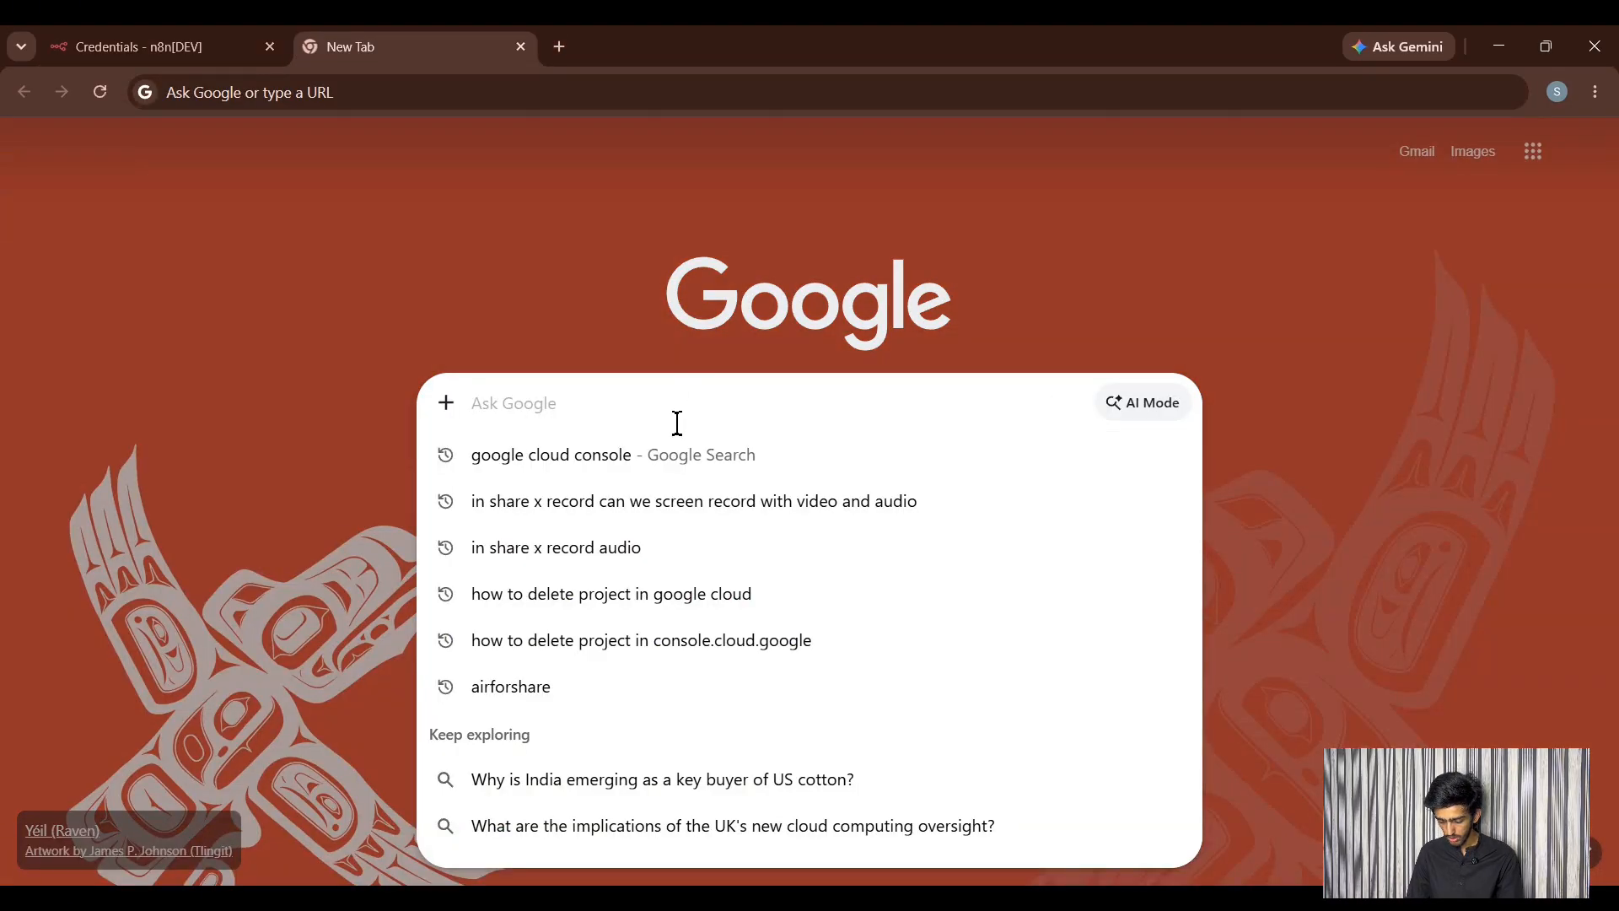
{"action": "type", "text": "google"}
{"action": "key", "text": "Return"}
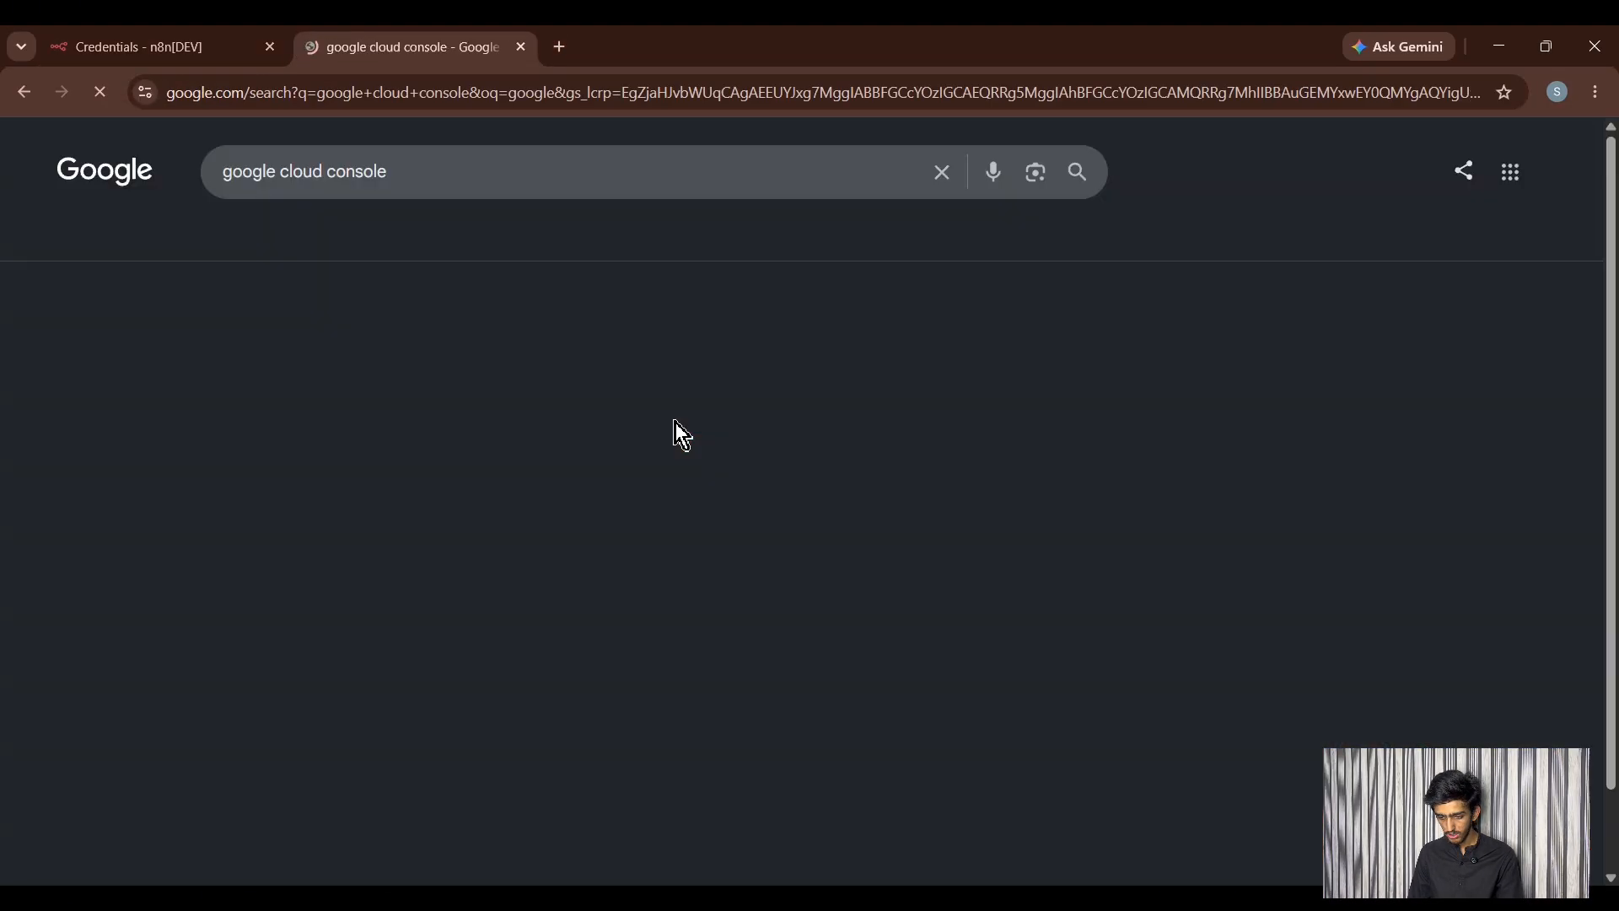
{"action": "scroll", "coordinate": [632, 473], "scroll_direction": "down", "scroll_amount": 8}
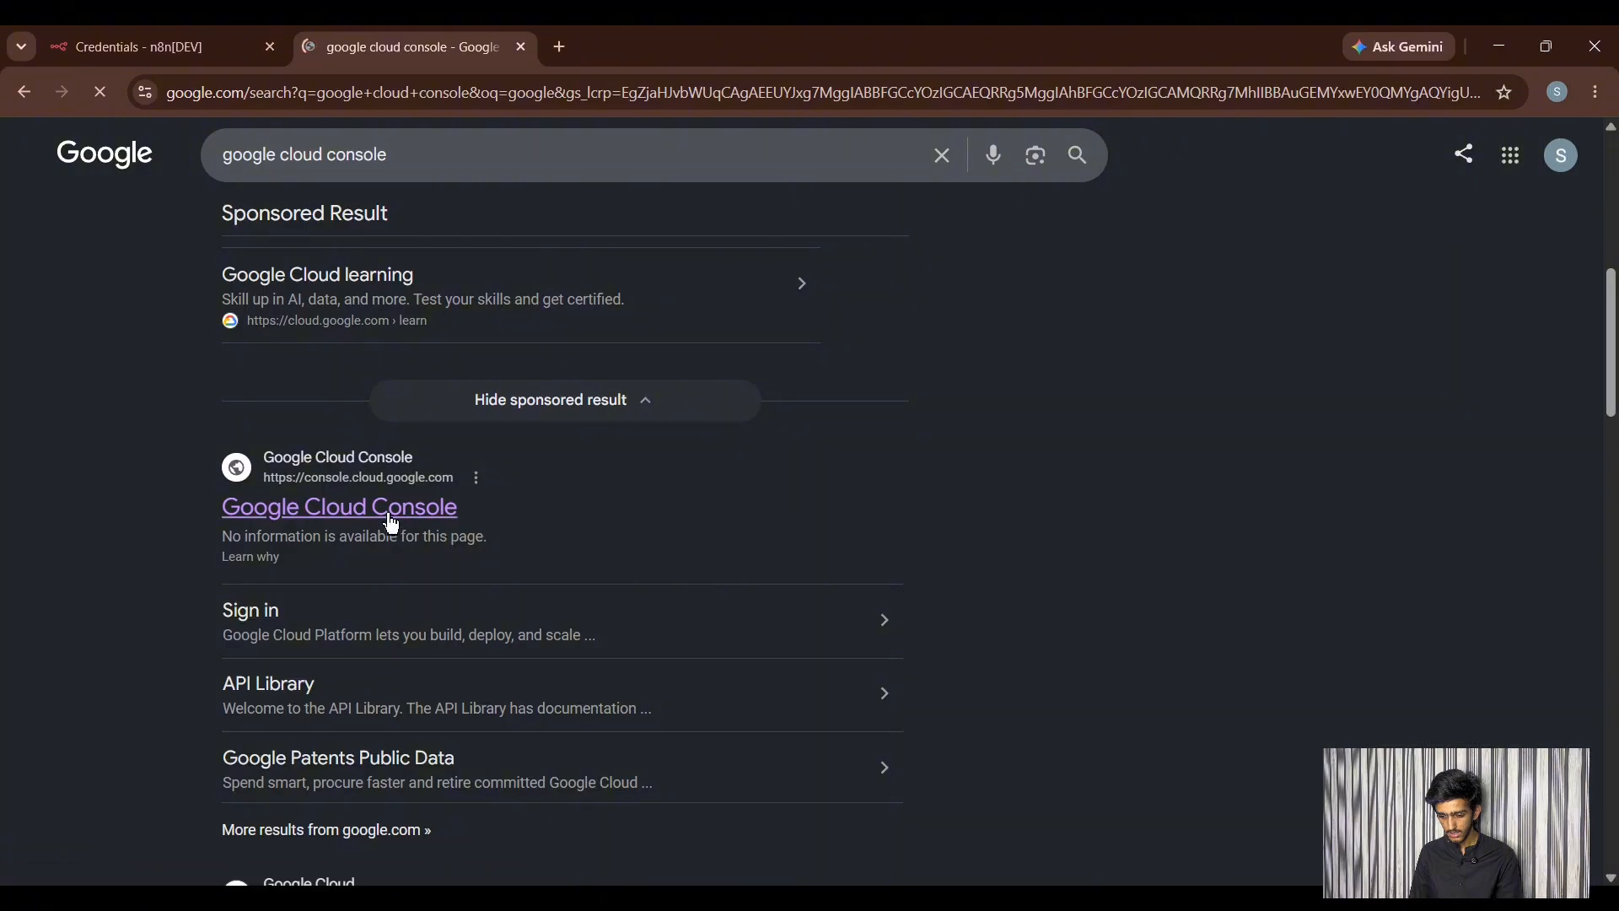
{"action": "left_click", "coordinate": [392, 524]}
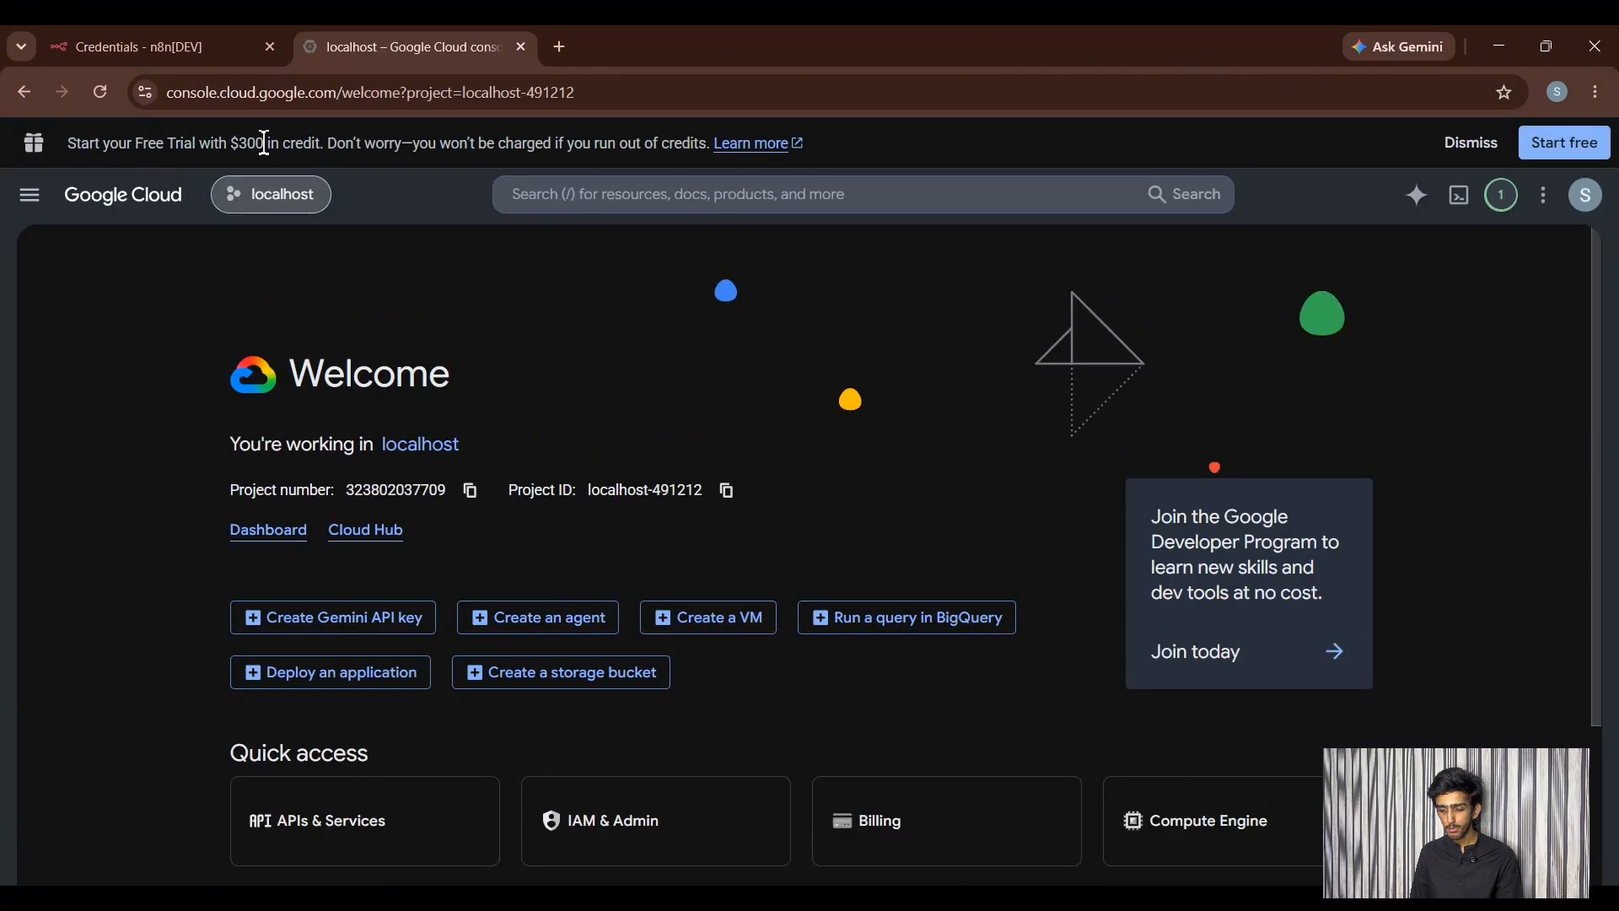
- From the project picker, create a new Google Cloud project named 'drive'
{"action": "left_click", "coordinate": [271, 195]}
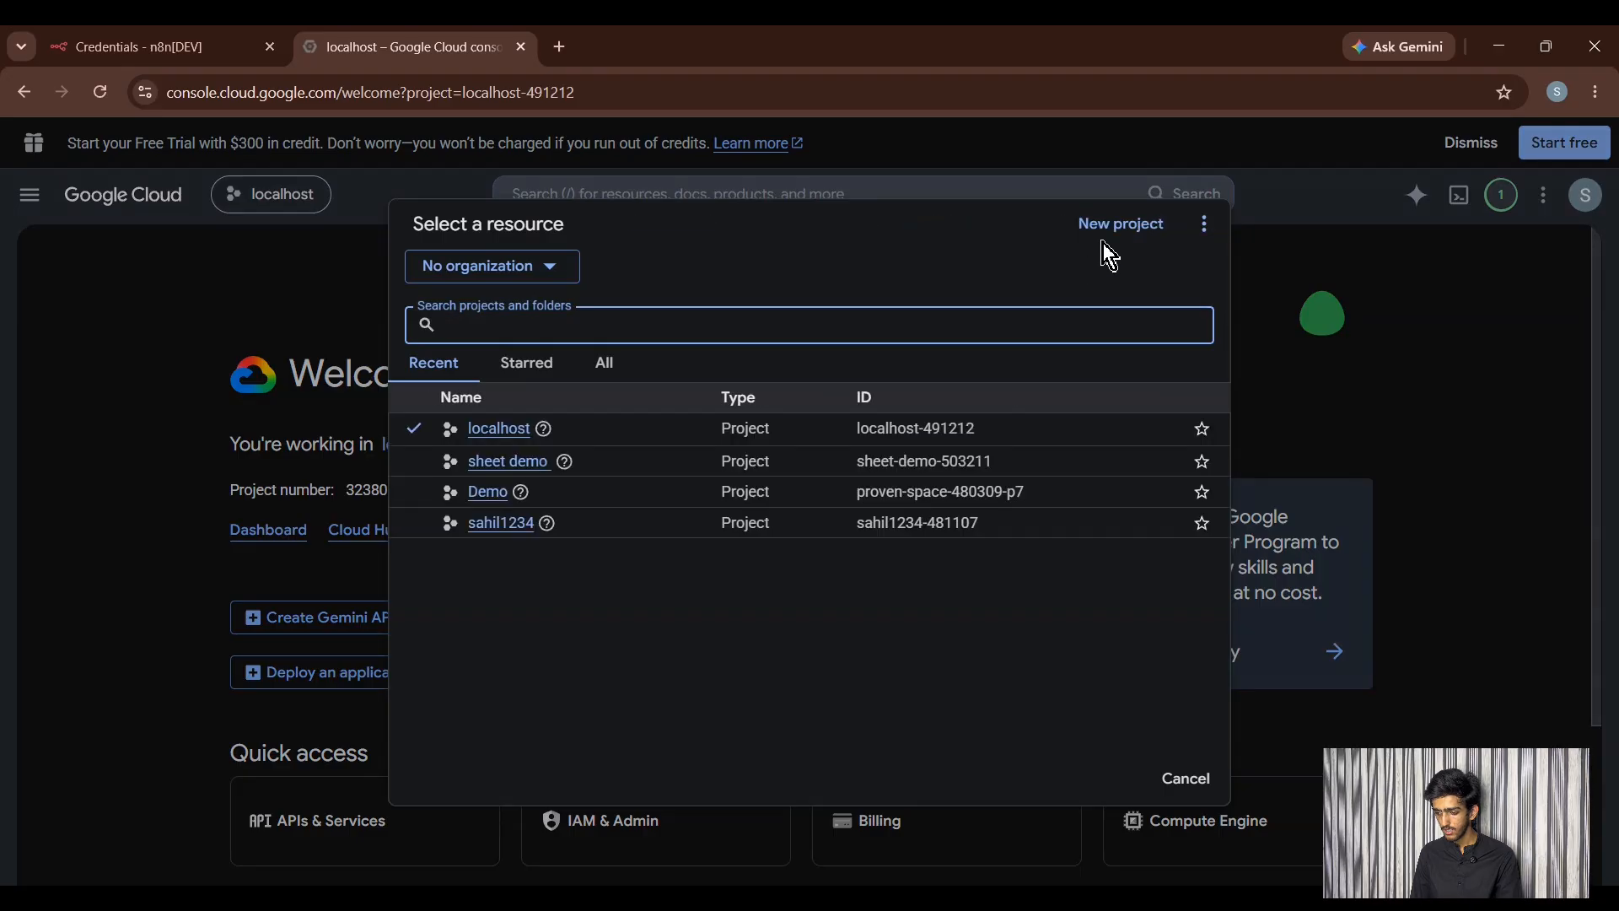
{"action": "left_click", "coordinate": [1121, 224]}
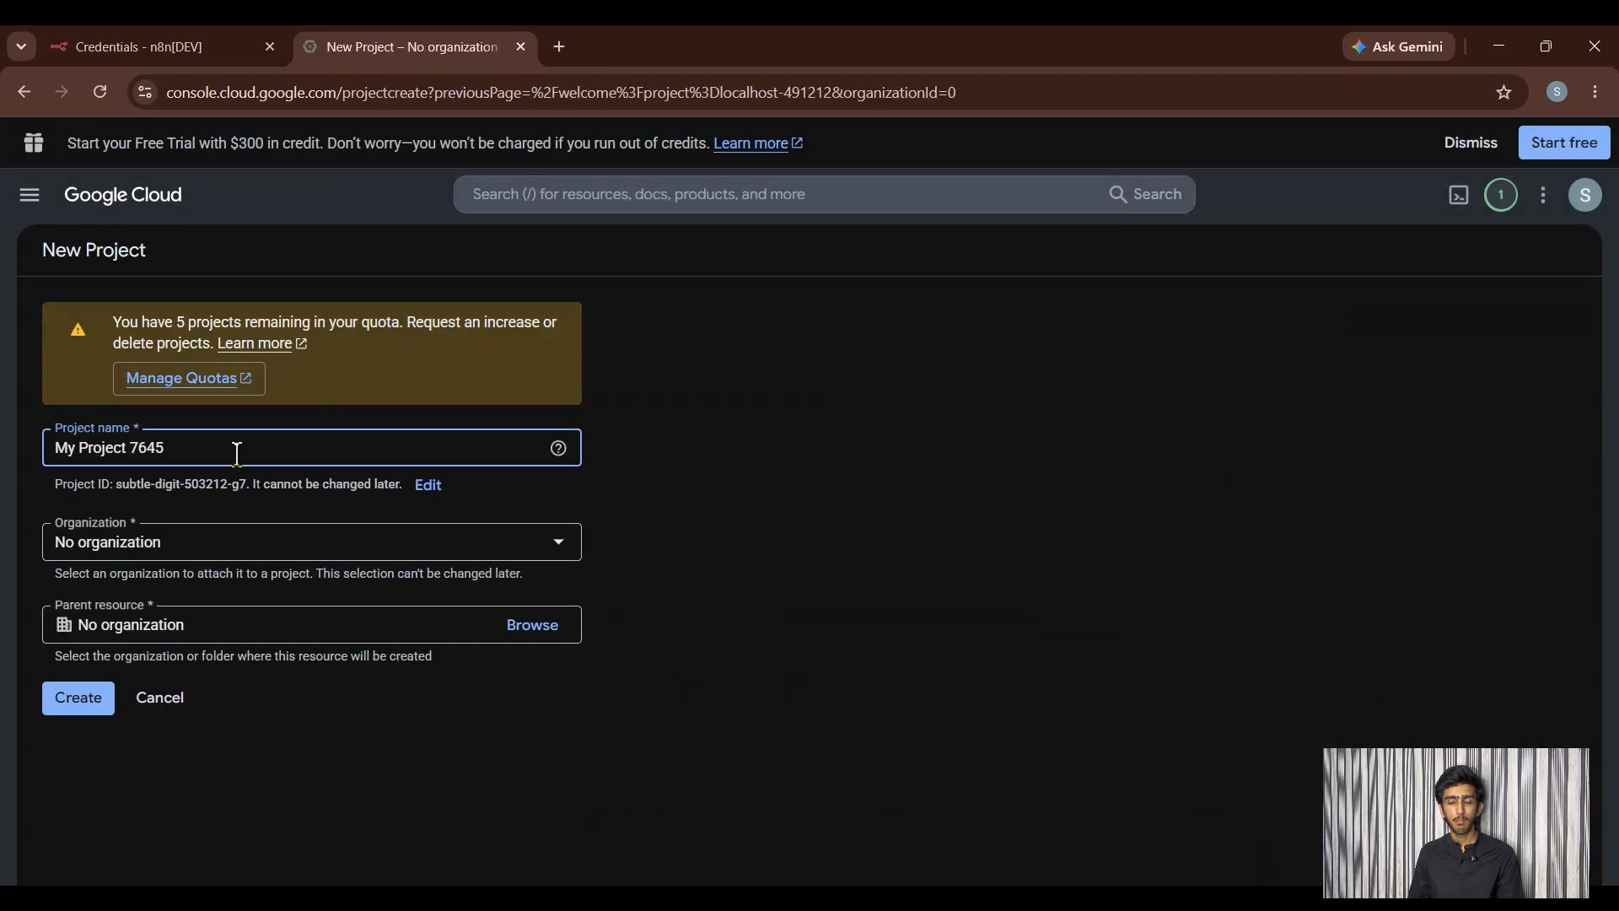
{"action": "key", "text": "BackSpace"}
{"action": "key", "text": "ctrl+a"}
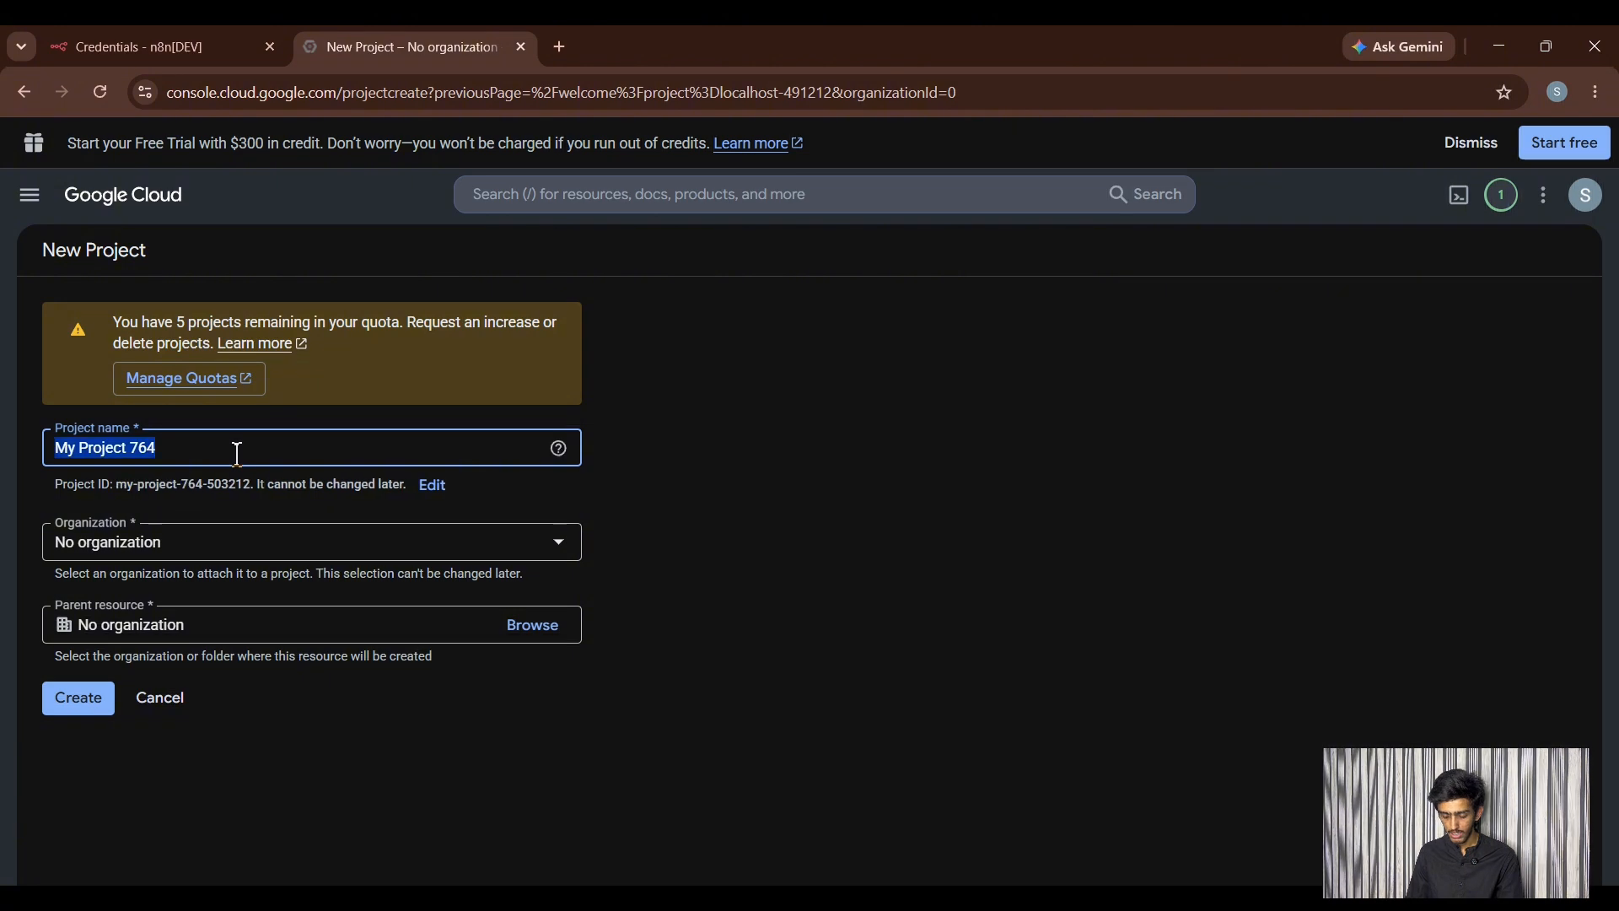
{"action": "key", "text": "BackSpace"}
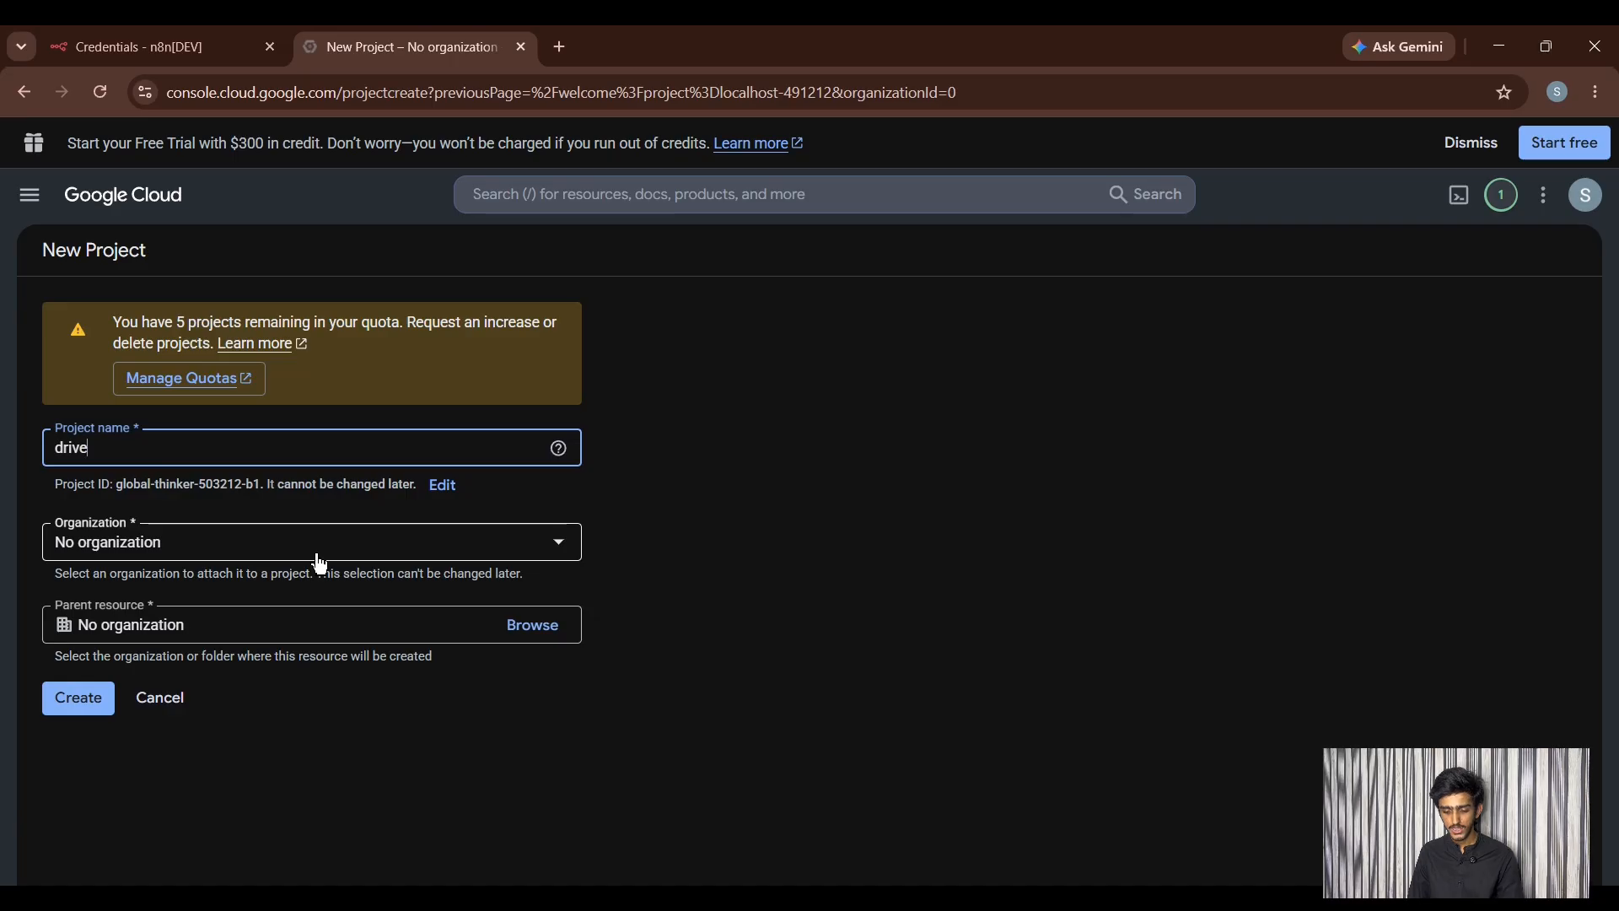
{"action": "left_click", "coordinate": [85, 709]}
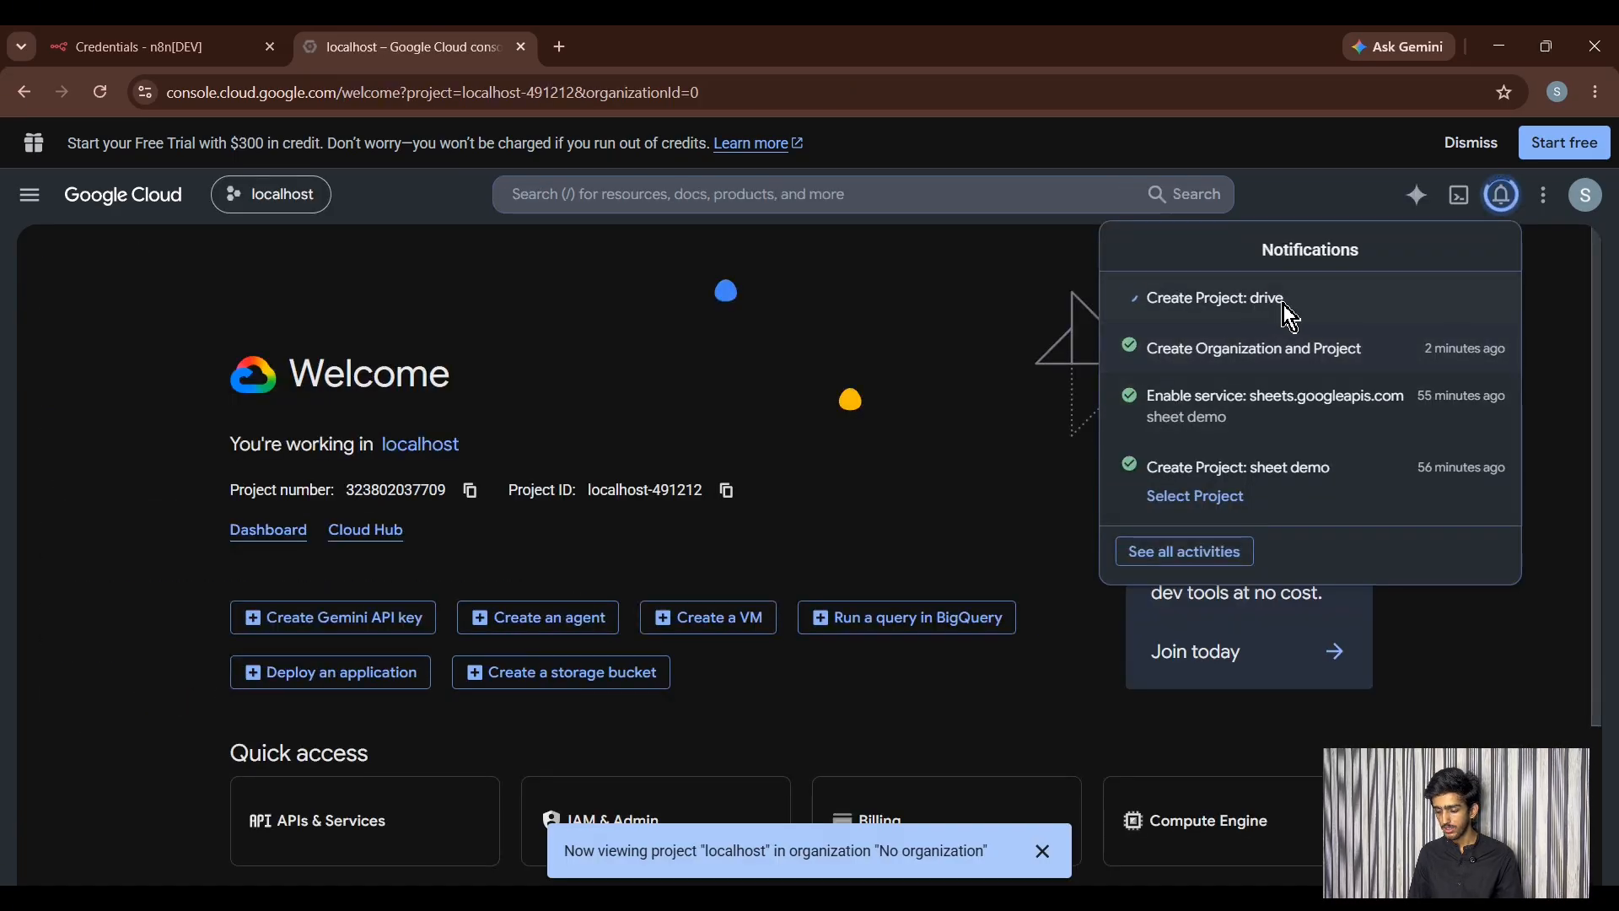
- Switch to the drive project and search the console for 'google drive api'
{"action": "left_click", "coordinate": [1218, 326]}
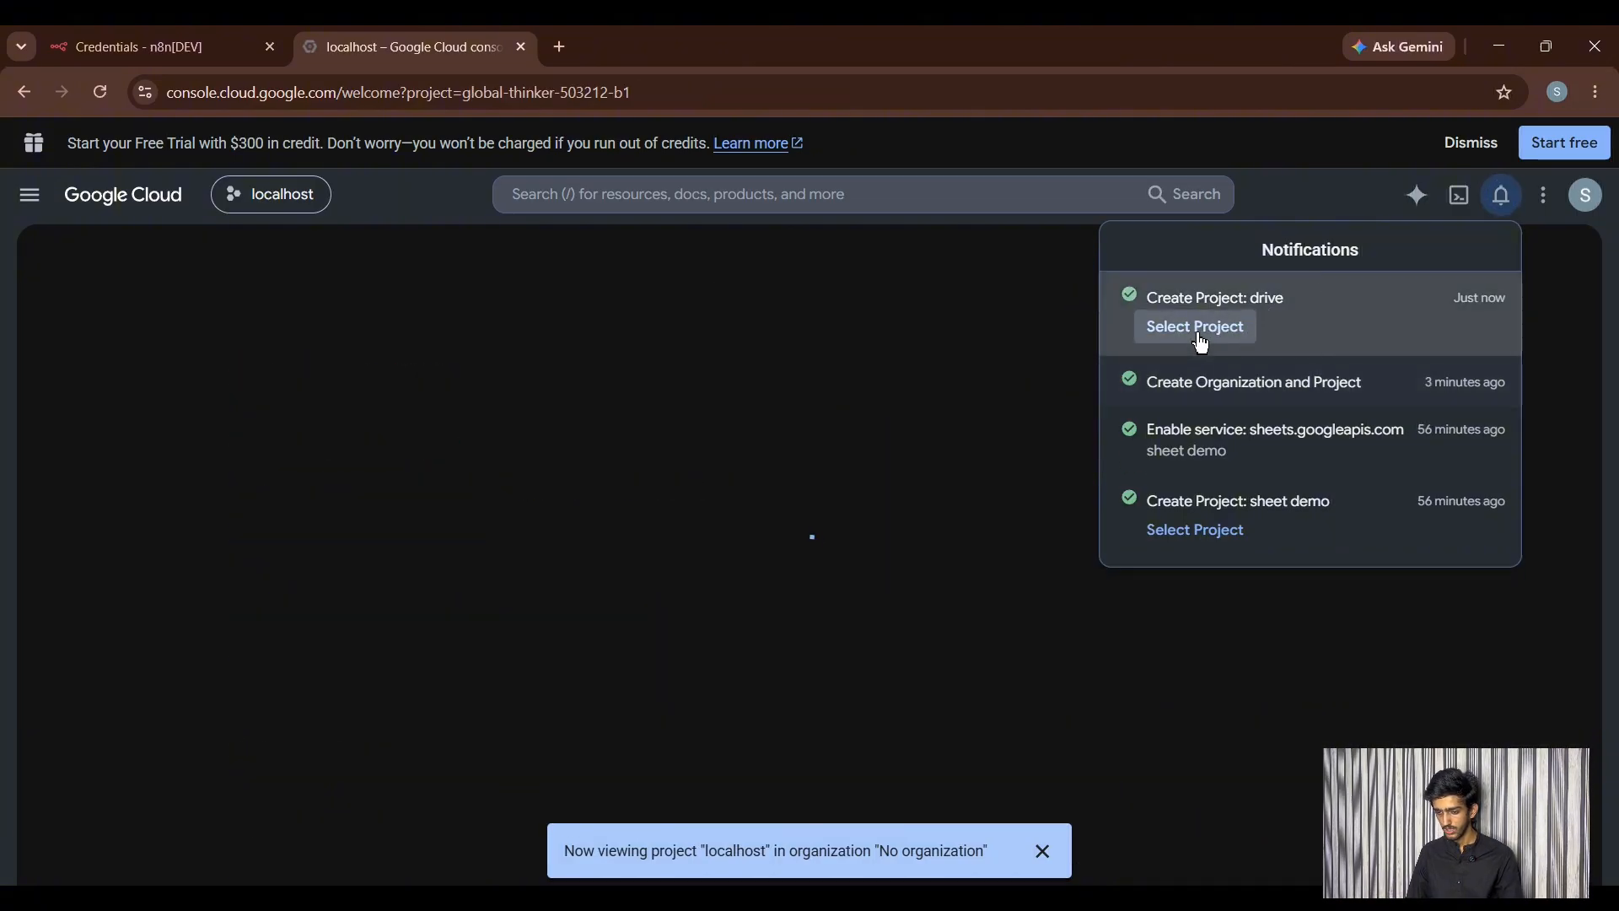
{"action": "left_click", "coordinate": [716, 200]}
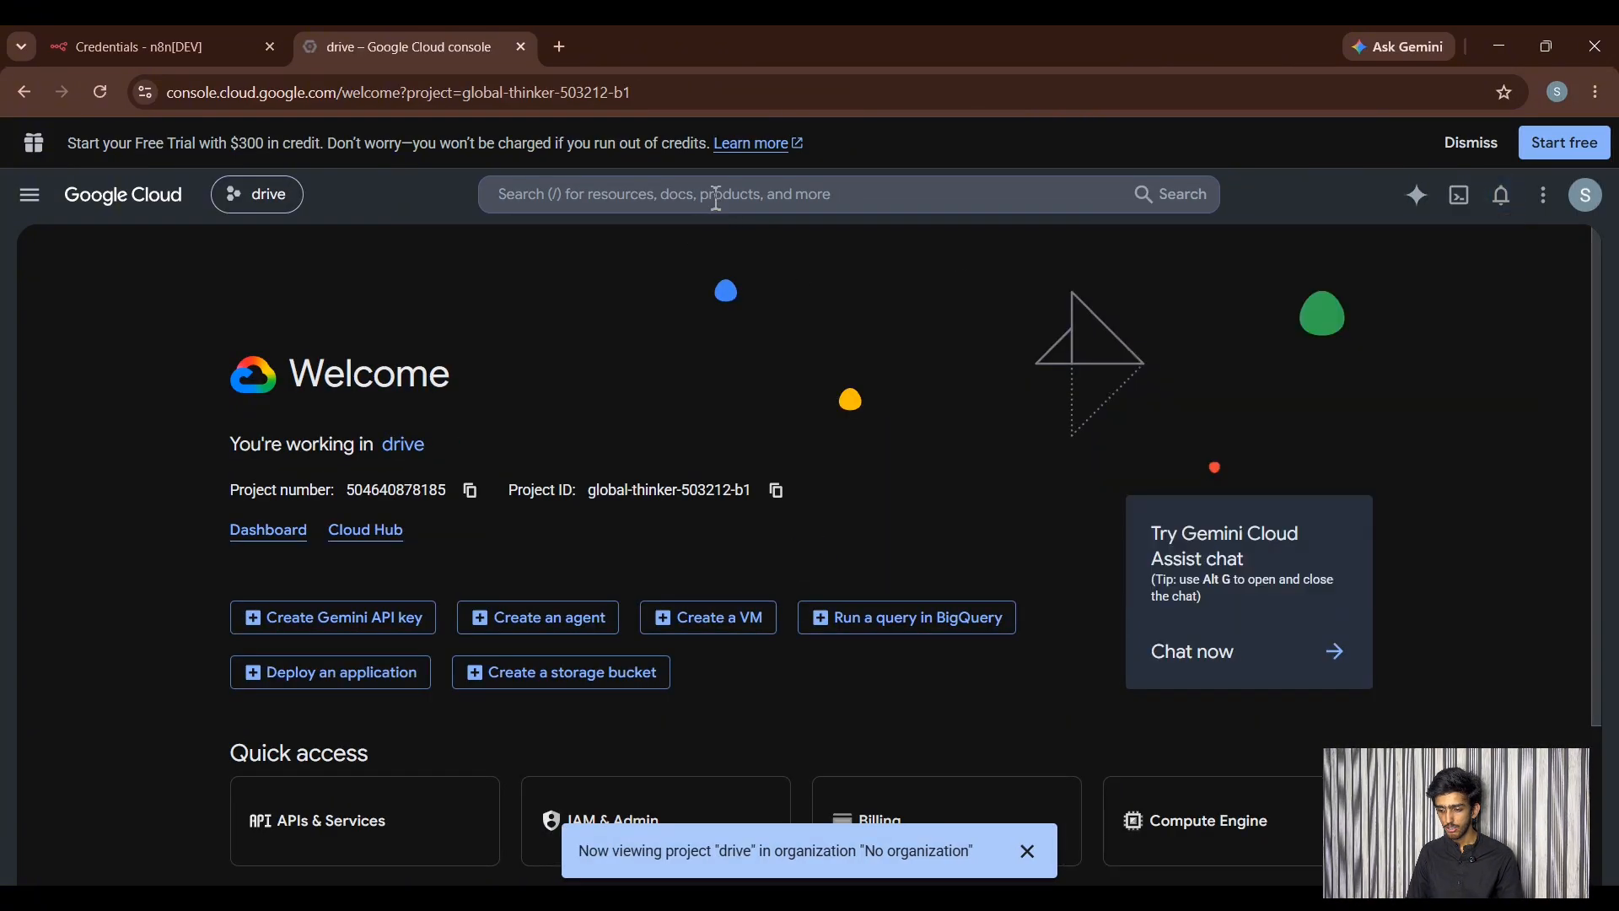
{"action": "left_click", "coordinate": [756, 202]}
{"action": "type", "text": "g"}
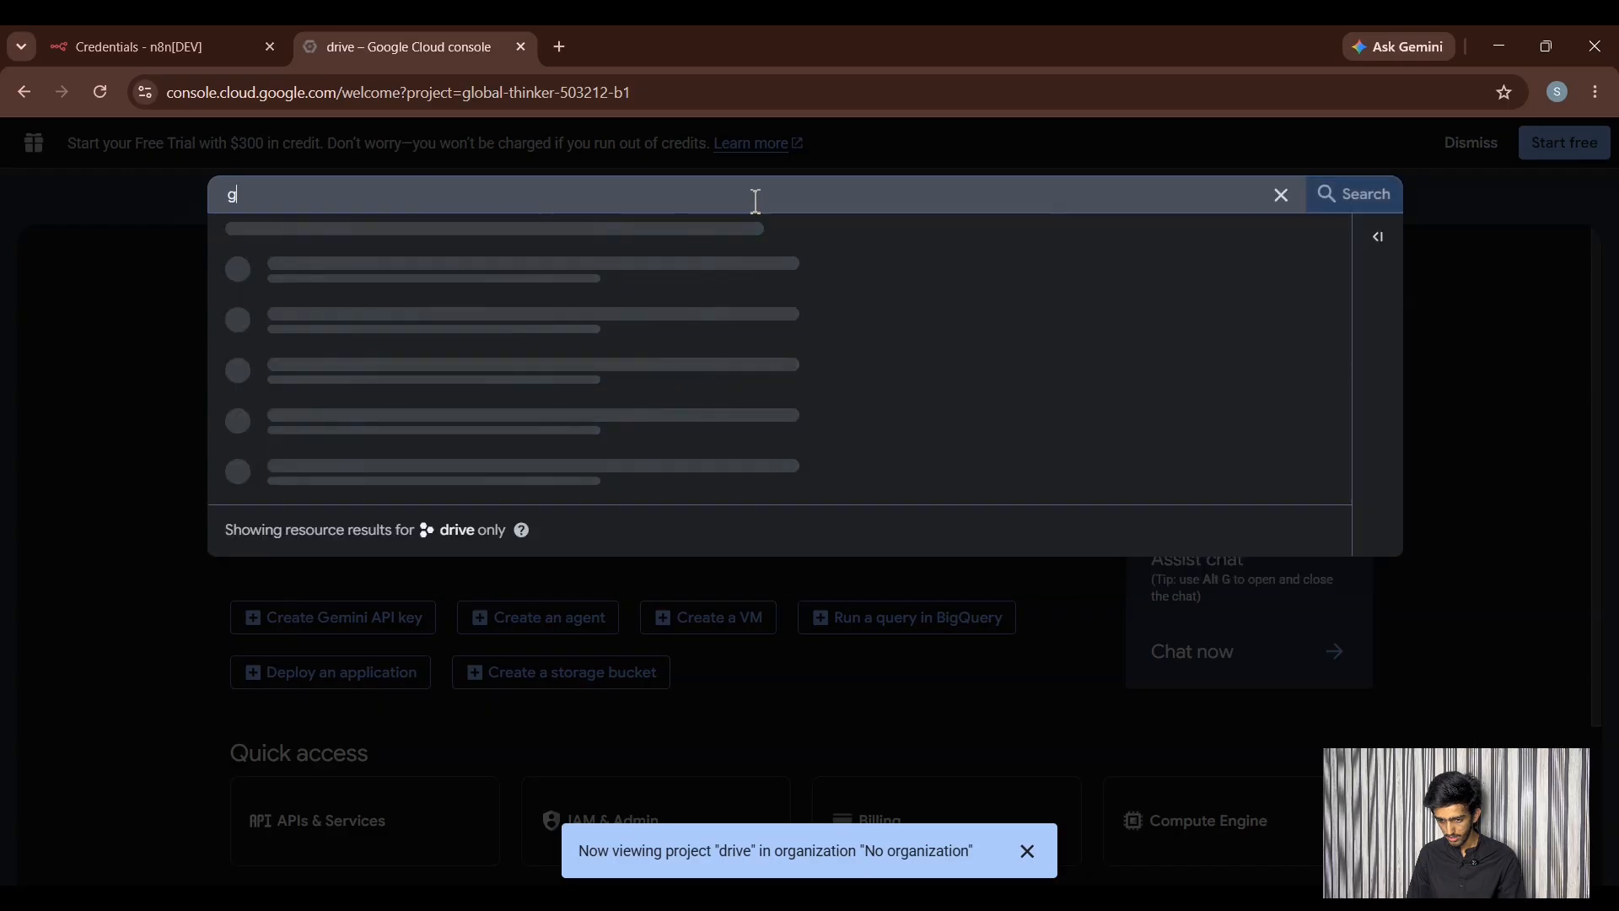
{"action": "type", "text": "ooglw dr"}
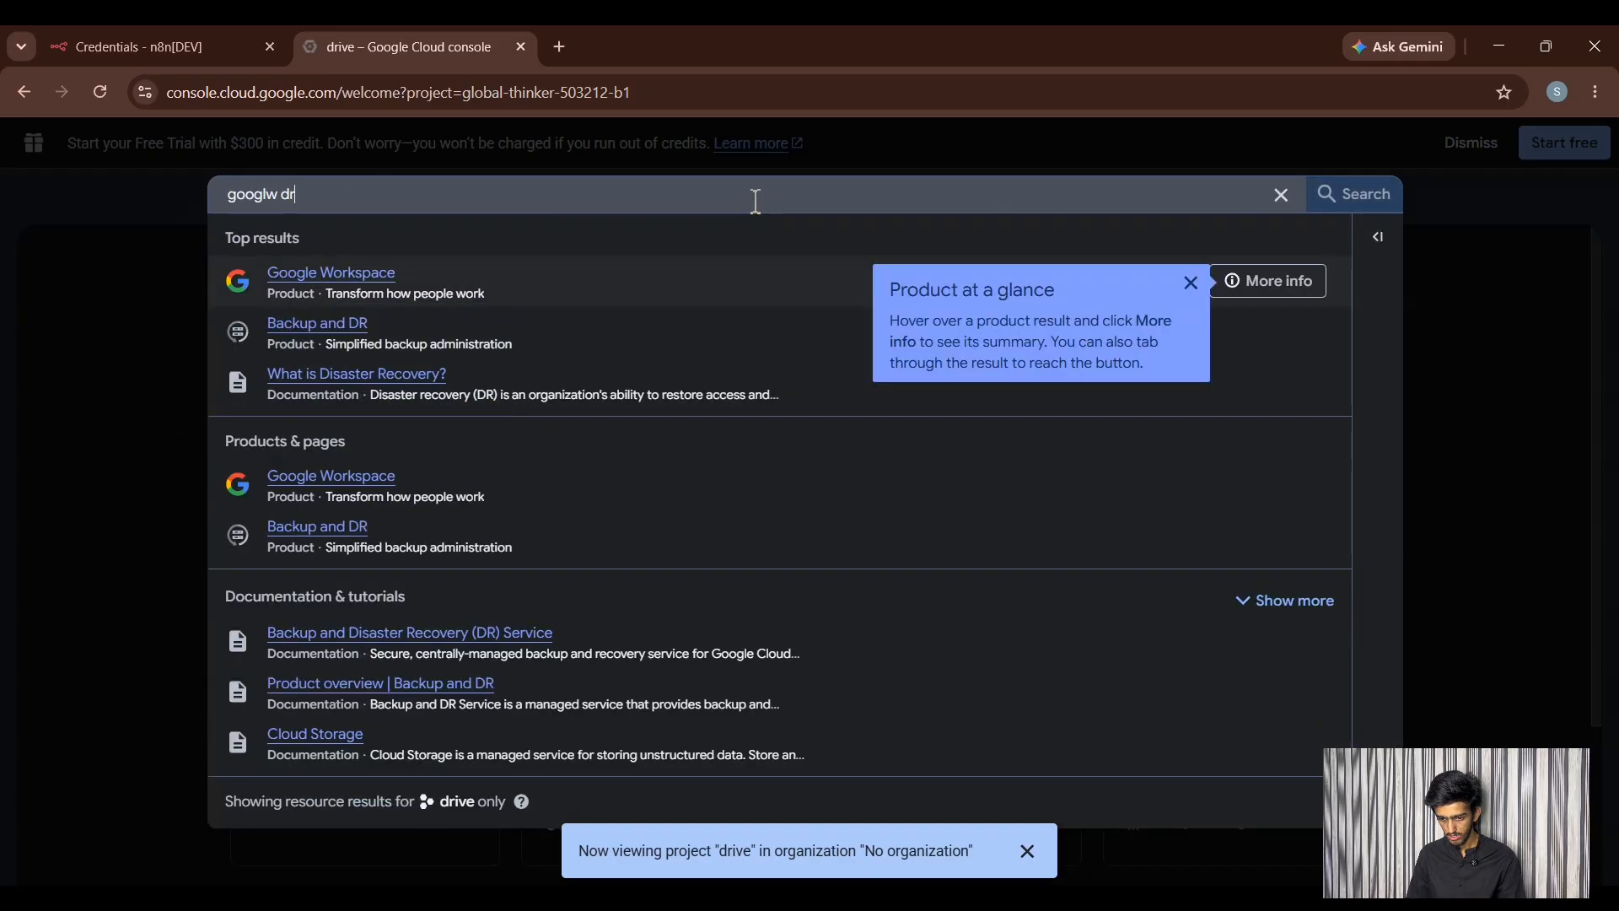
{"action": "type", "text": "ive a"}
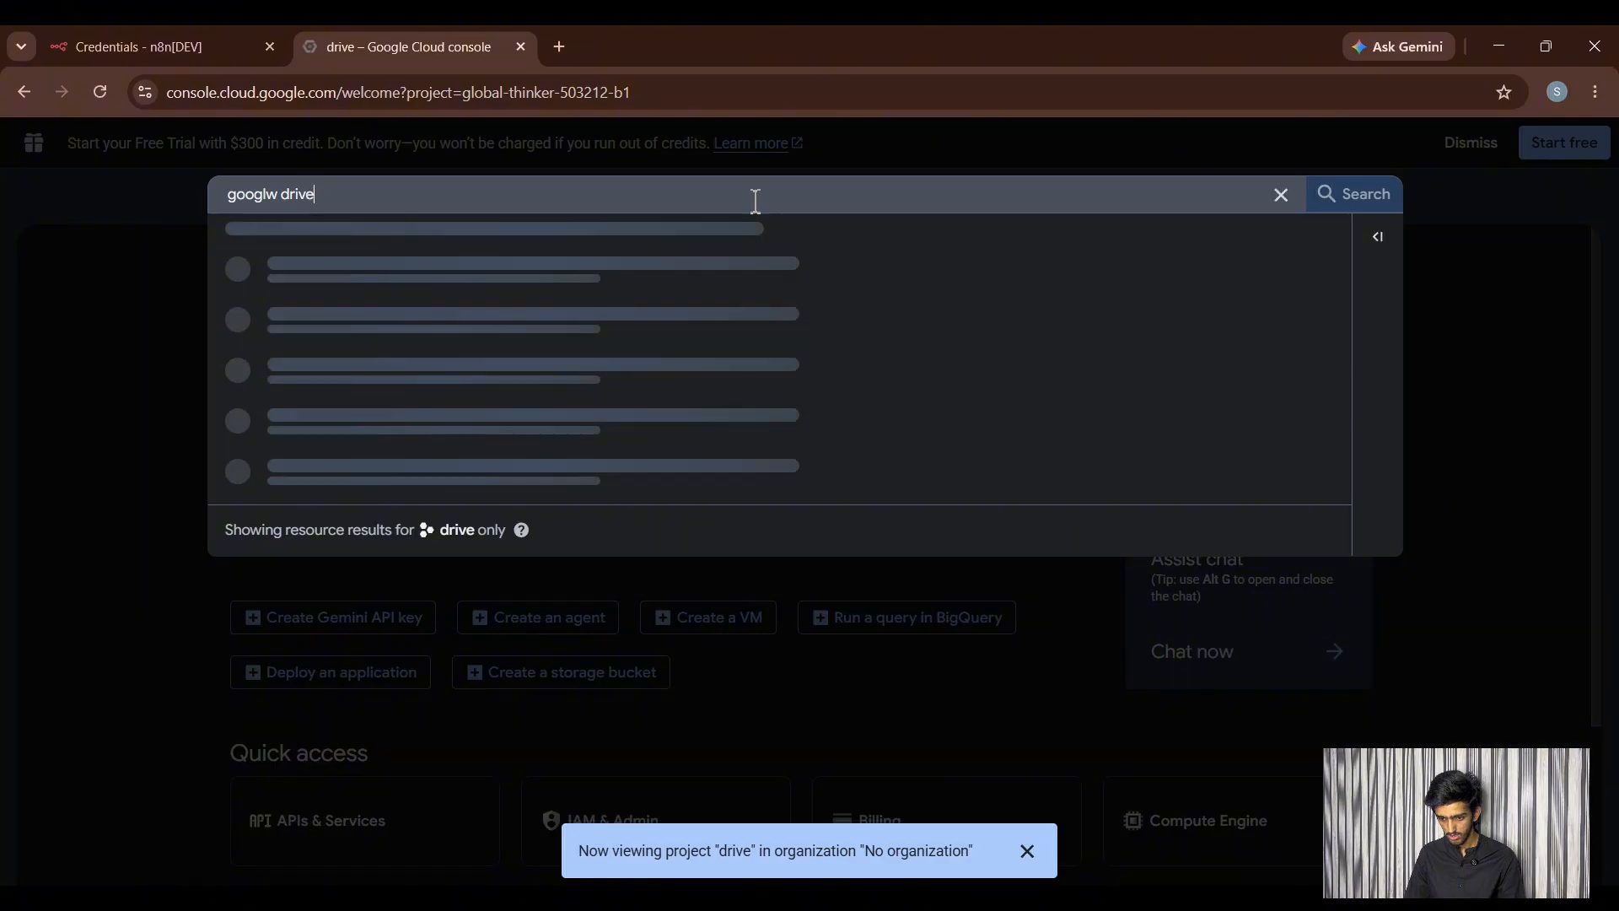
{"action": "key", "text": "Left"}
{"action": "key", "text": "Left"}
{"action": "key", "text": "Left"}
{"action": "key", "text": "Left"}
{"action": "key", "text": "Left"}
{"action": "key", "text": "Left"}
{"action": "key", "text": "Left"}
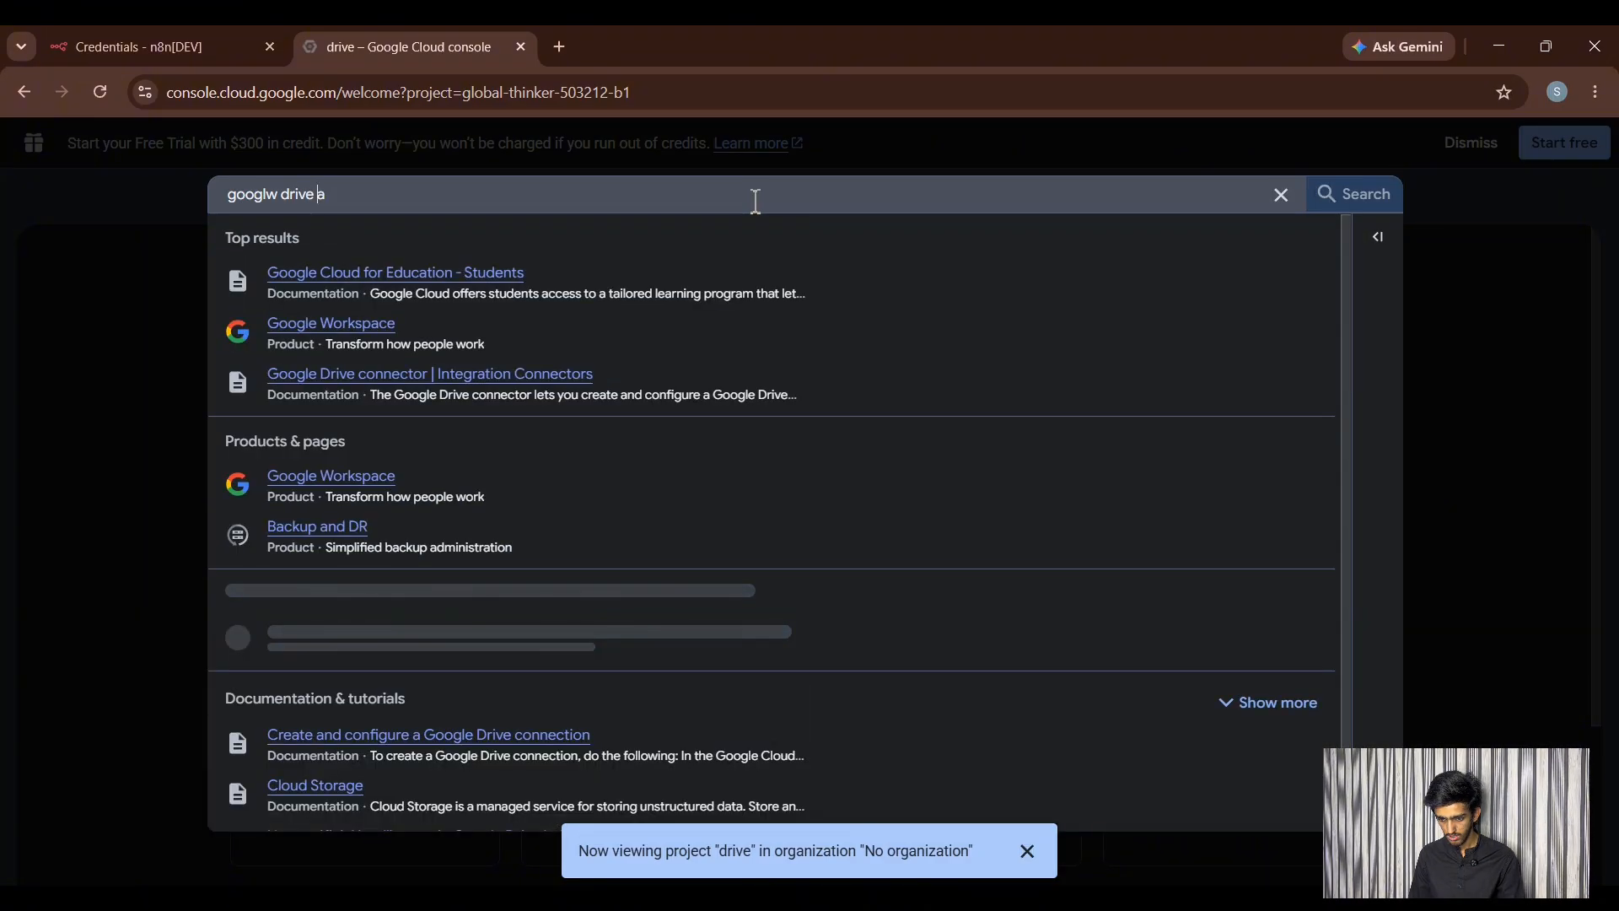
{"action": "key", "text": "BackSpace"}
{"action": "type", "text": "e"}
{"action": "key", "text": "End"}
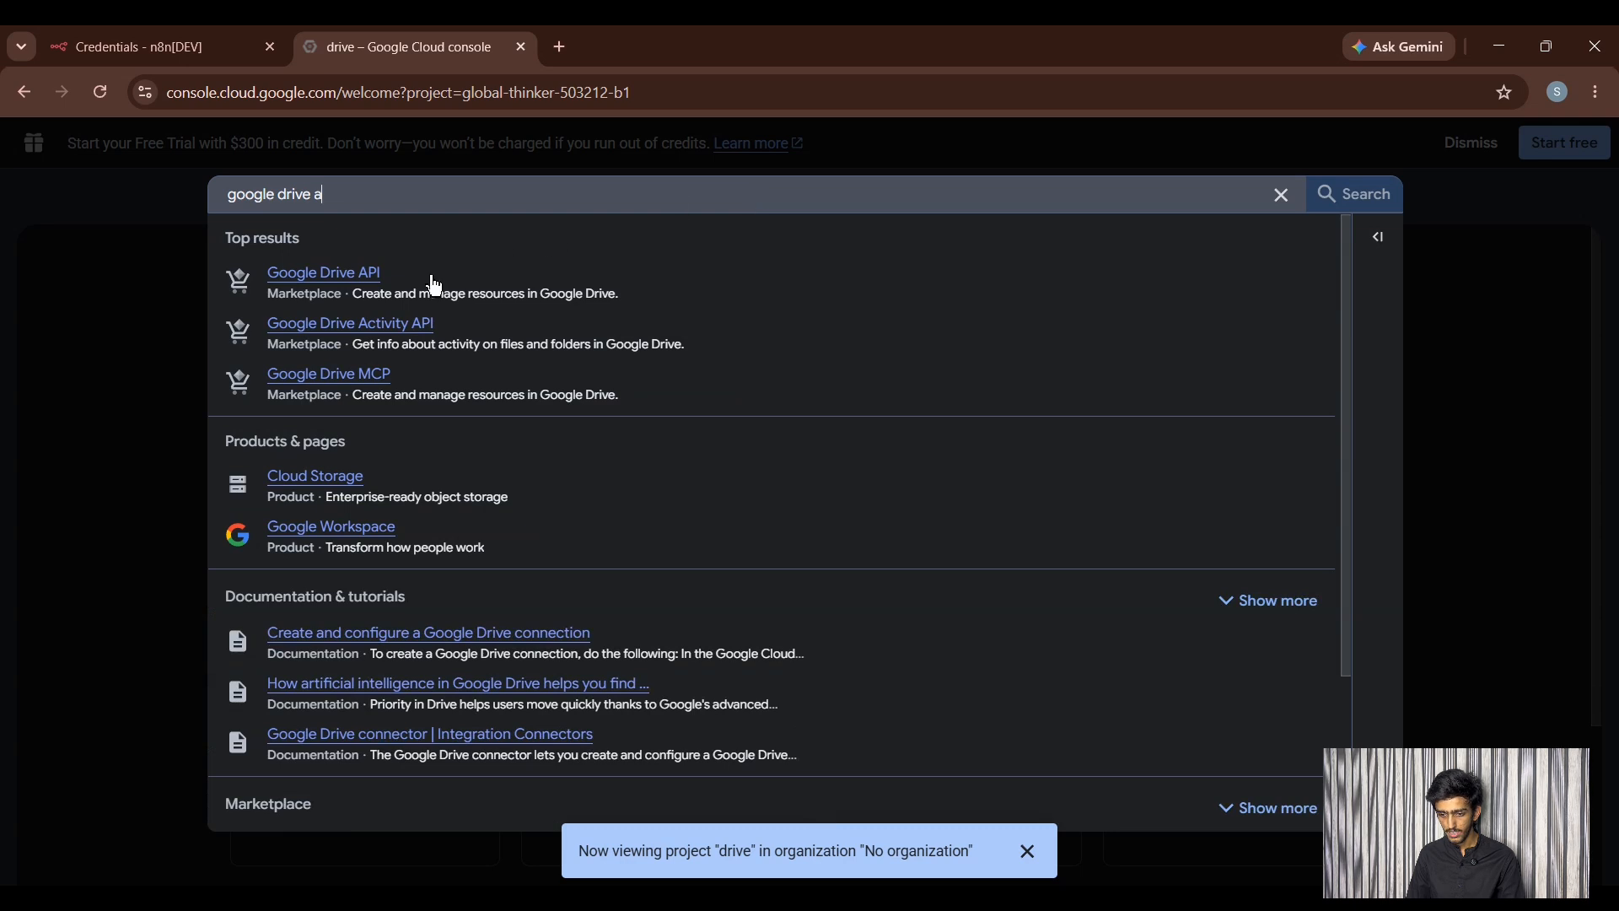
- Open the Google Drive API page and enable the API for the project
{"action": "left_click", "coordinate": [348, 275]}
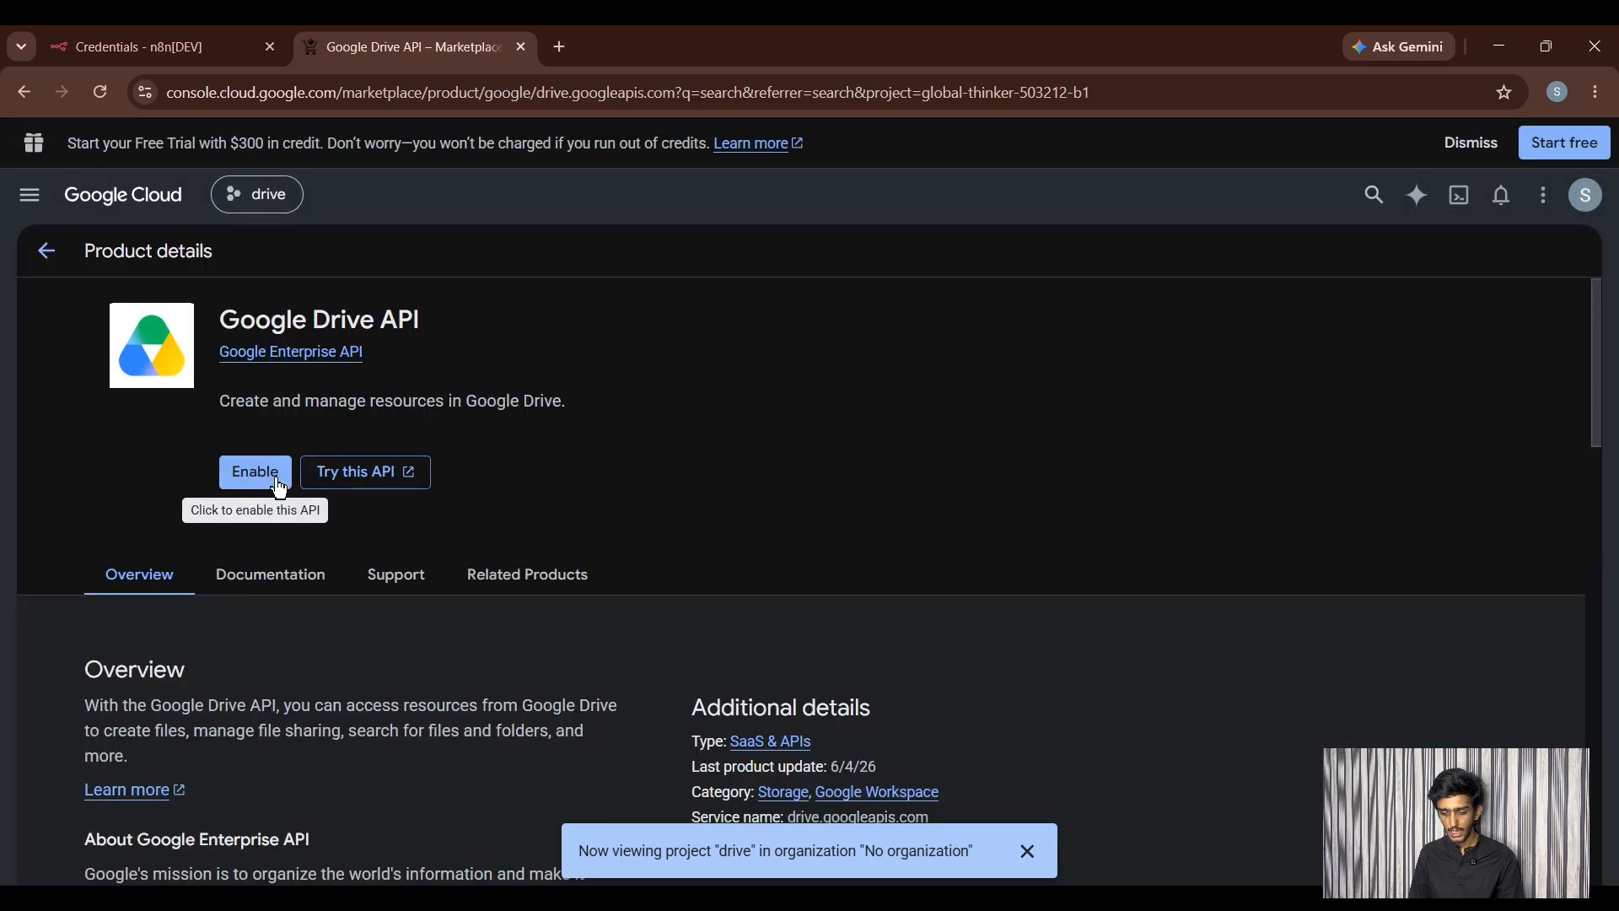
{"action": "left_click", "coordinate": [273, 476]}
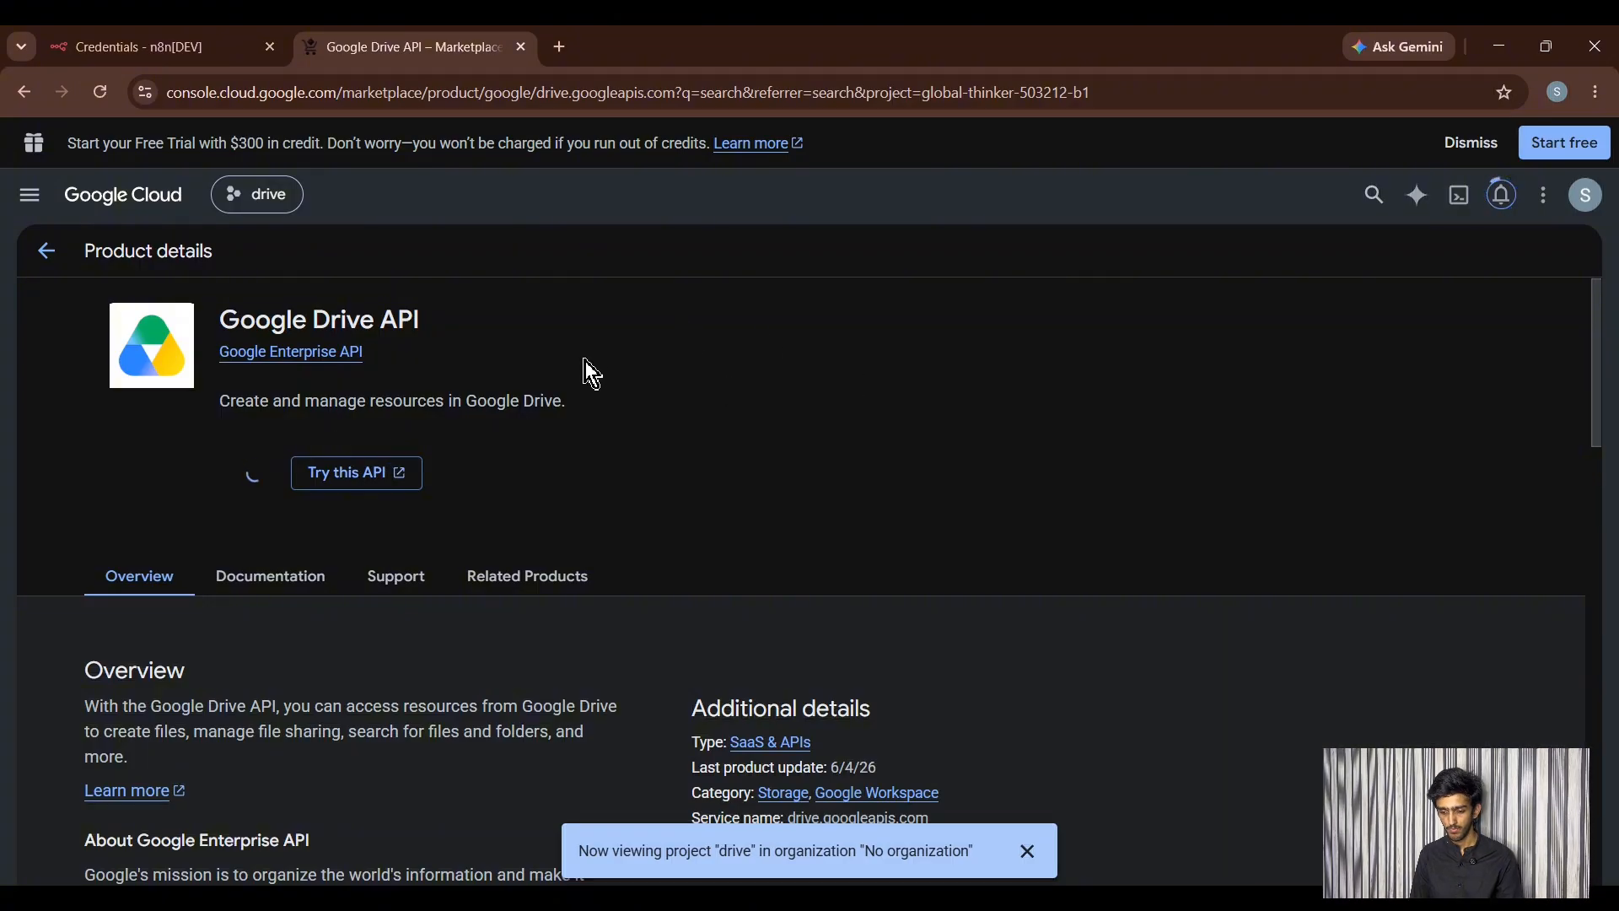
{"action": "scroll", "coordinate": [584, 361], "scroll_direction": "down", "scroll_amount": 1}
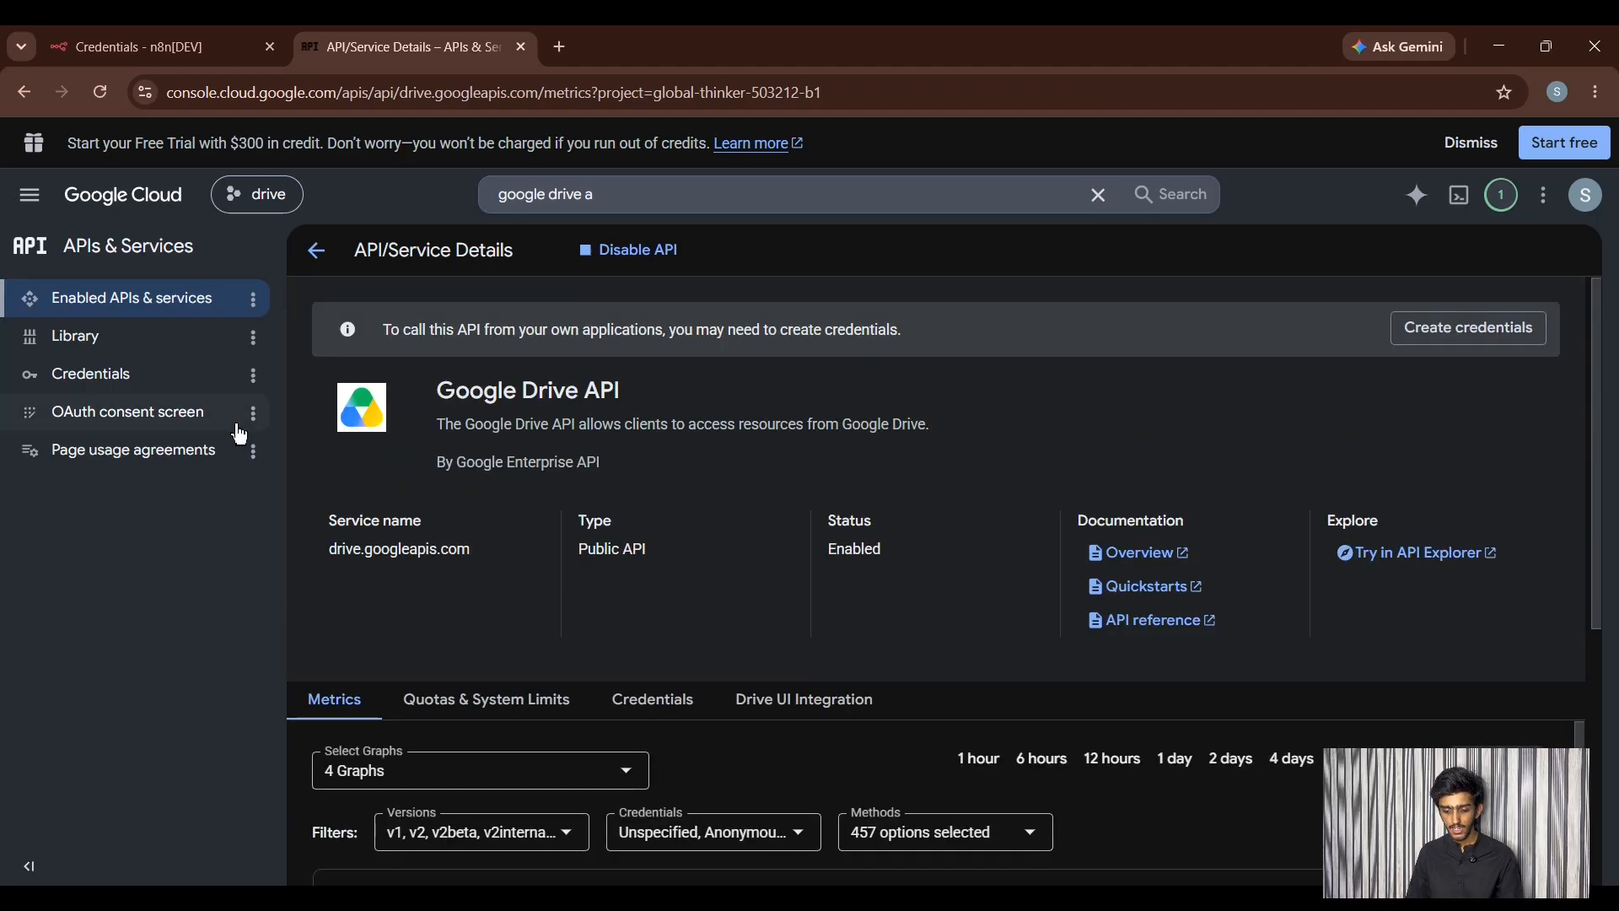
- Start the OAuth consent setup with app name 'n8n use' and your account as support email
{"action": "left_click", "coordinate": [113, 412]}
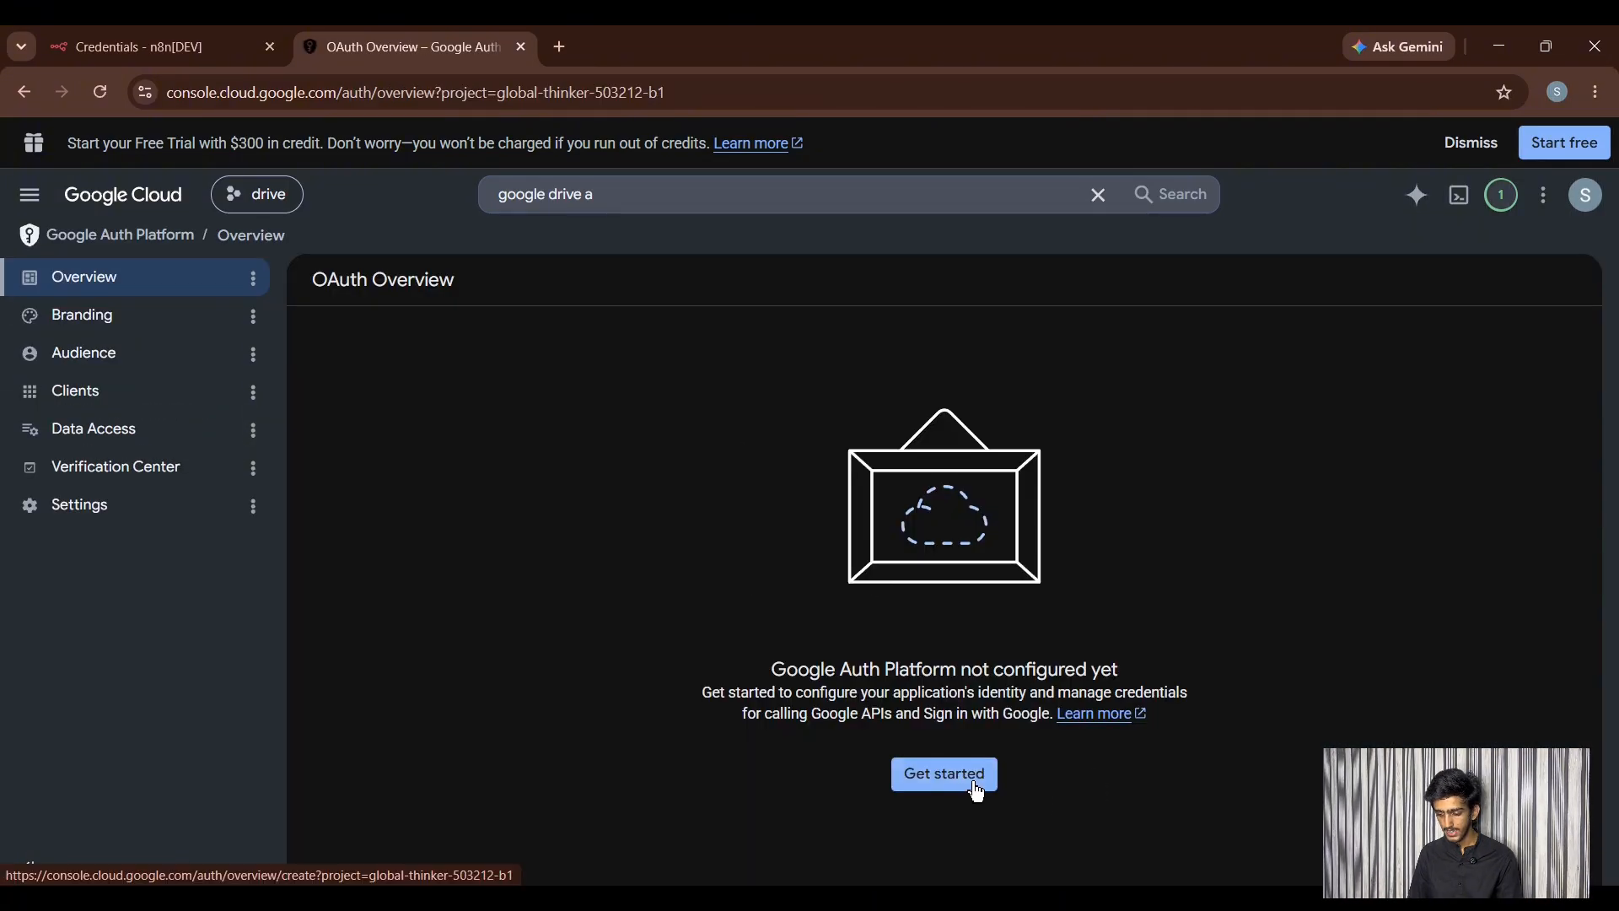
{"action": "left_click", "coordinate": [976, 793]}
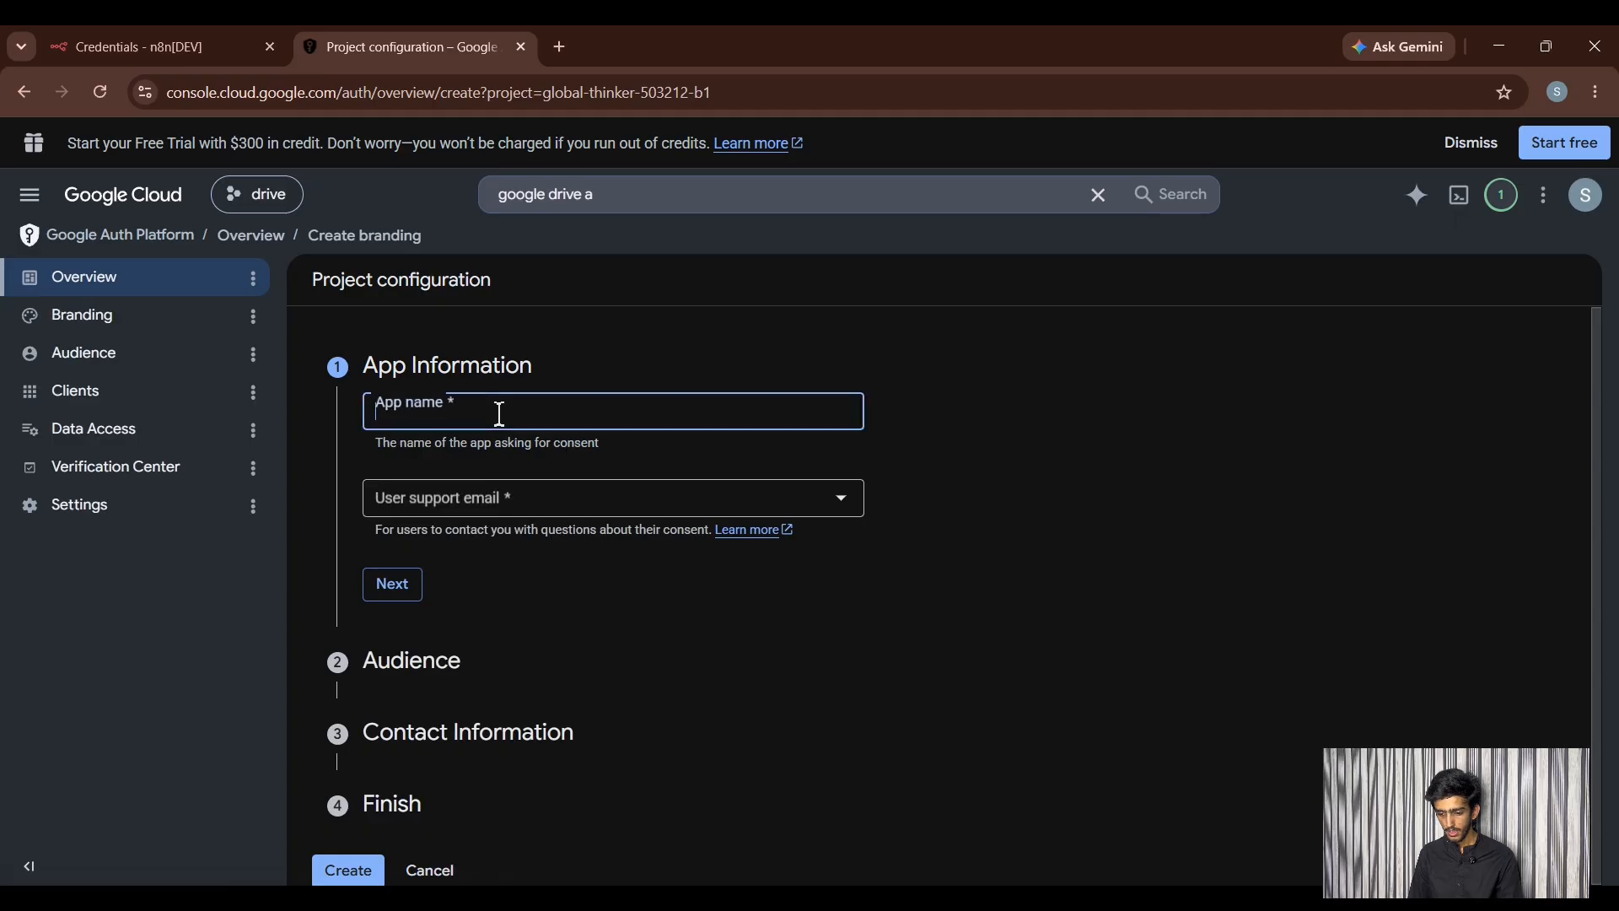
{"action": "left_click", "coordinate": [430, 424]}
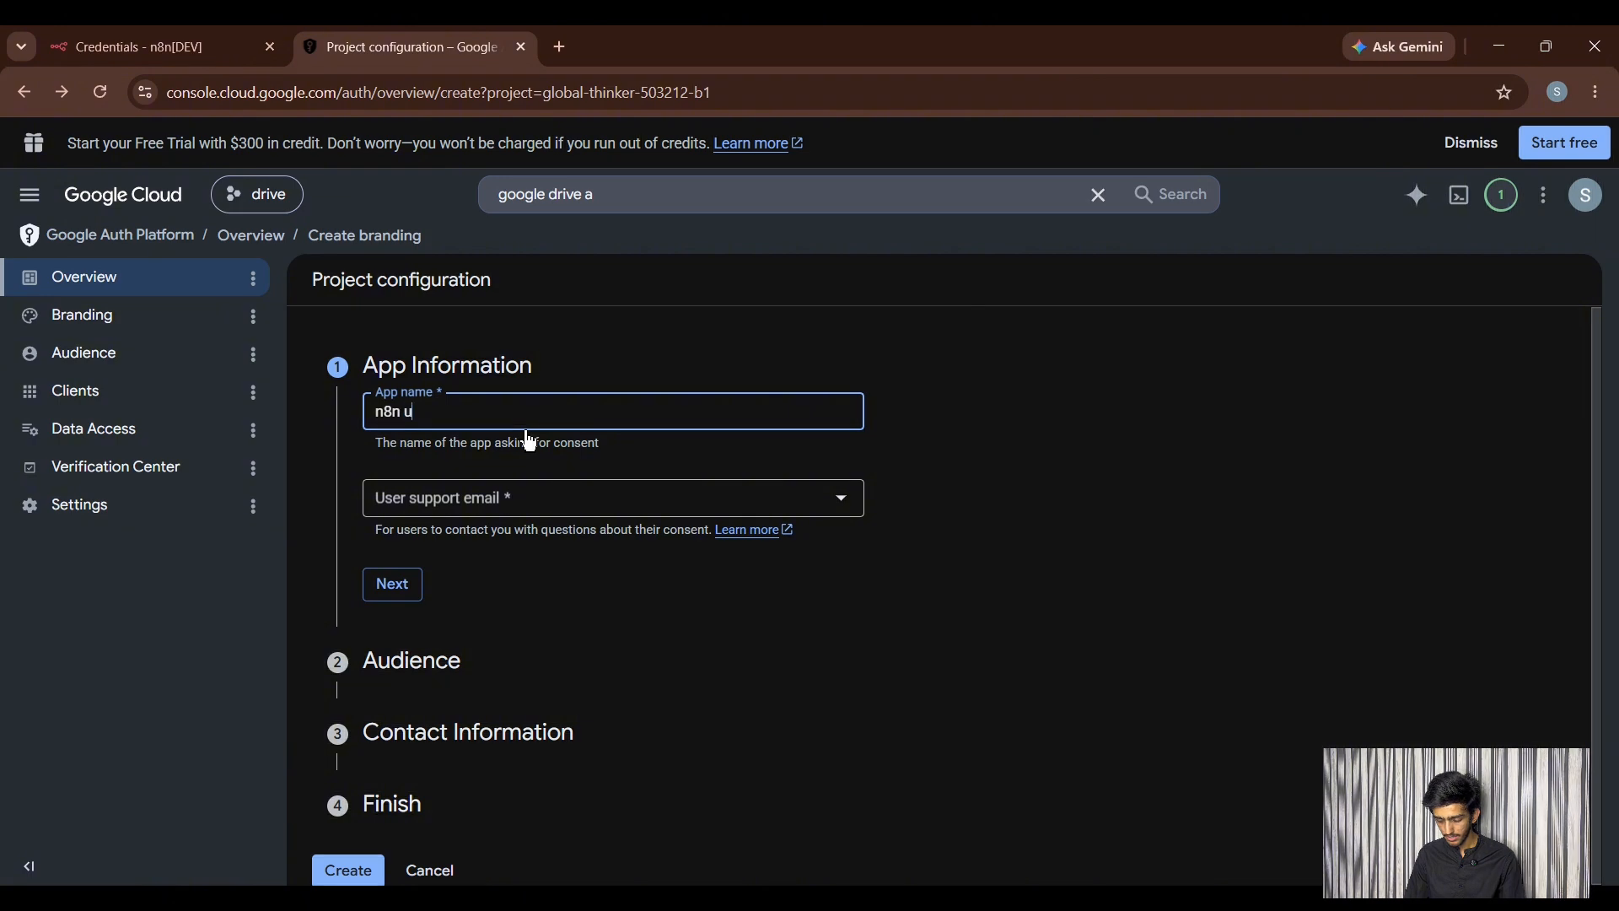
{"action": "left_click", "coordinate": [494, 514]}
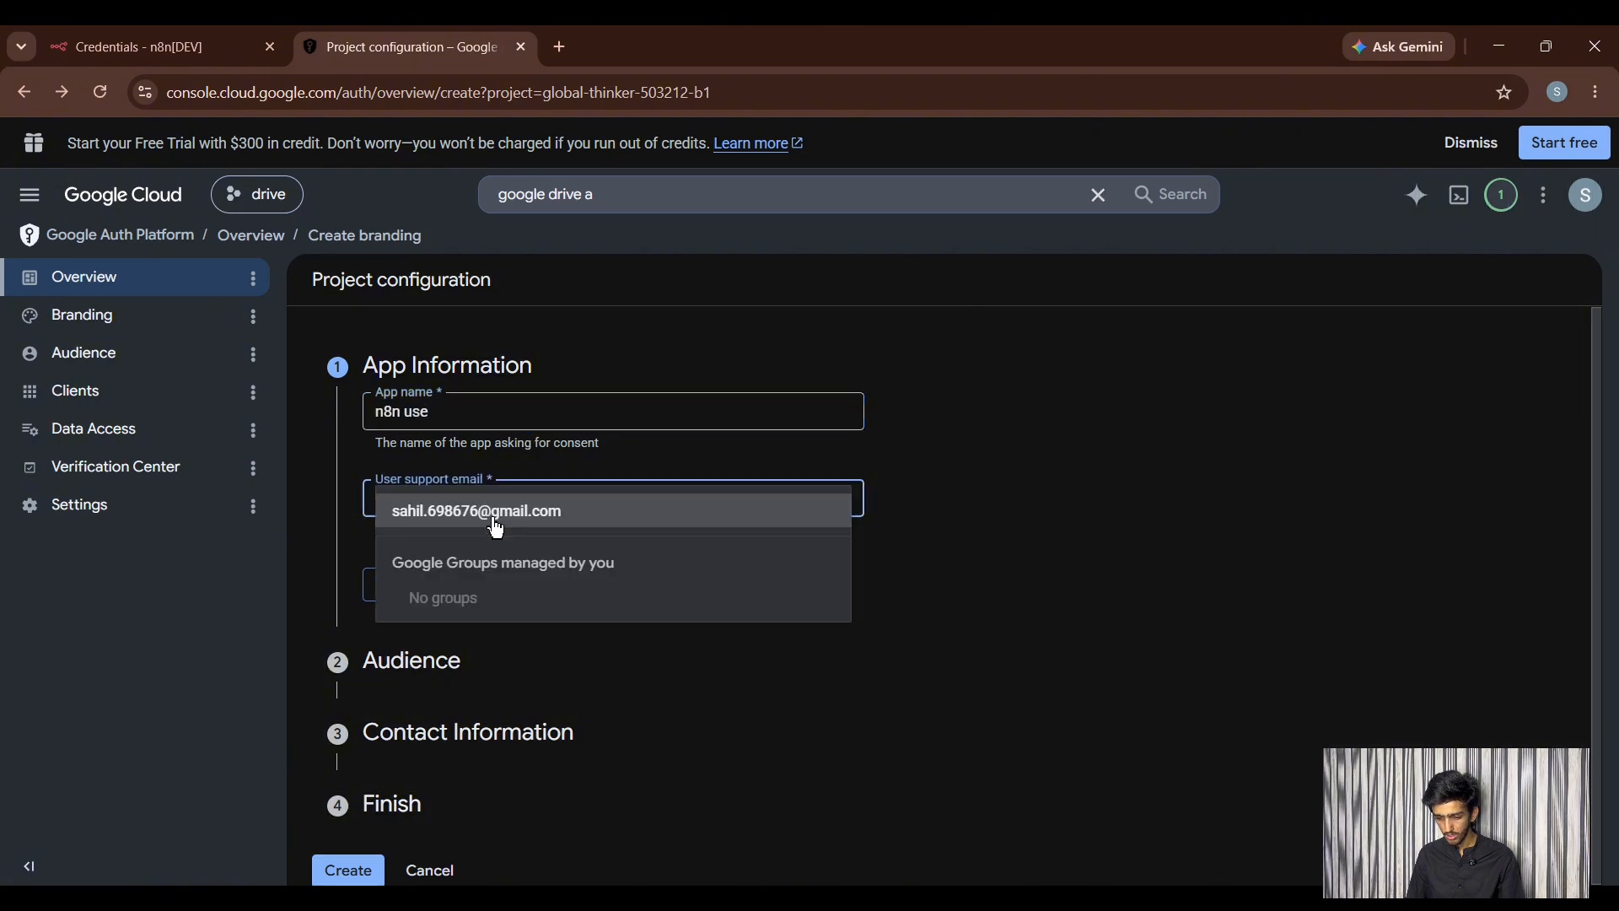
{"action": "left_click", "coordinate": [494, 517]}
{"action": "left_click", "coordinate": [393, 595]}
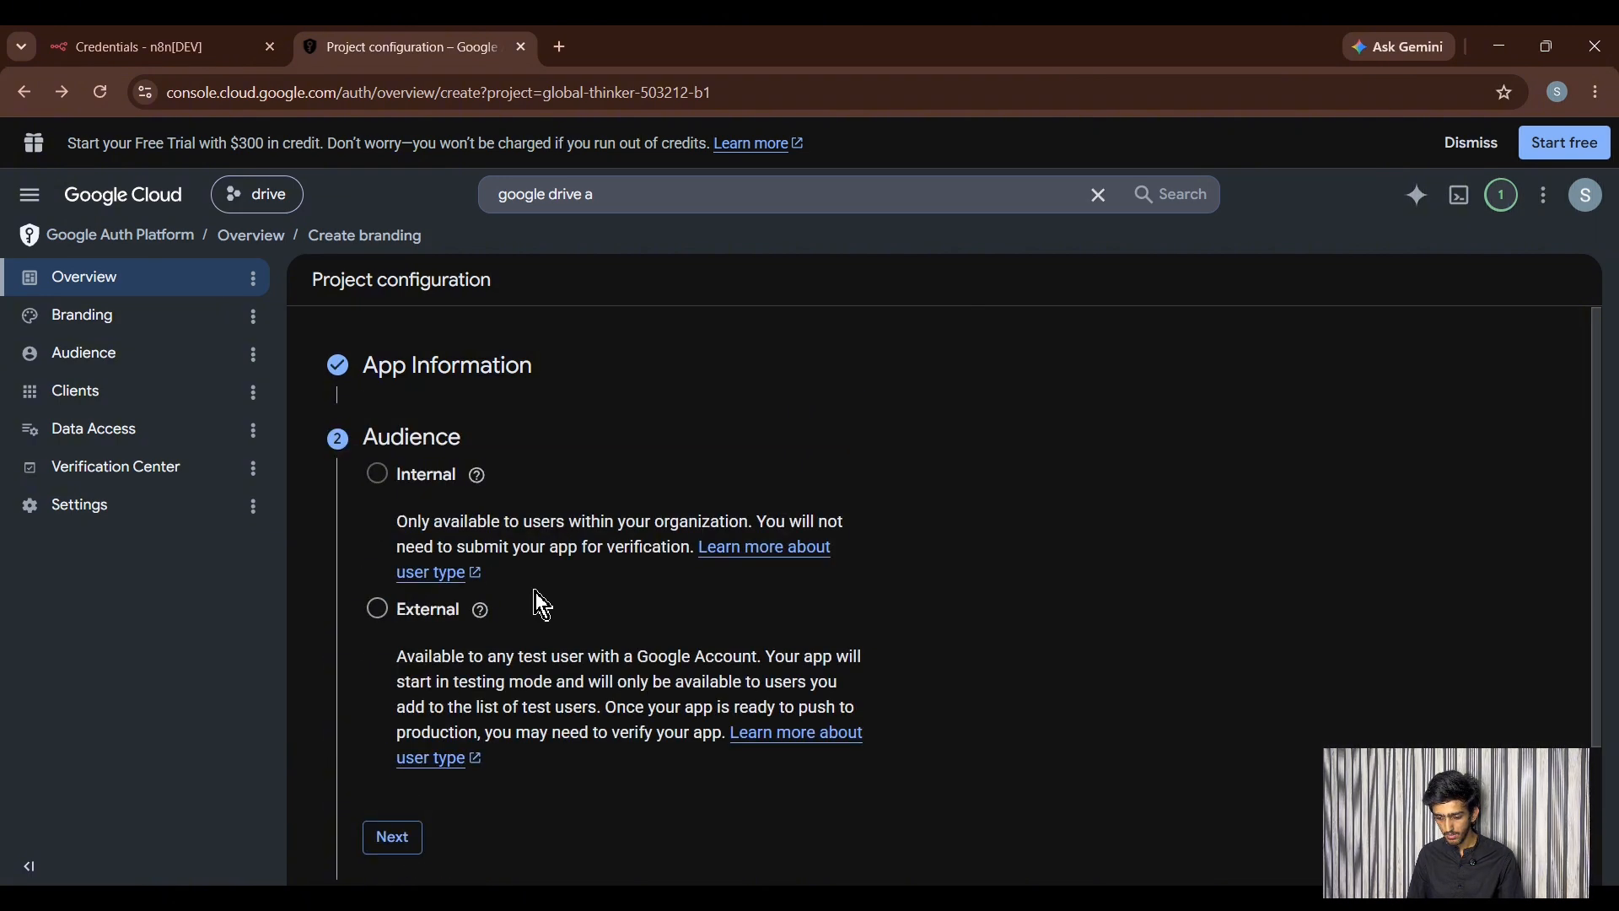
- Choose the External audience, add your contact e-mail, accept the data policy and create the configuration
{"action": "left_click", "coordinate": [492, 576]}
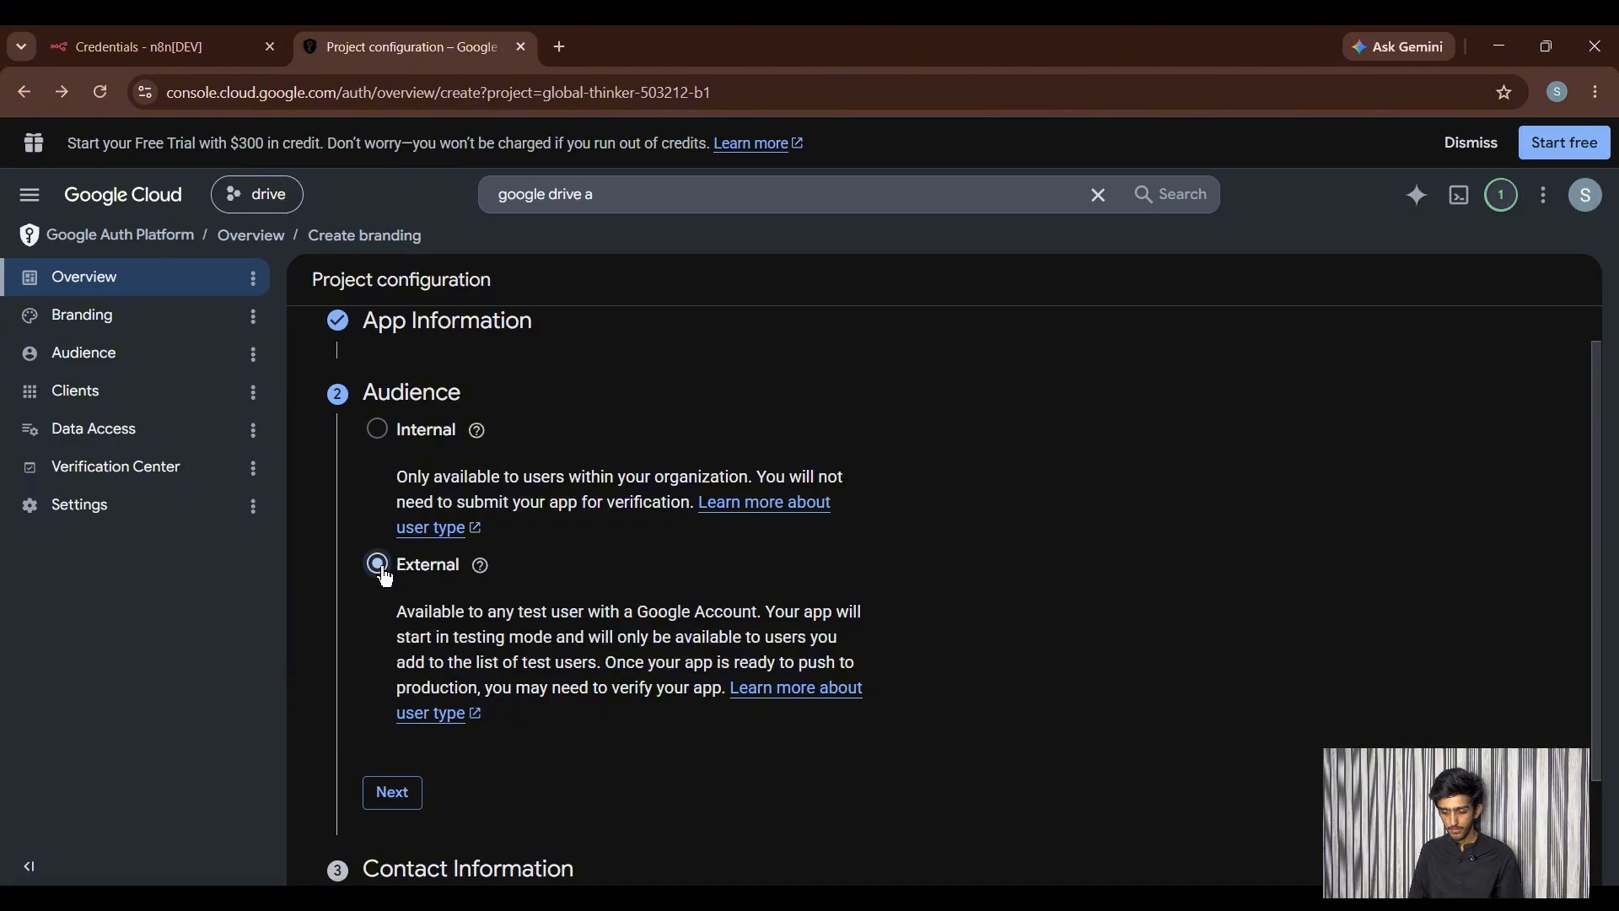
{"action": "scroll", "coordinate": [404, 659], "scroll_direction": "down", "scroll_amount": 2}
{"action": "left_click", "coordinate": [390, 657]}
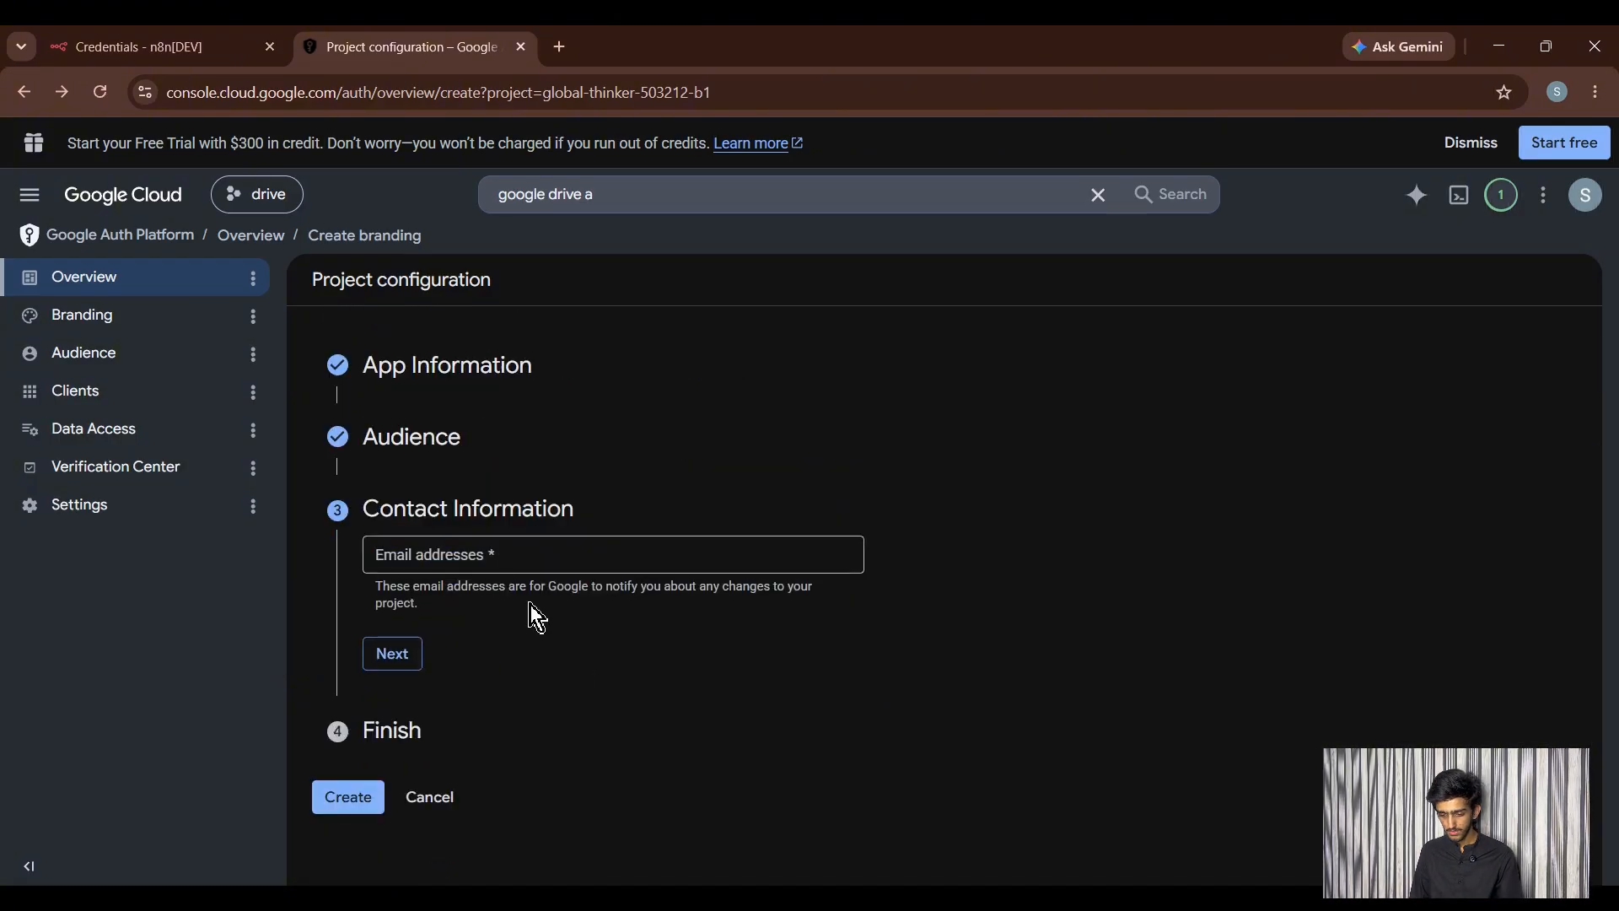
{"action": "left_click", "coordinate": [494, 565]}
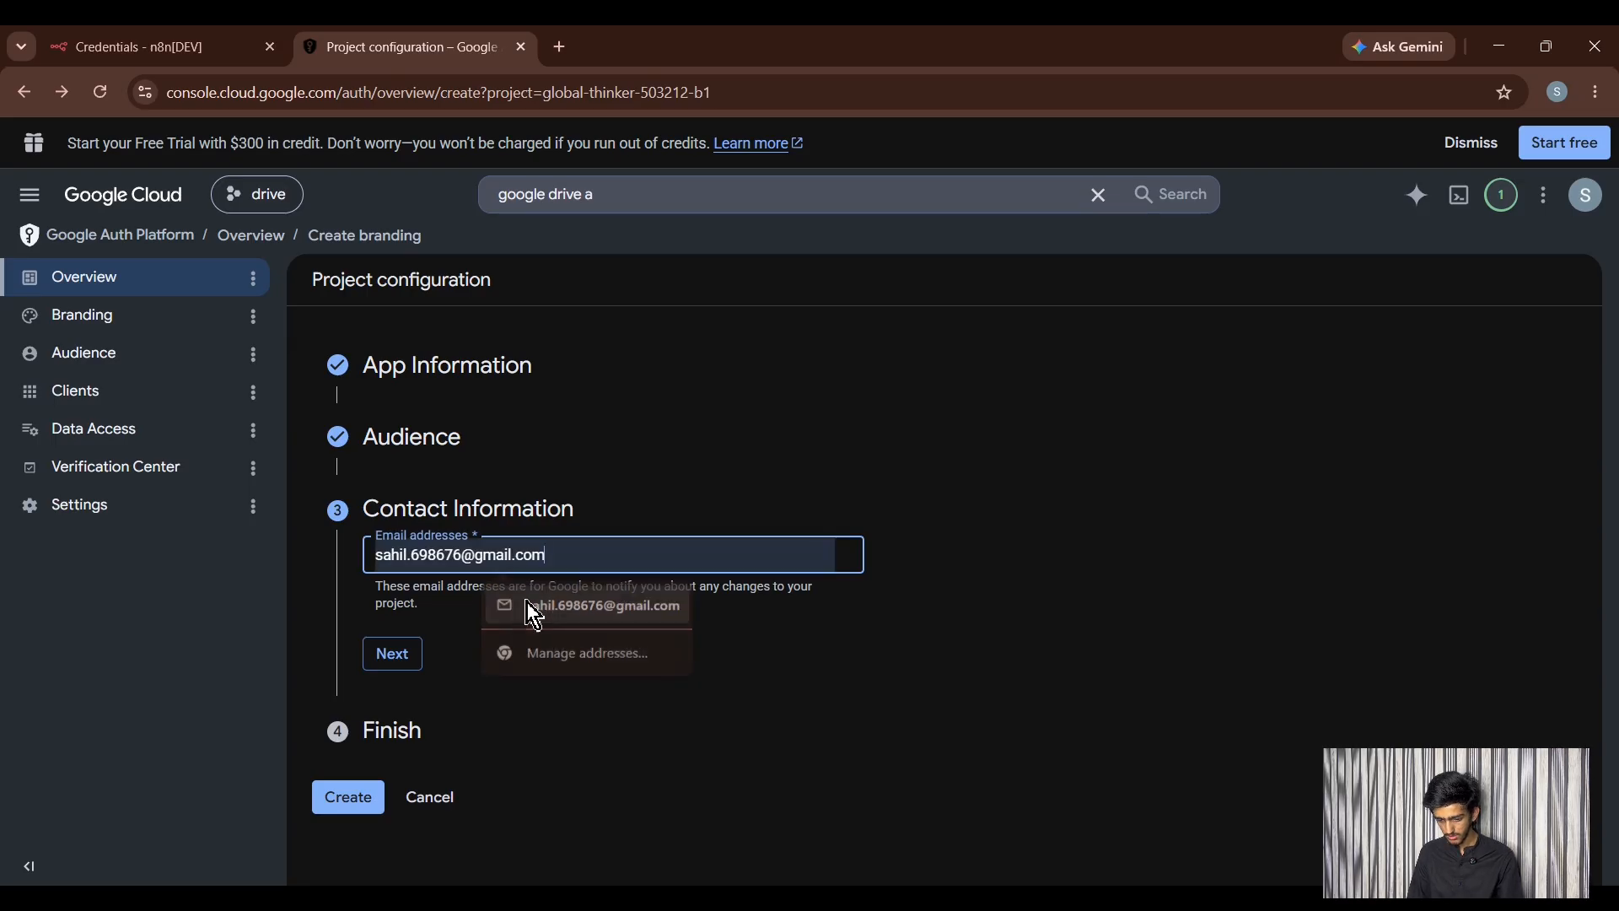
{"action": "left_click", "coordinate": [506, 604]}
{"action": "left_click", "coordinate": [394, 656]}
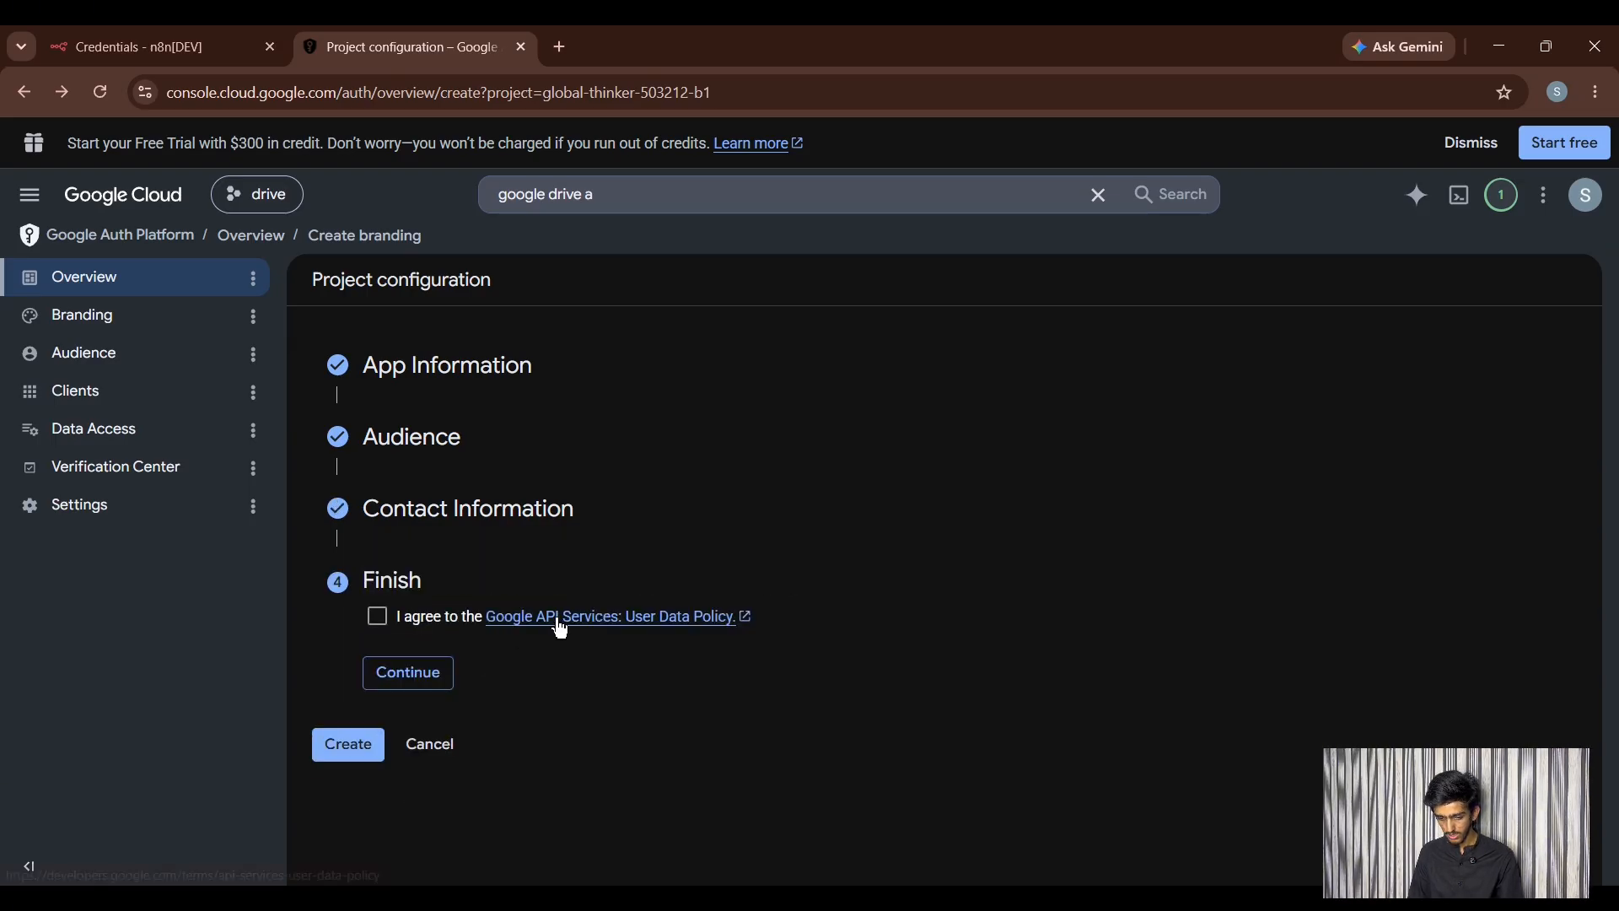
{"action": "left_click", "coordinate": [377, 616]}
{"action": "left_click", "coordinate": [348, 744]}
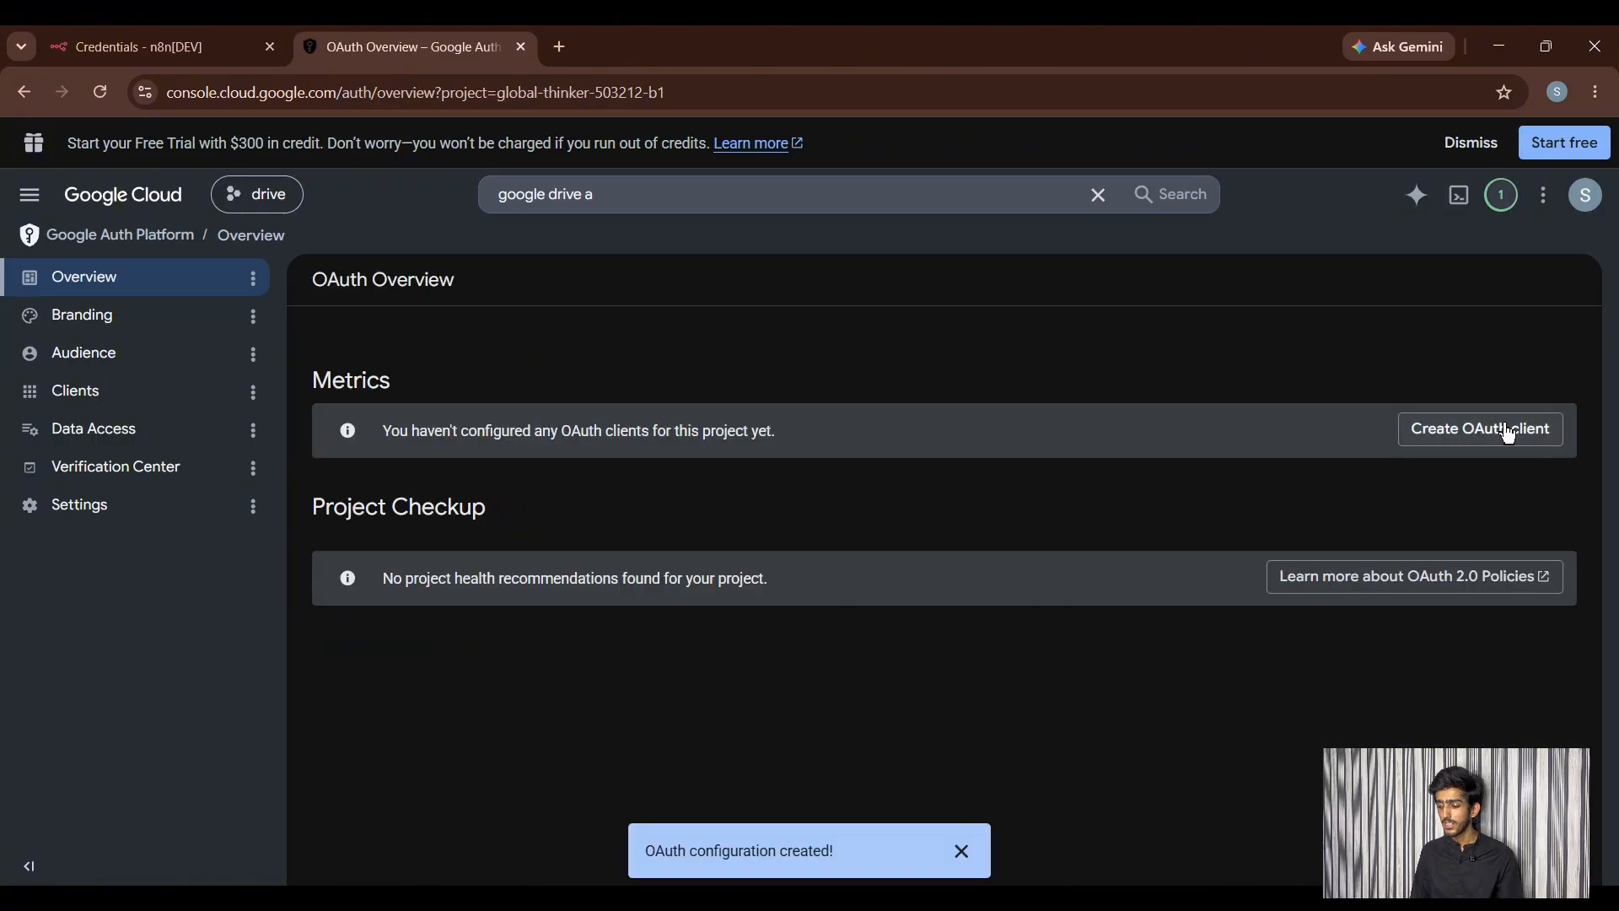
- Start a new OAuth client of type Web application, keeping the name Web client 1
{"action": "left_click", "coordinate": [1467, 432]}
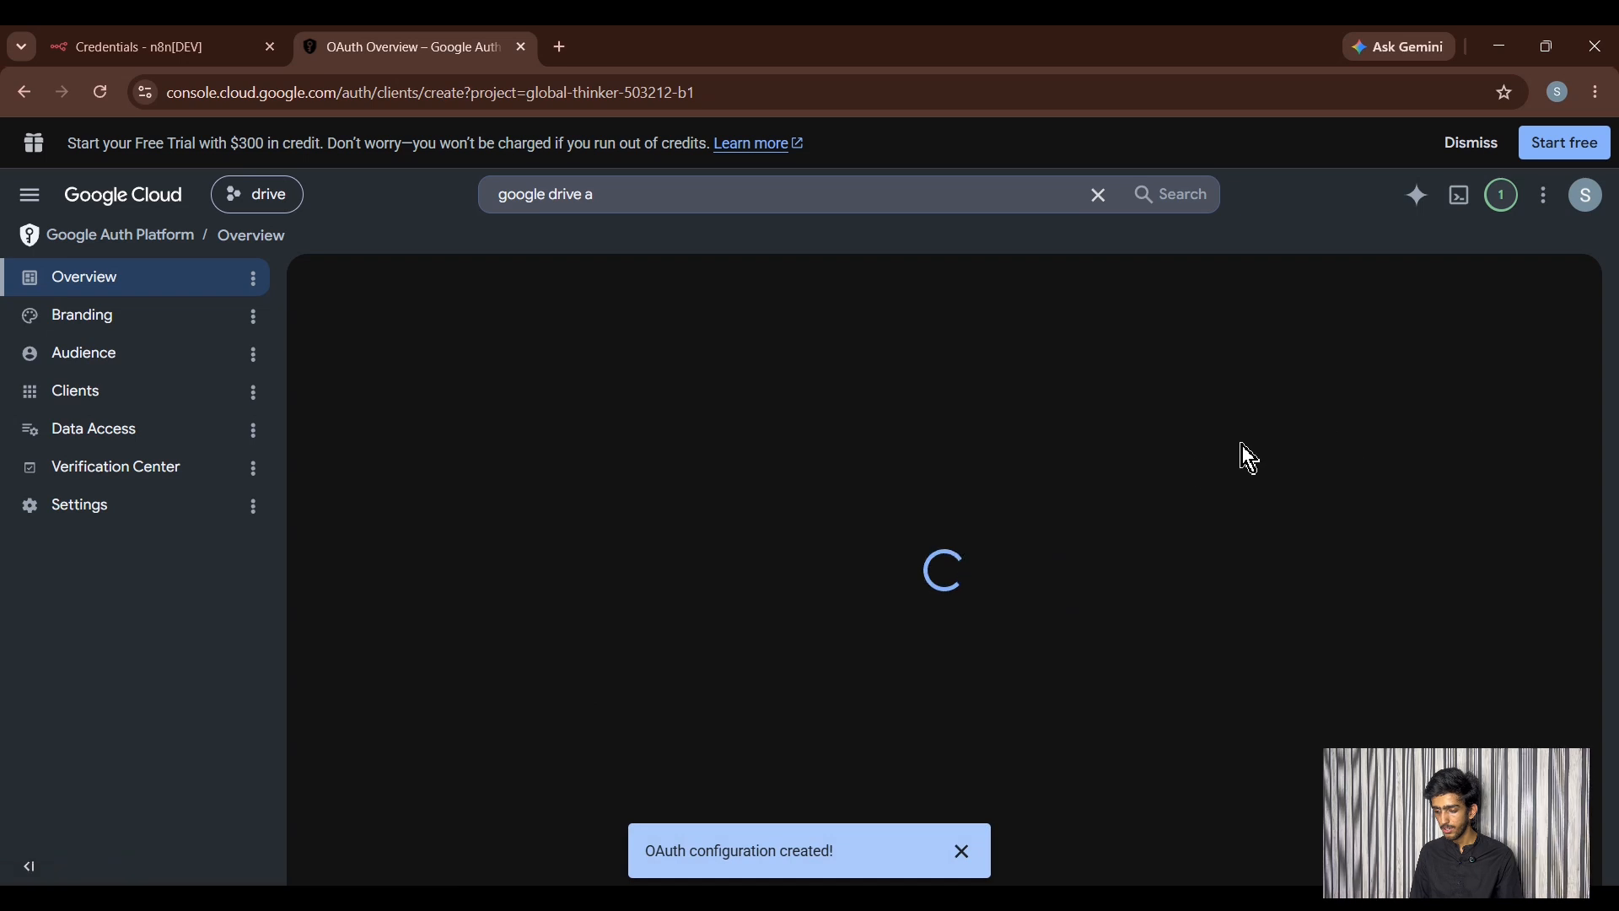
{"action": "left_click", "coordinate": [633, 447]}
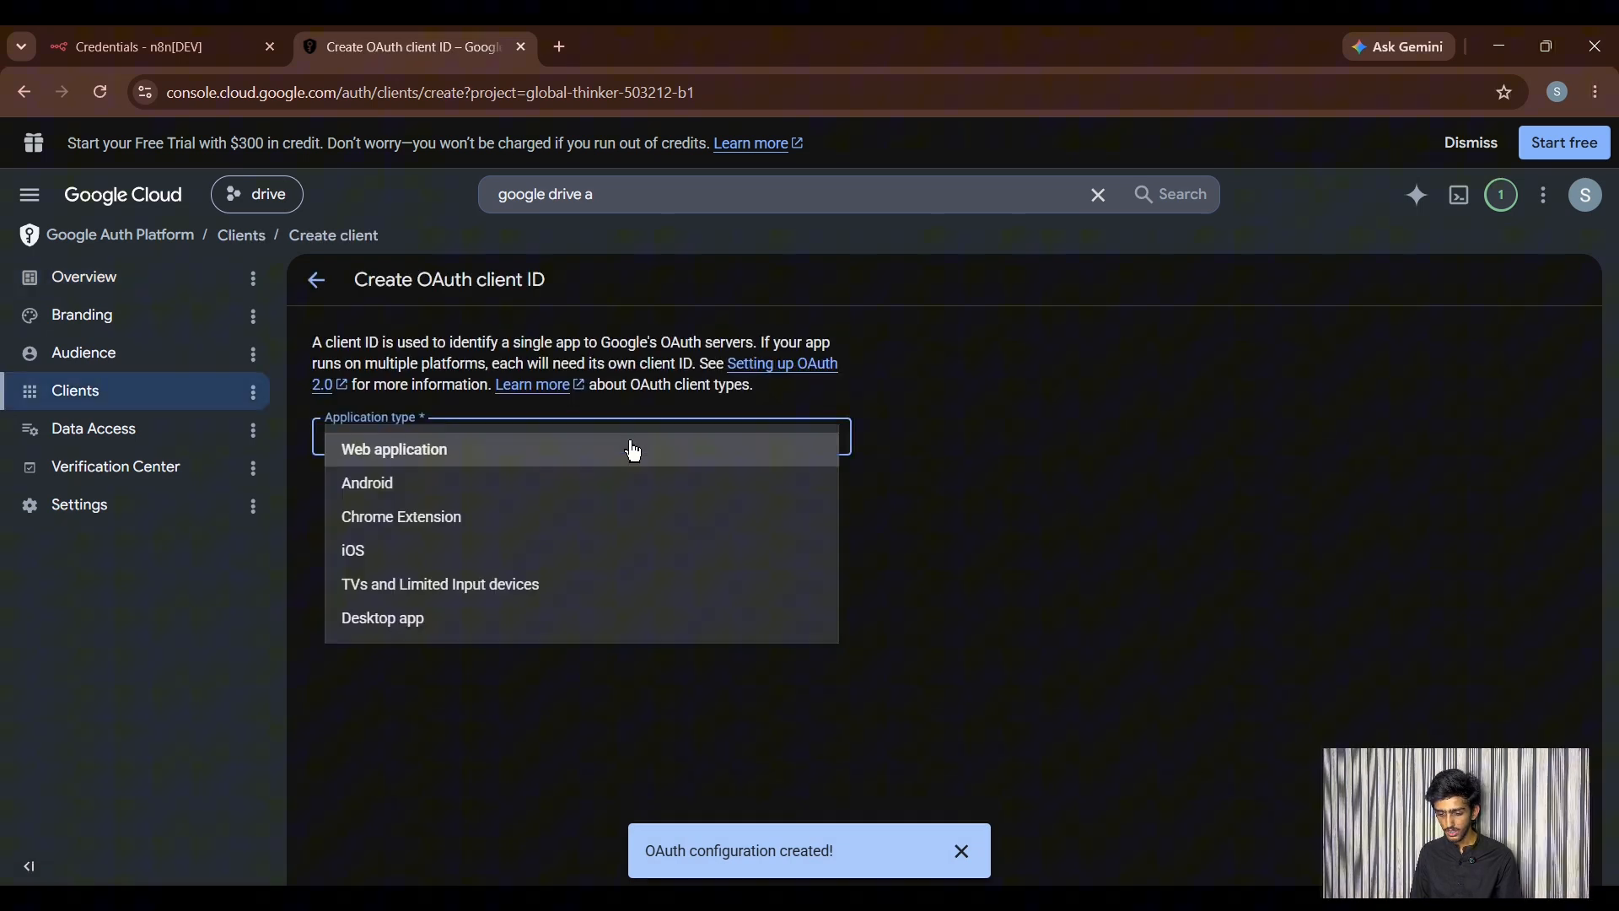
{"action": "left_click", "coordinate": [503, 455]}
{"action": "left_click", "coordinate": [464, 506]}
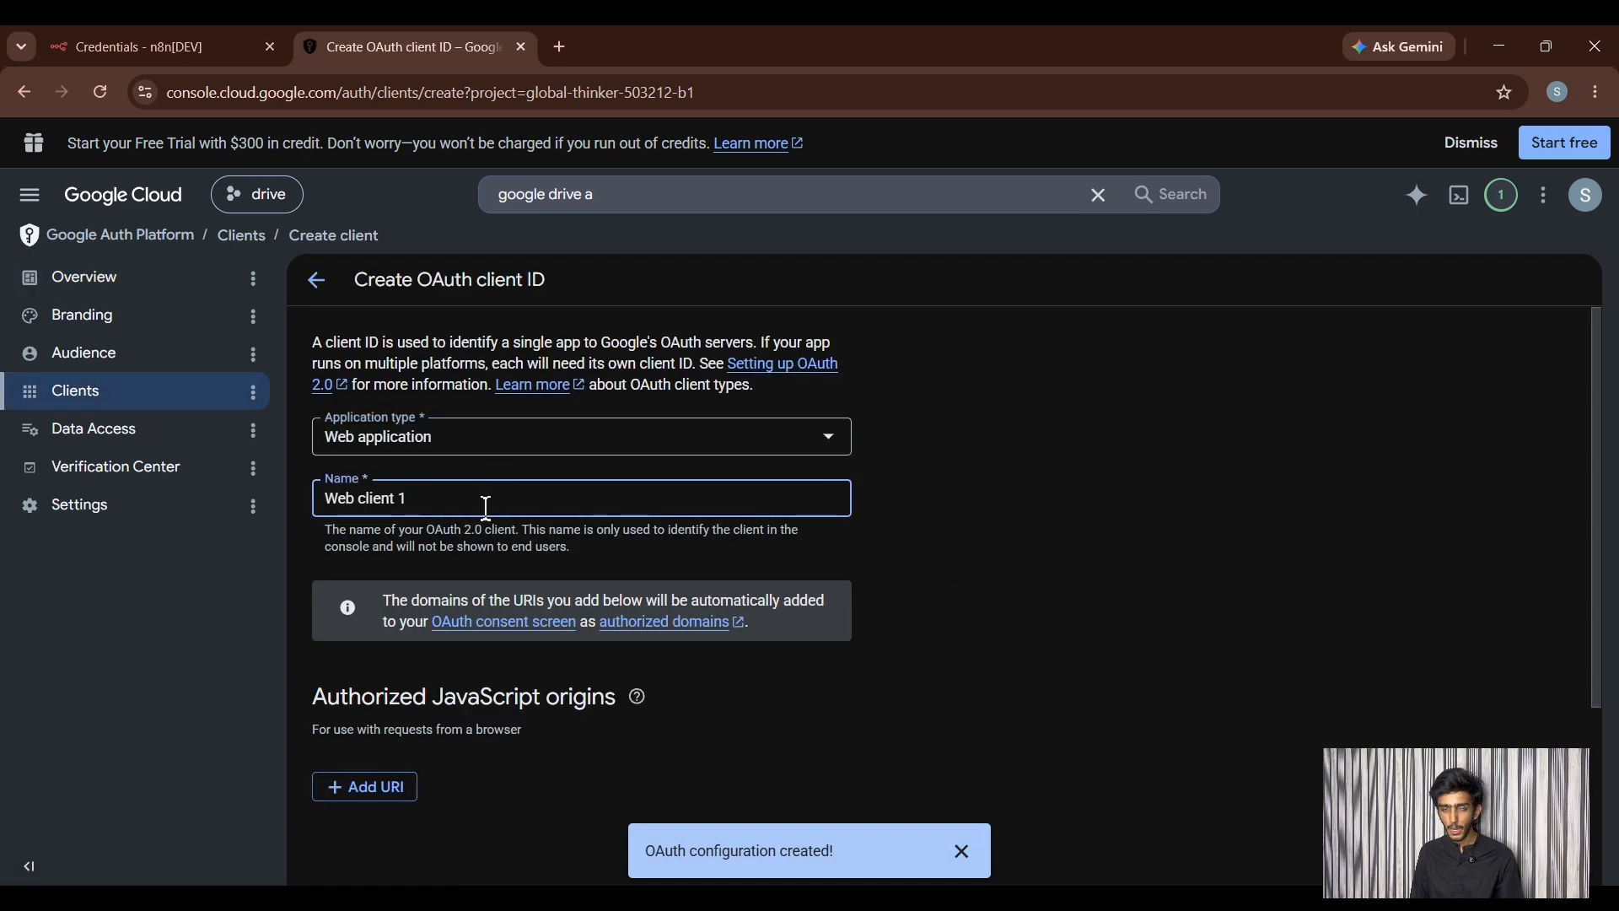
{"action": "scroll", "coordinate": [485, 507], "scroll_direction": "down", "scroll_amount": 3}
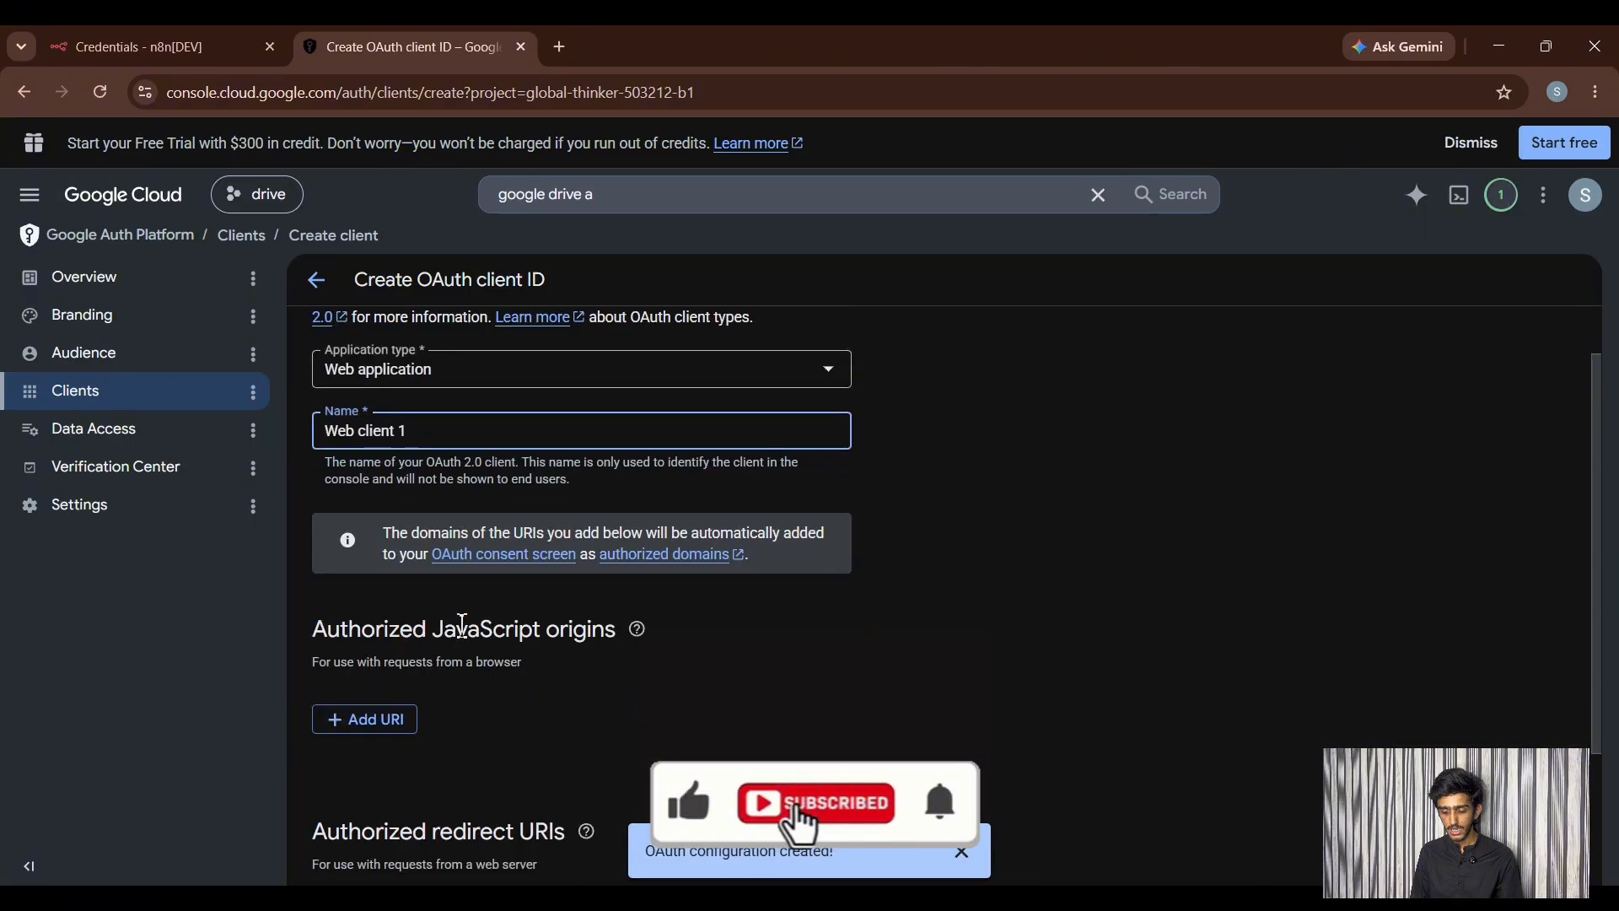
{"action": "left_click", "coordinate": [384, 731]}
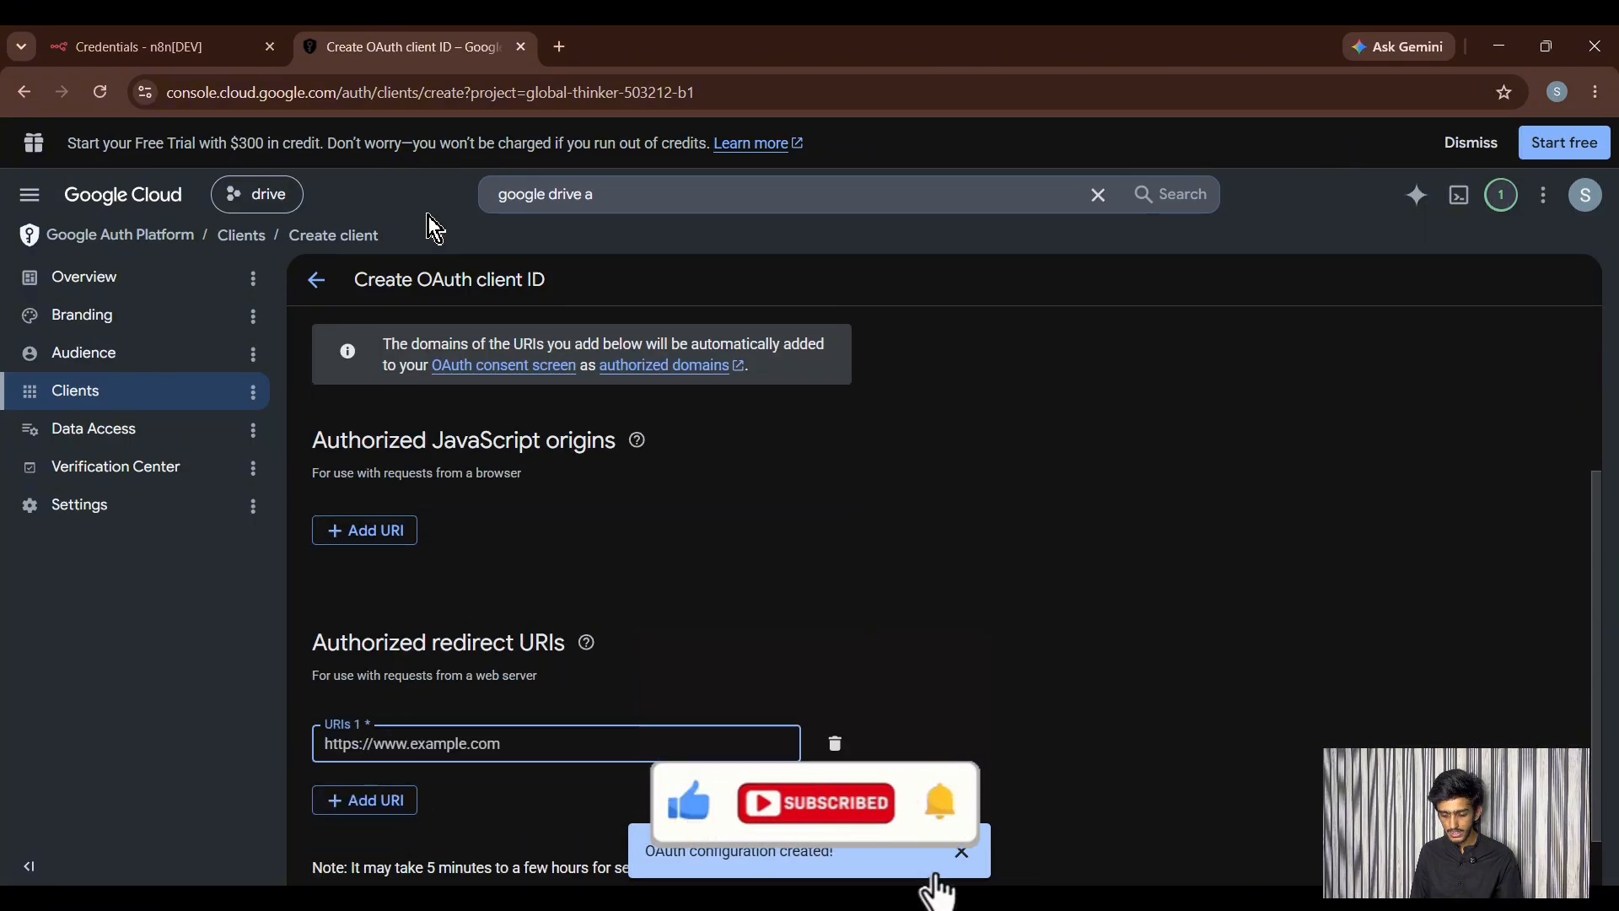
{"action": "left_click", "coordinate": [135, 47]}
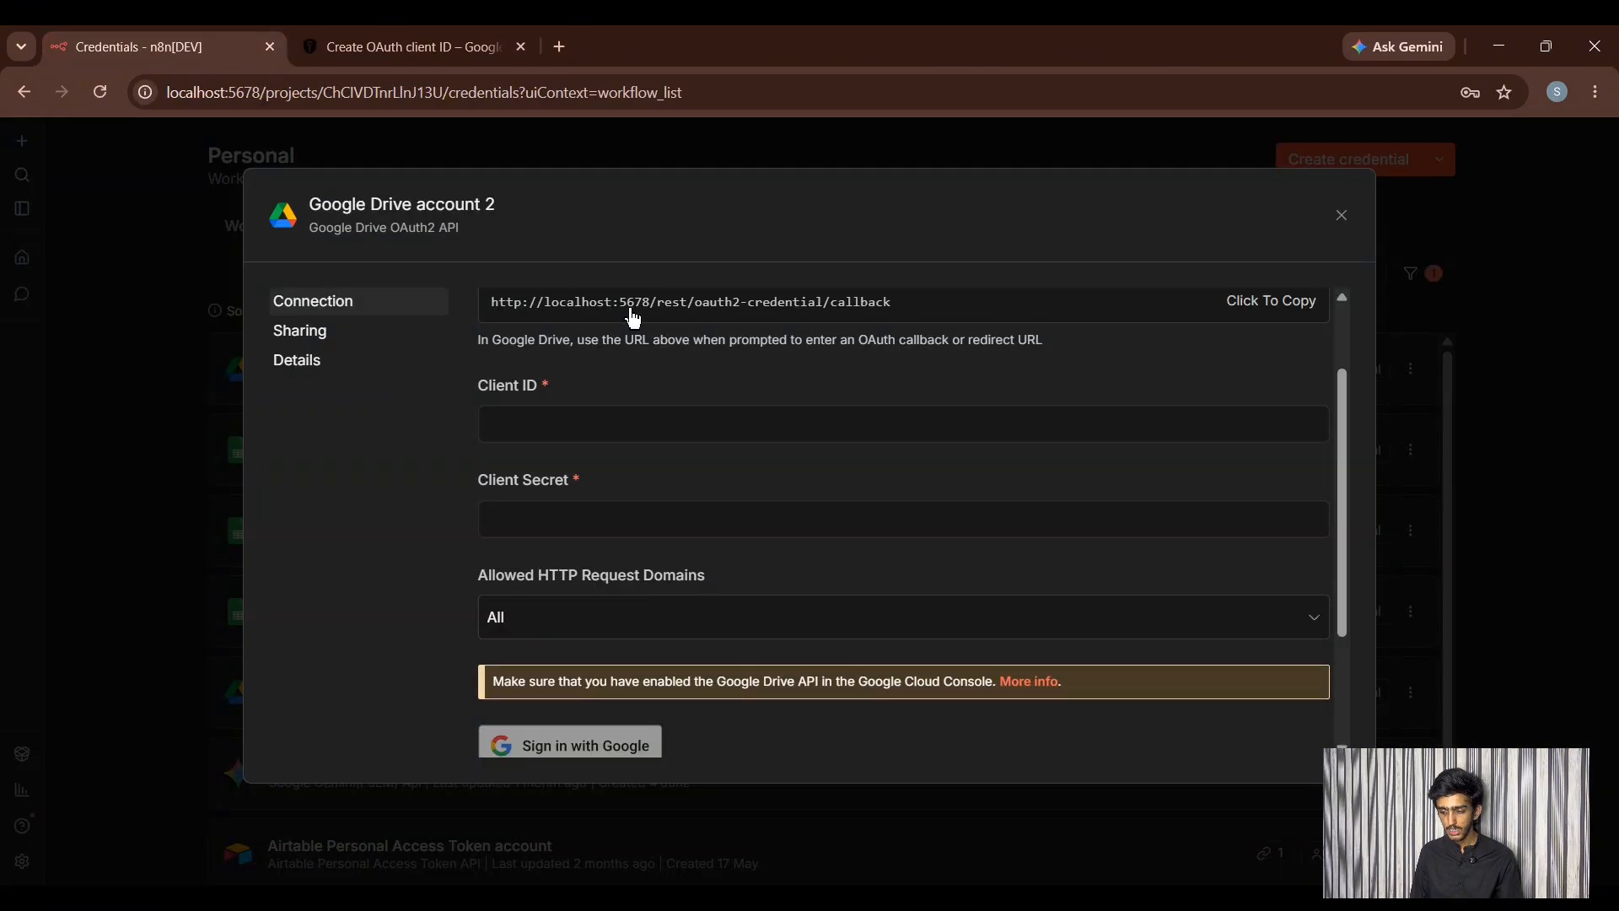
{"action": "left_click", "coordinate": [386, 52]}
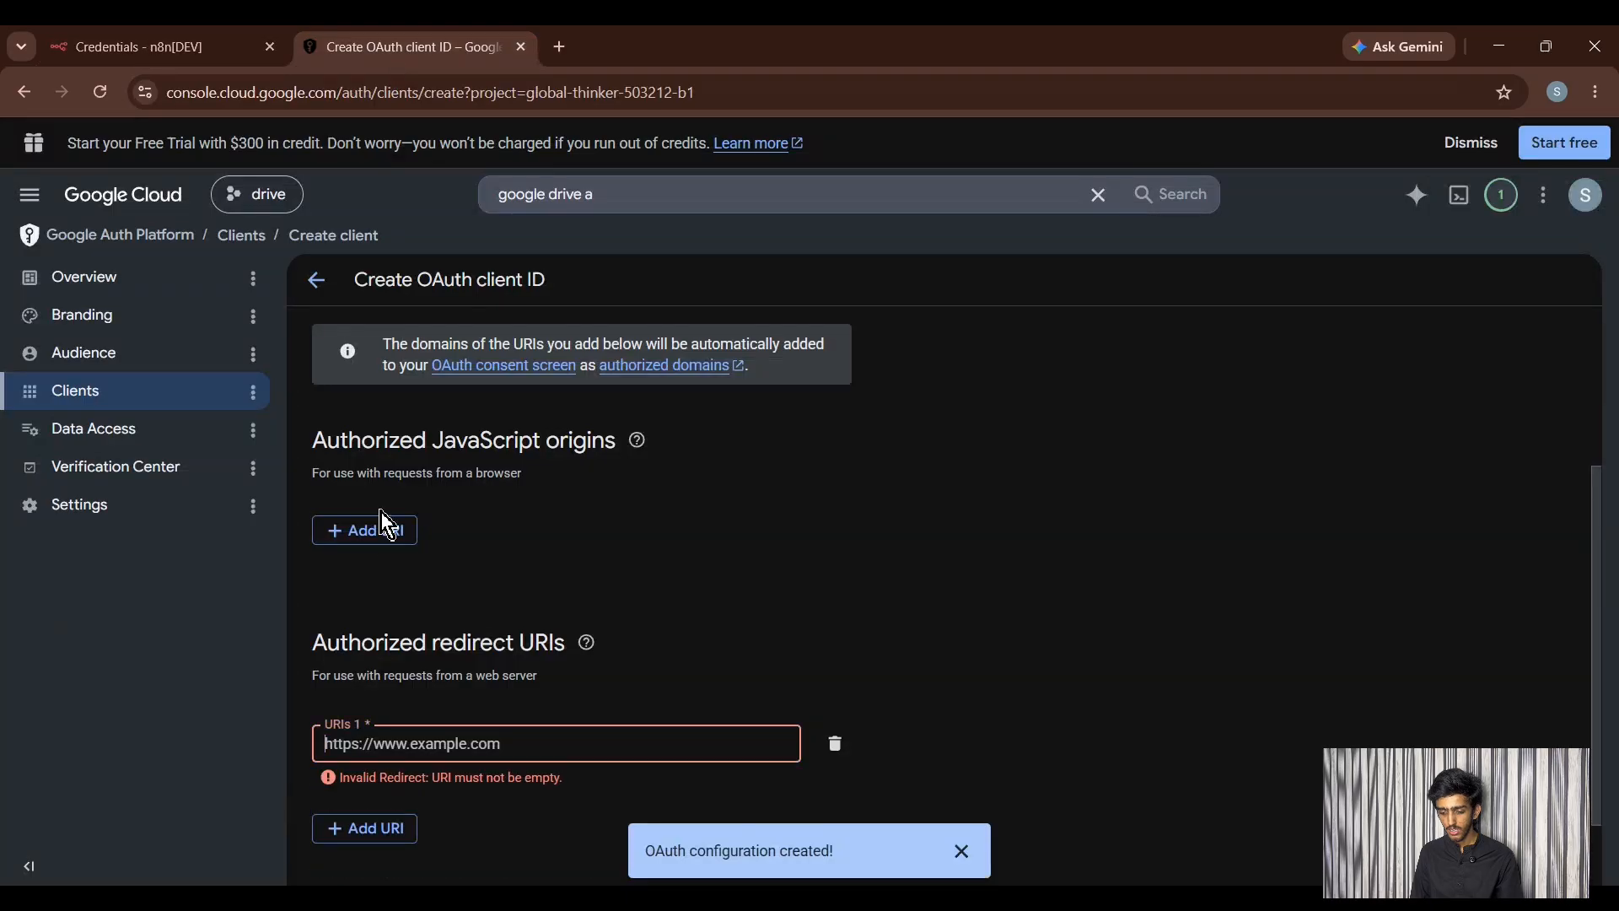
{"action": "key", "text": "ctrl+v"}
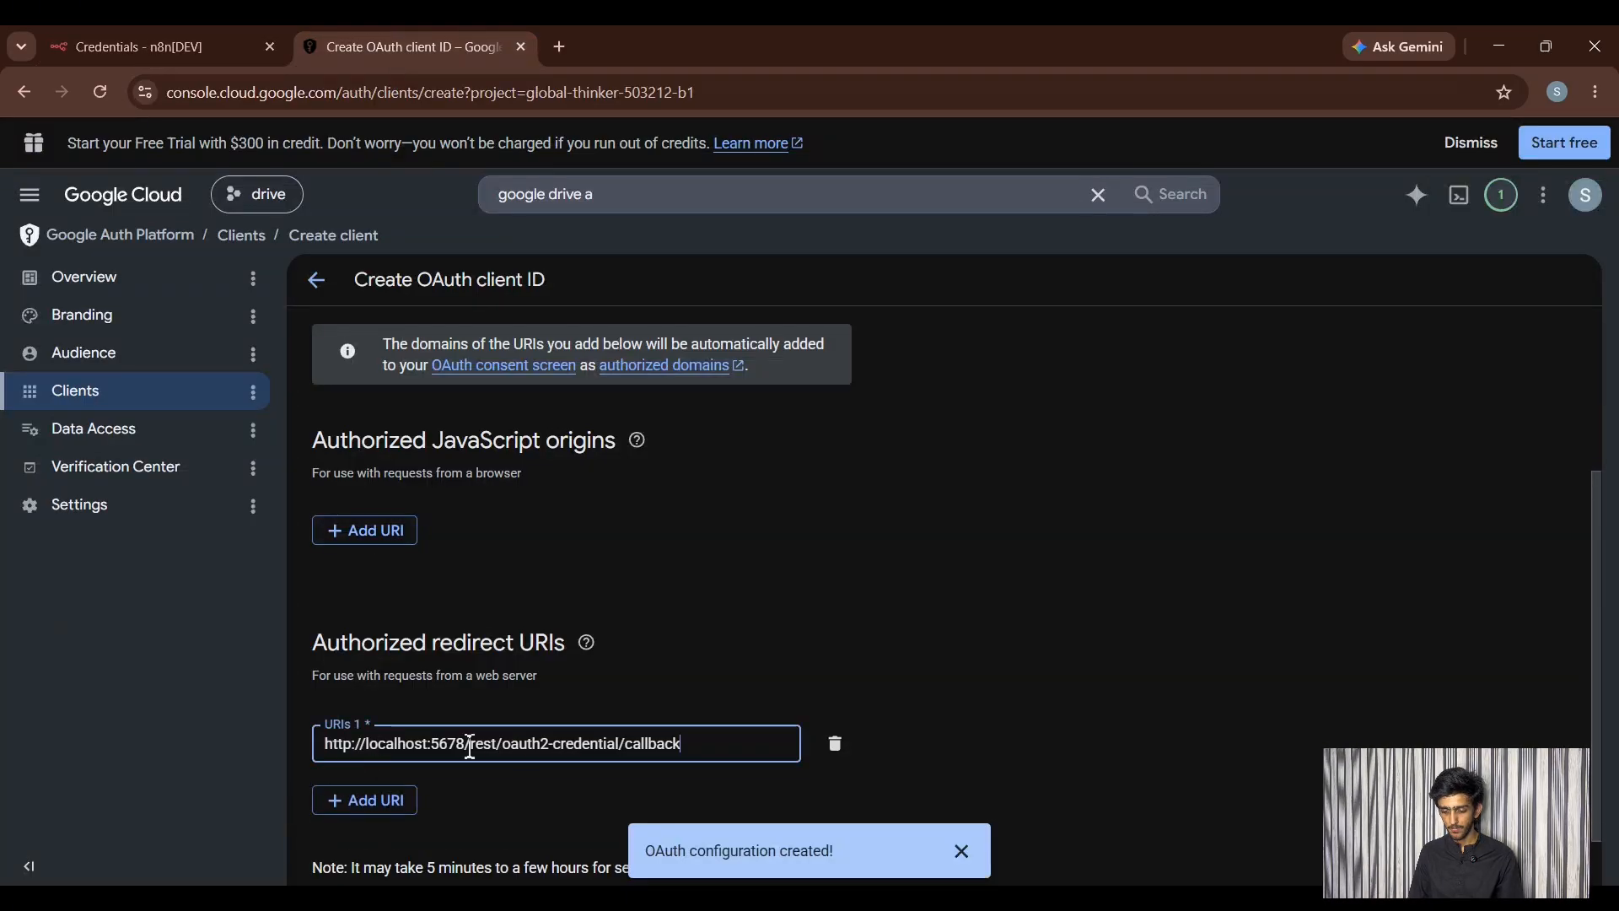
{"action": "scroll", "coordinate": [506, 746], "scroll_direction": "down", "scroll_amount": 1}
{"action": "left_click", "coordinate": [364, 844]}
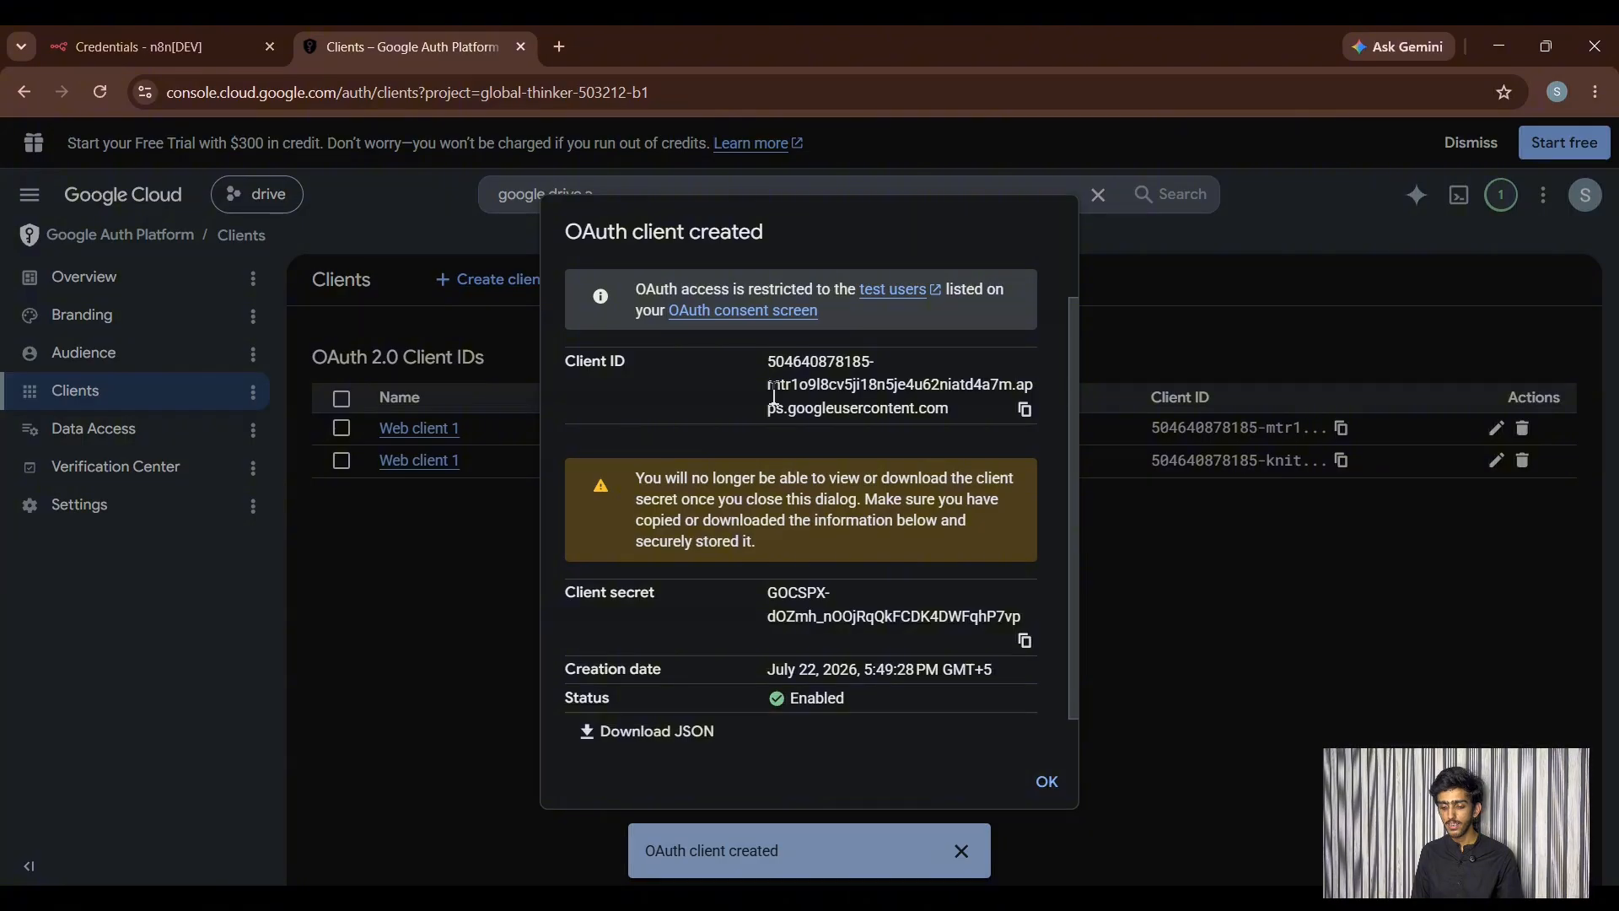
- Copy the new client ID into the n8n credential's Client ID field
{"action": "left_click", "coordinate": [1024, 410]}
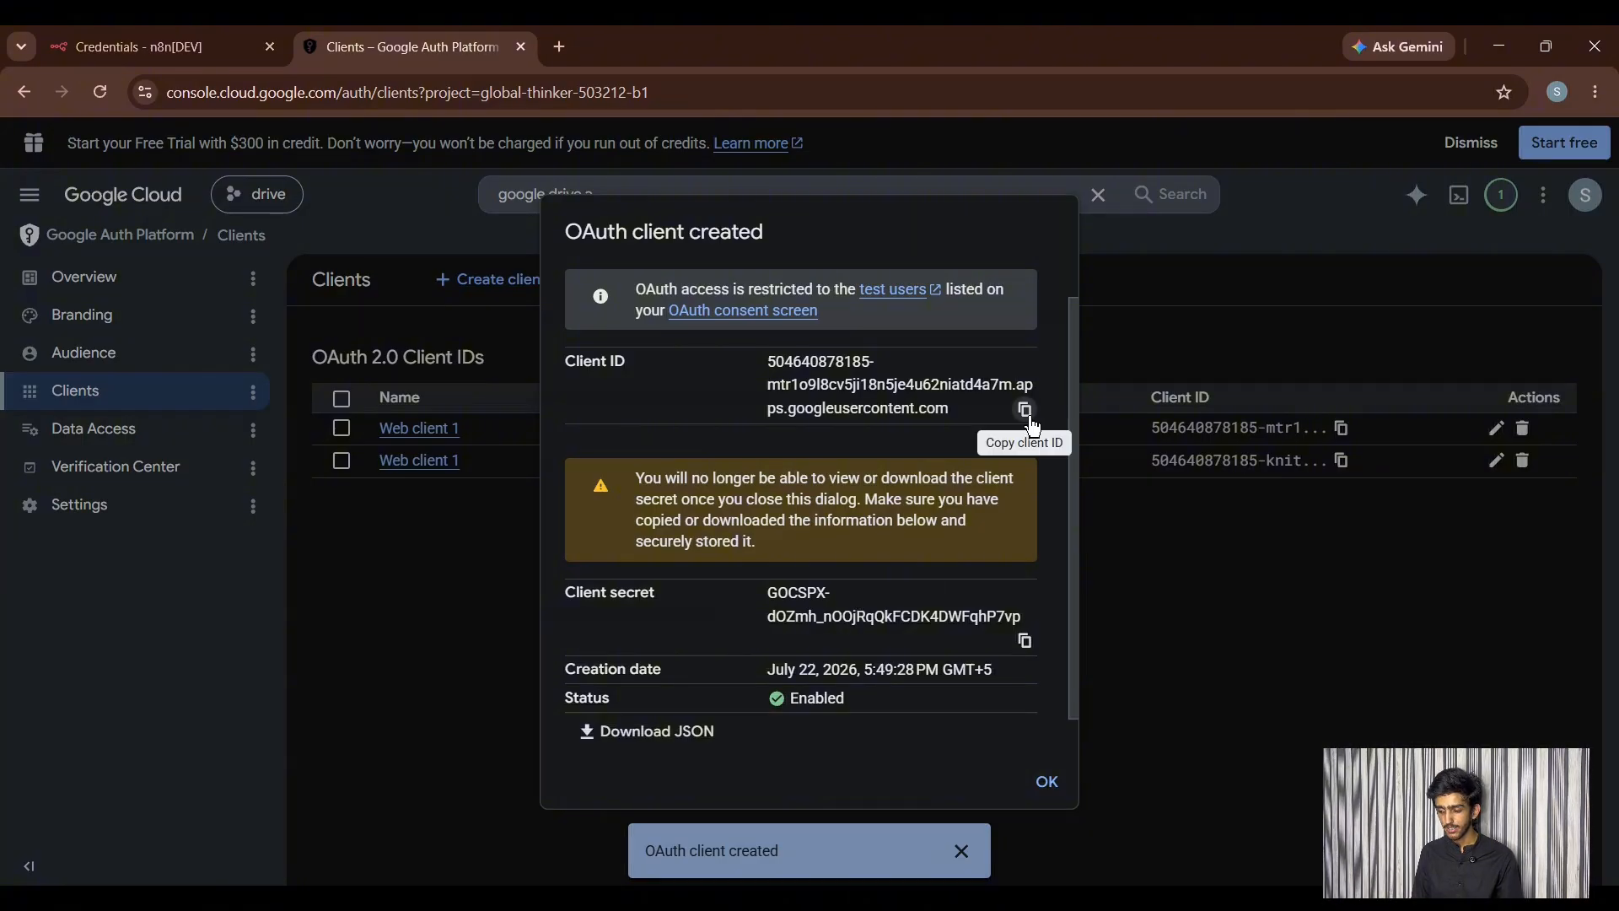
{"action": "left_click", "coordinate": [160, 46]}
{"action": "left_click", "coordinate": [601, 413]}
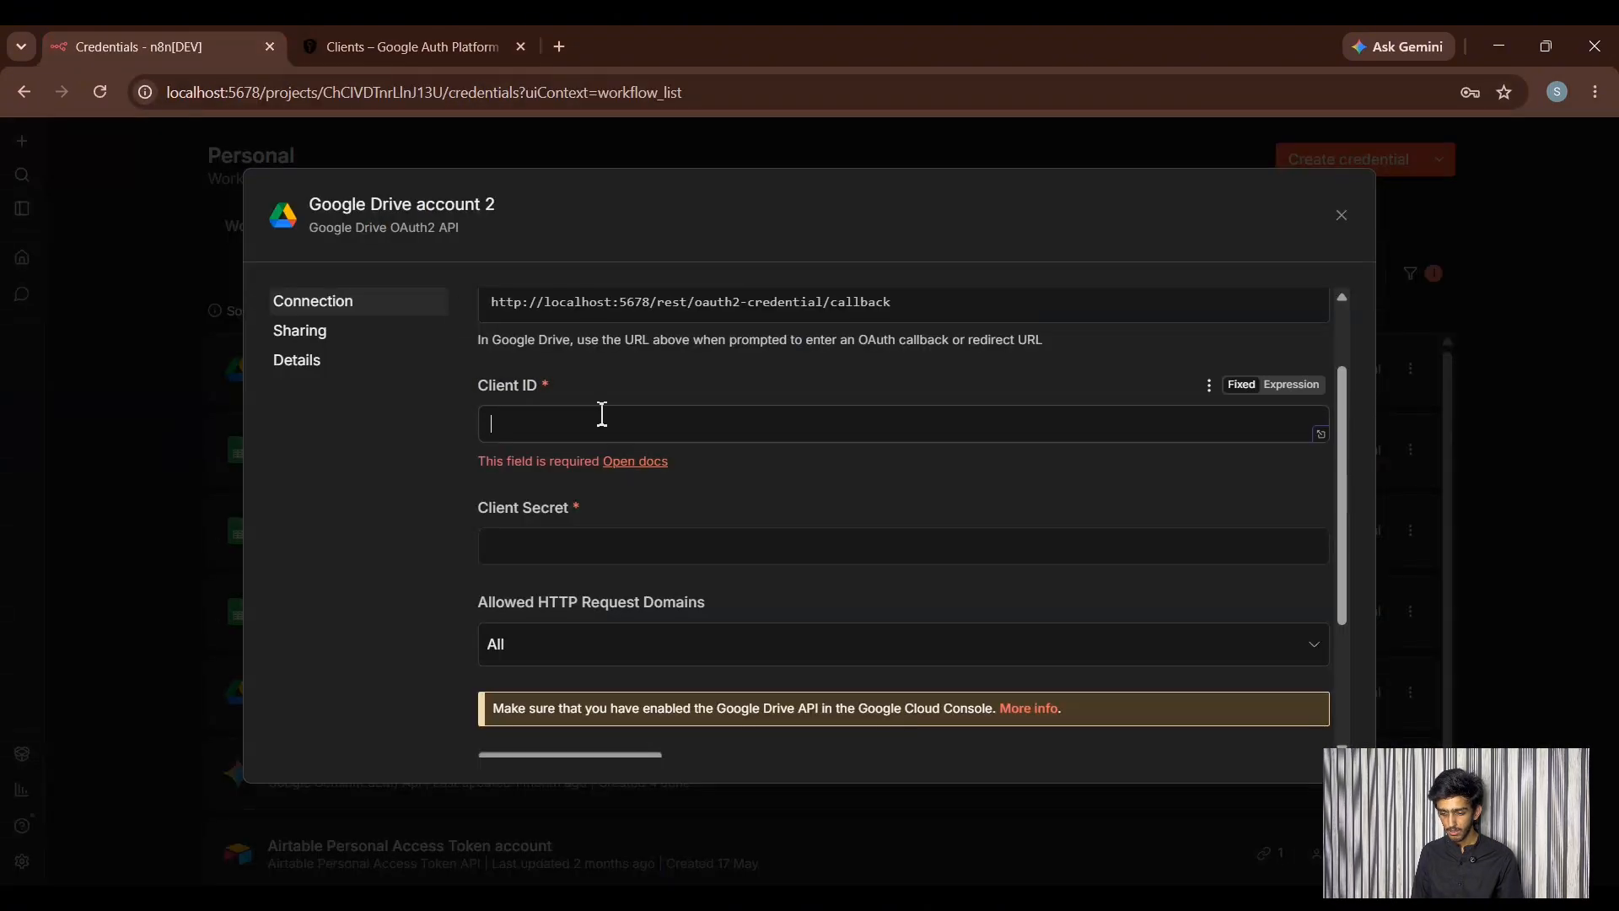
{"action": "key", "text": "ctrl+v"}
- Copy the client secret into n8n's Client Secret field and dismiss the client-created dialog
{"action": "left_click", "coordinate": [405, 47]}
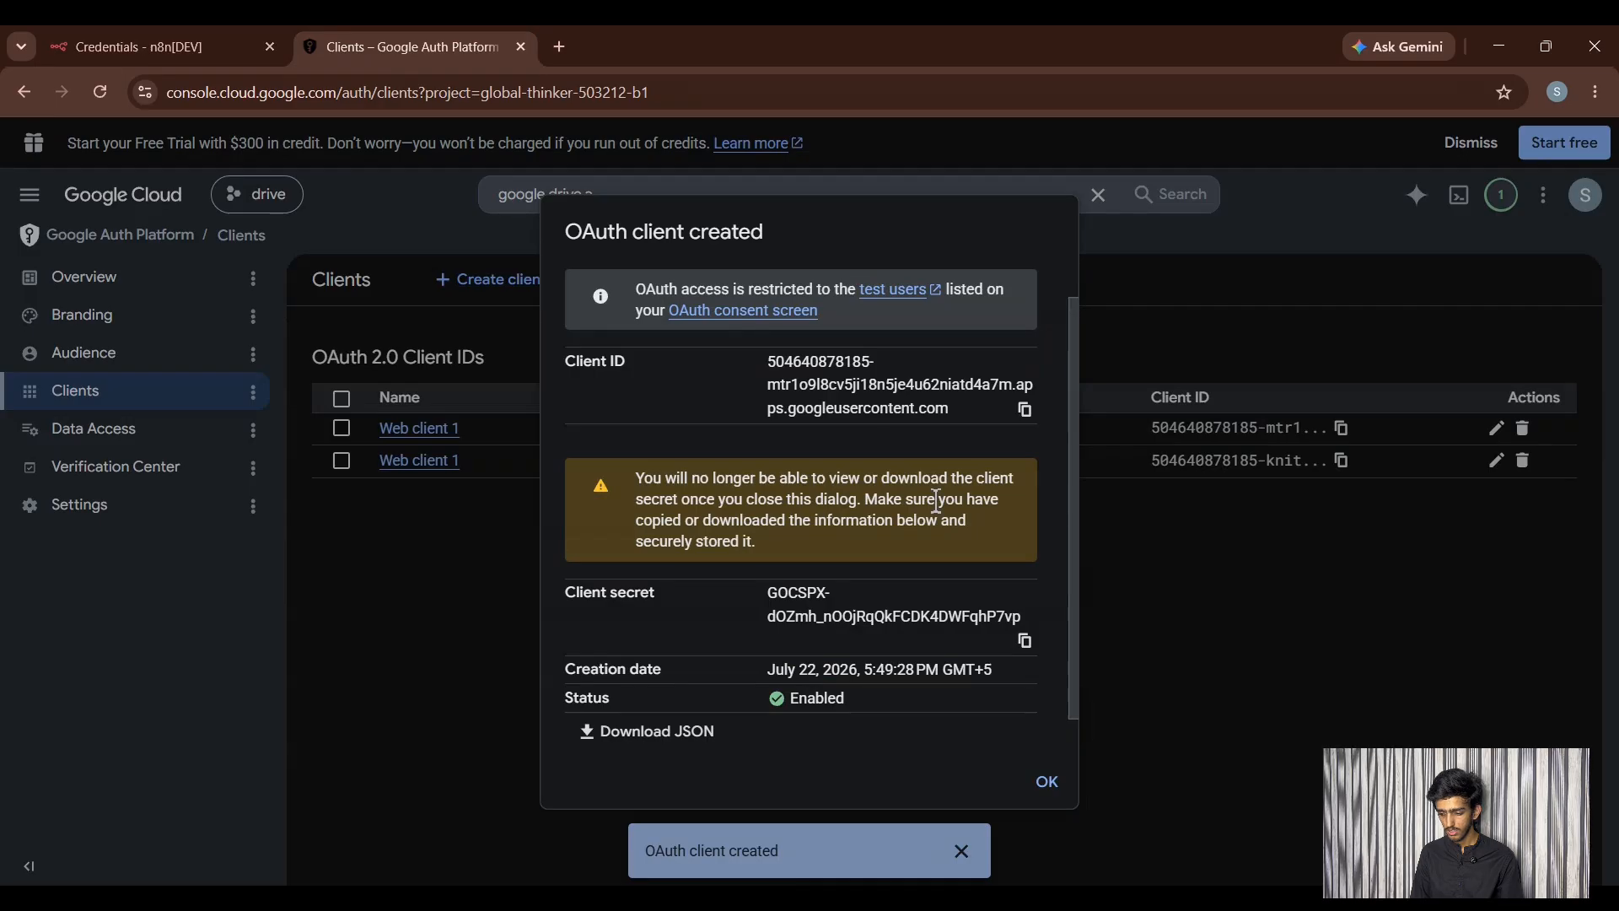
{"action": "left_click", "coordinate": [1025, 641]}
{"action": "left_click", "coordinate": [170, 57]}
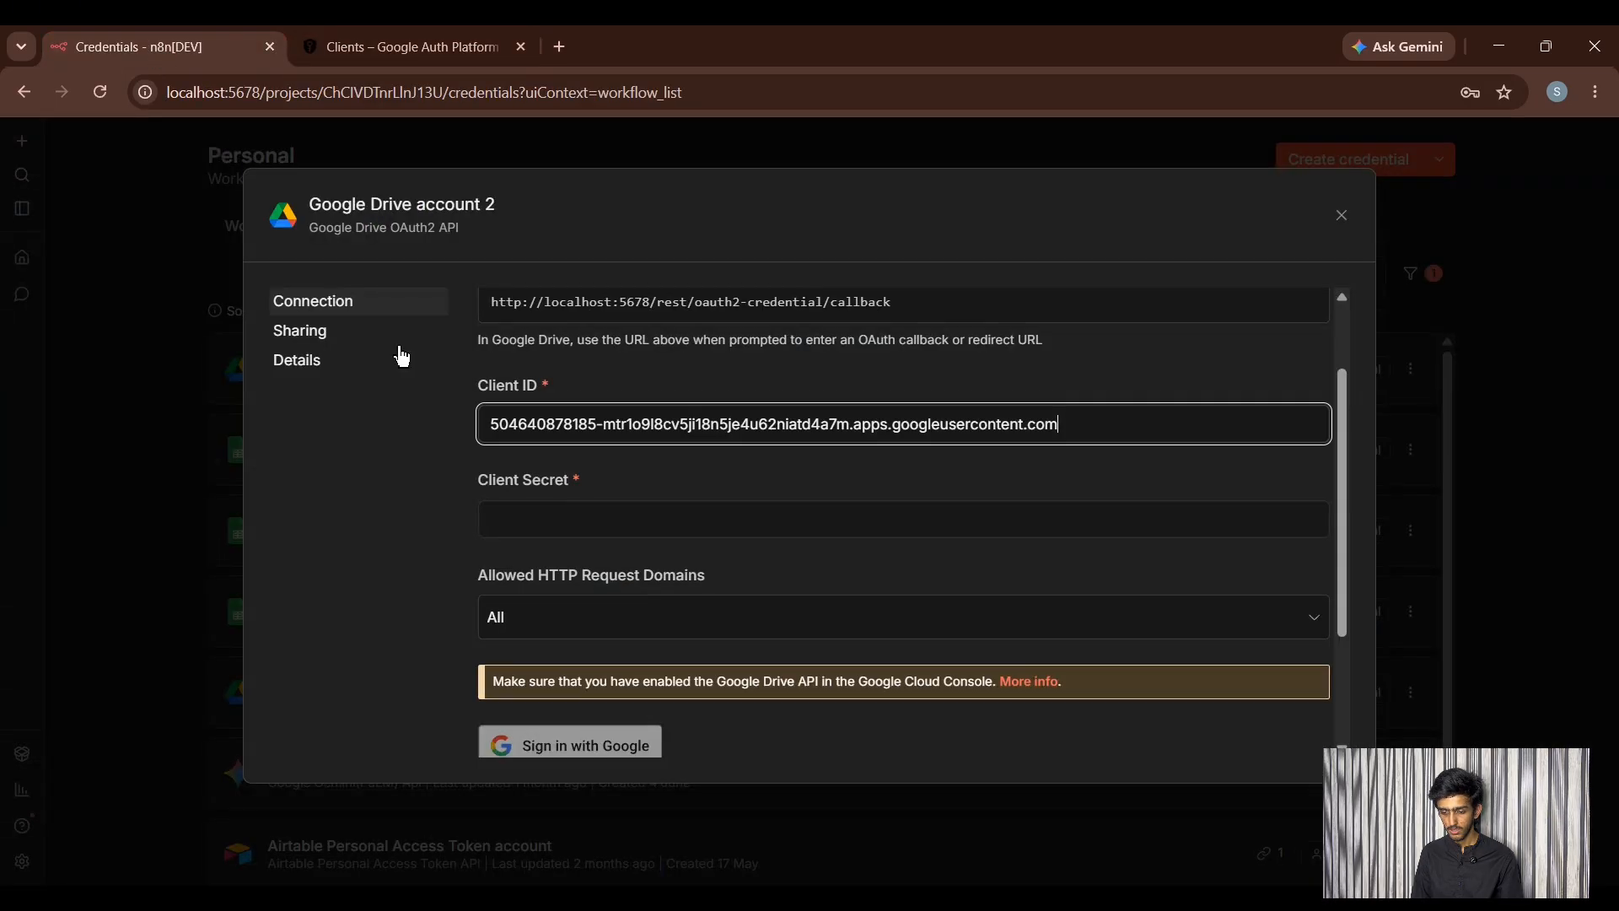
{"action": "left_click", "coordinate": [534, 527]}
{"action": "key", "text": "ctrl+v"}
{"action": "scroll", "coordinate": [636, 536], "scroll_direction": "down", "scroll_amount": 2}
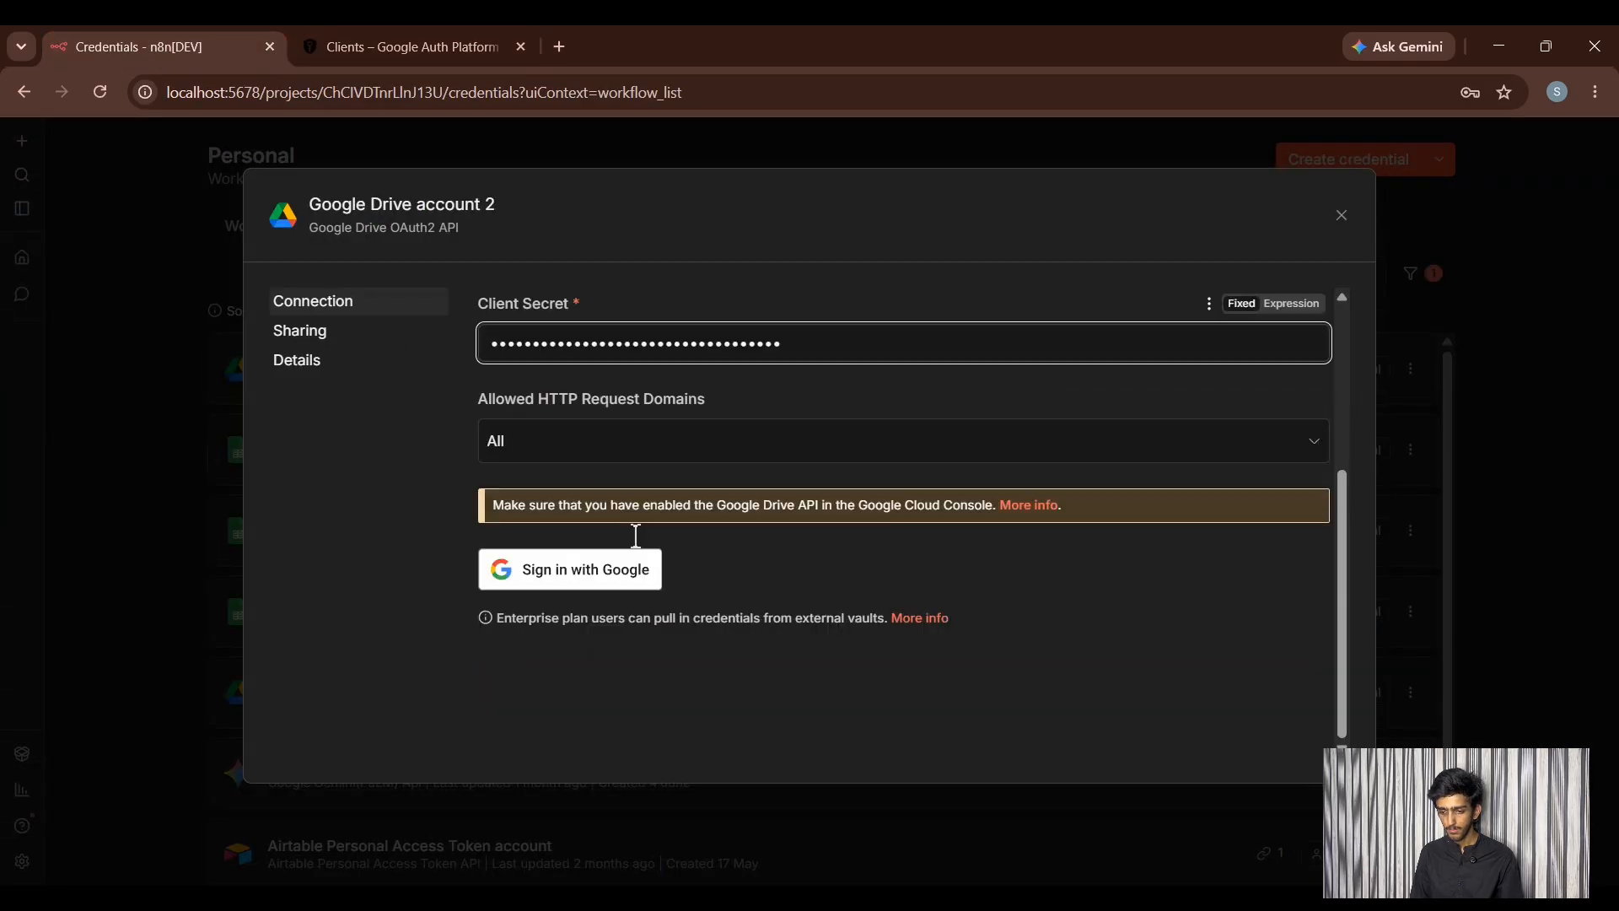
{"action": "left_click", "coordinate": [381, 44]}
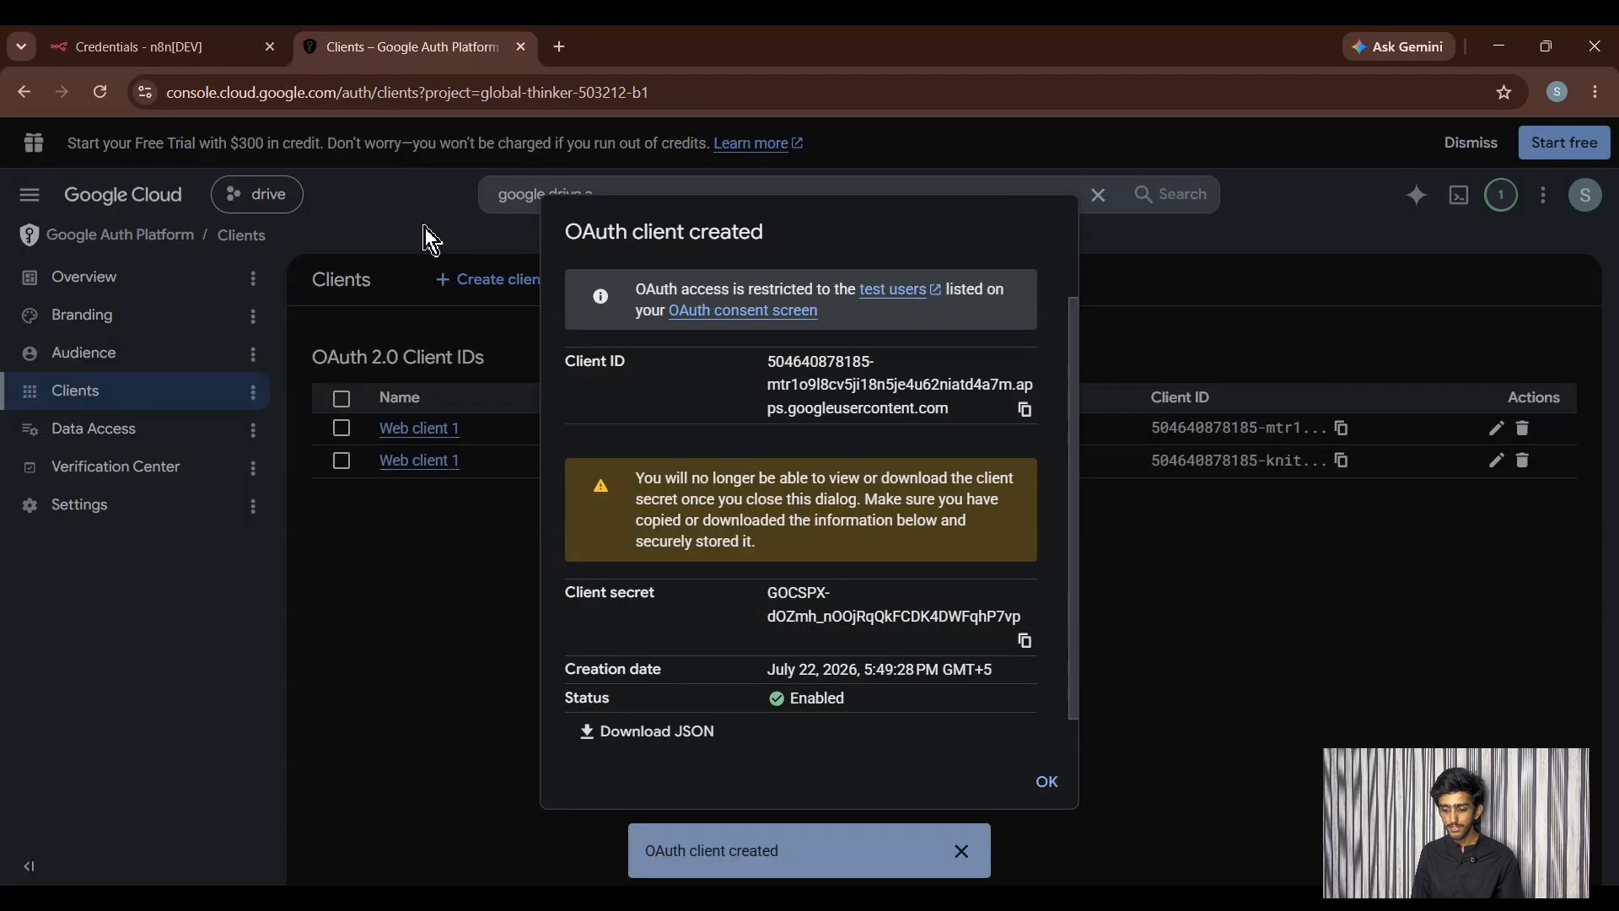
{"action": "left_click", "coordinate": [1034, 781]}
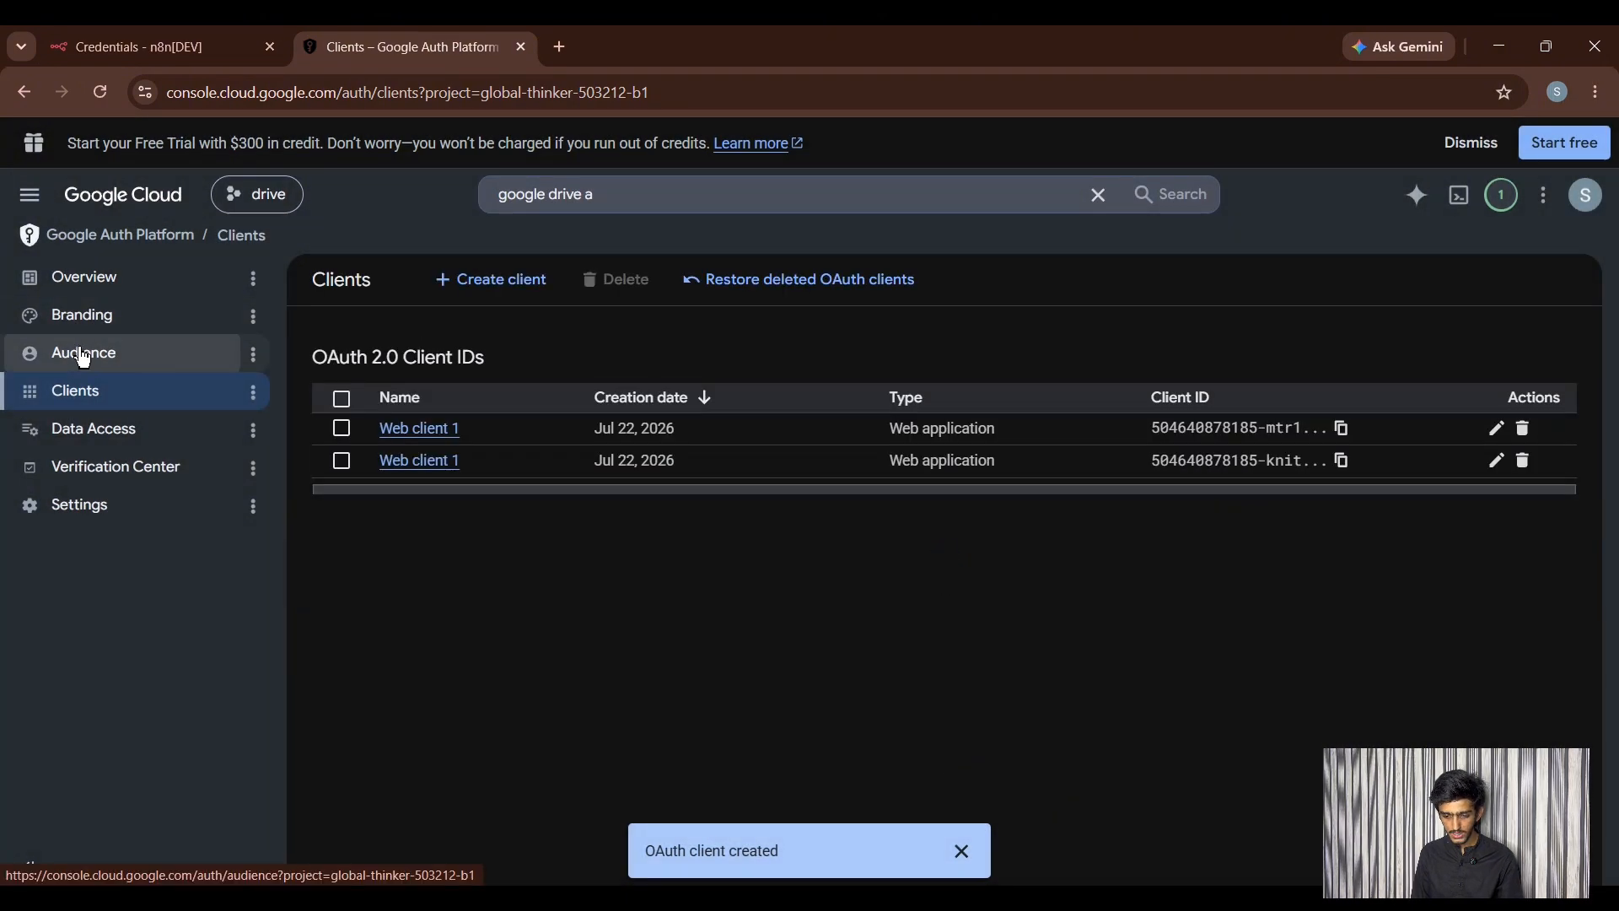
- Under Audience, add your own account e-mail to the Test users list
{"action": "left_click", "coordinate": [131, 361]}
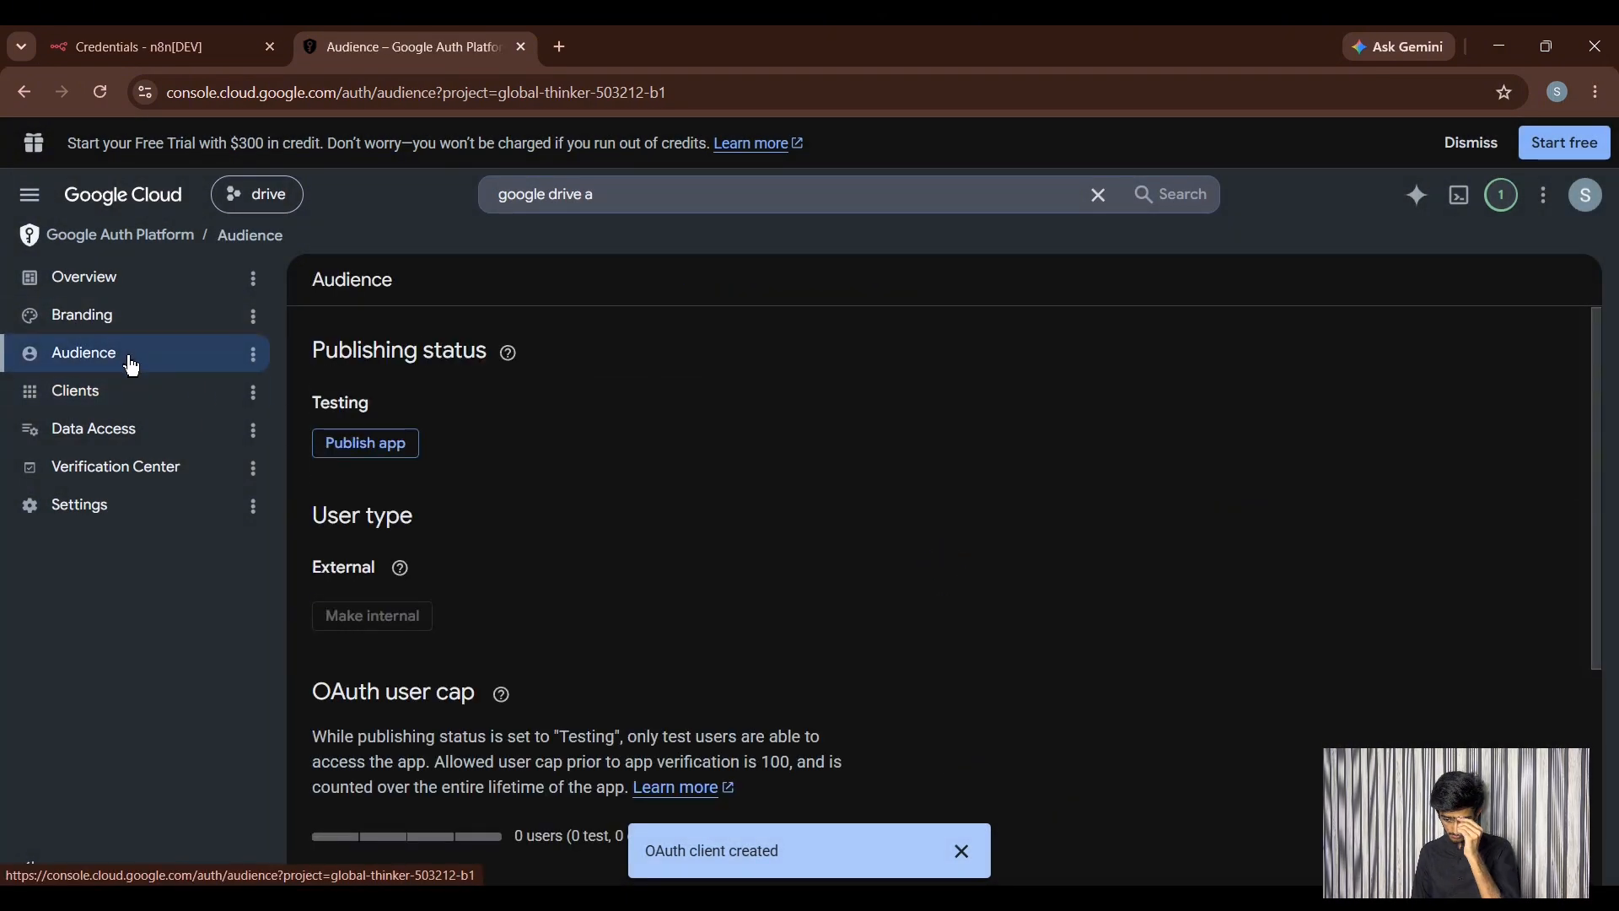
{"action": "scroll", "coordinate": [517, 506], "scroll_direction": "down", "scroll_amount": 4}
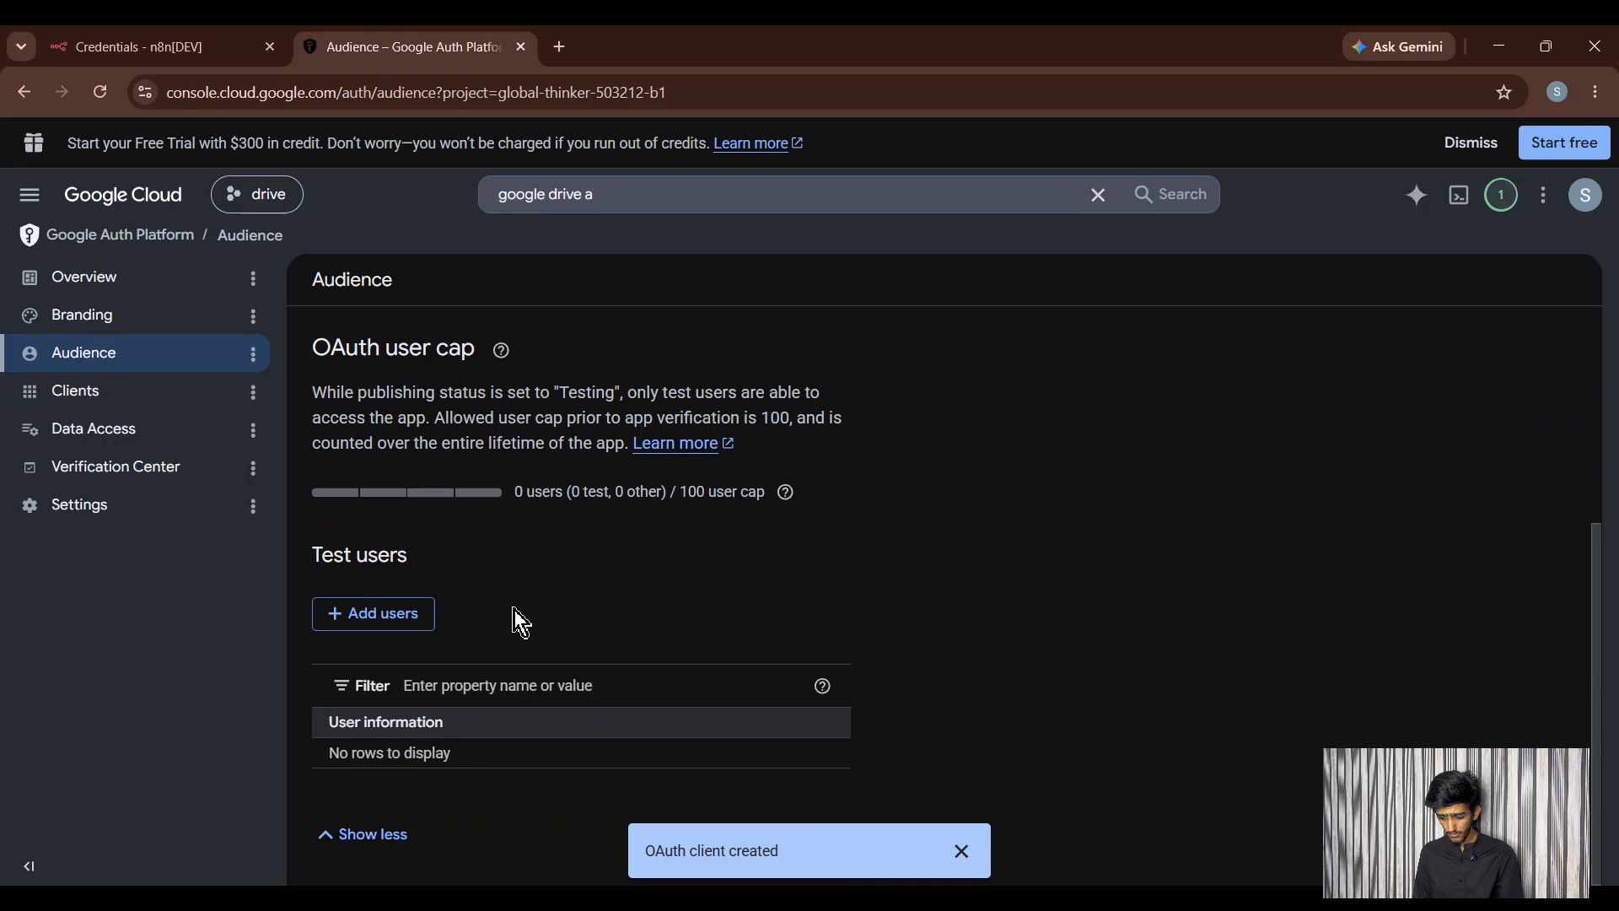
{"action": "left_click", "coordinate": [392, 627]}
{"action": "left_click", "coordinate": [984, 347]}
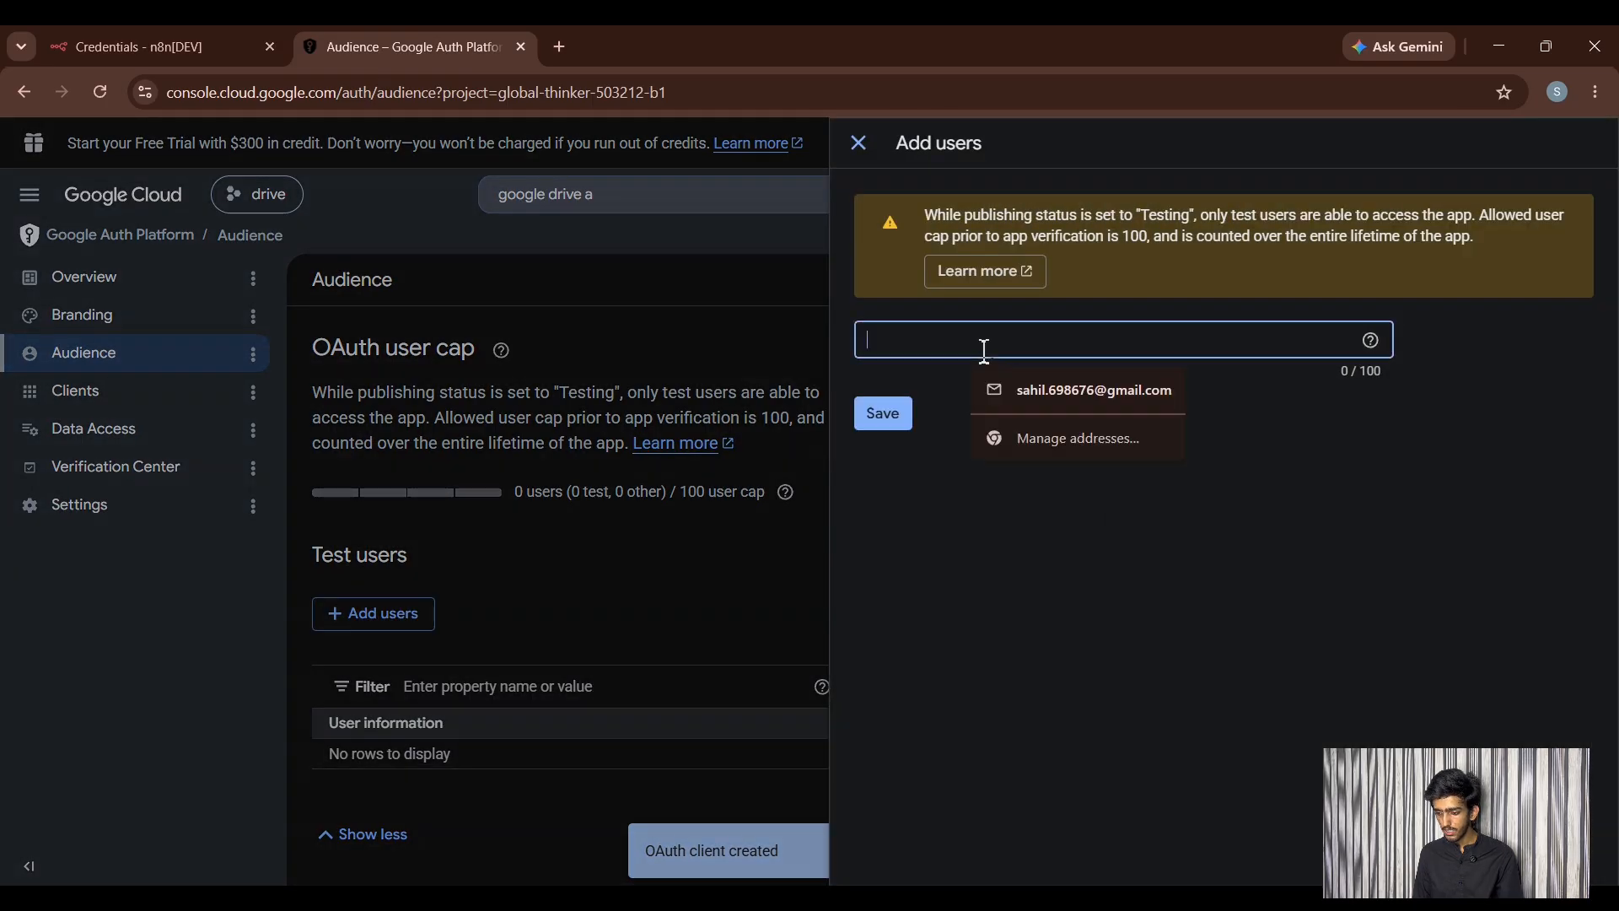
{"action": "left_click", "coordinate": [1046, 388]}
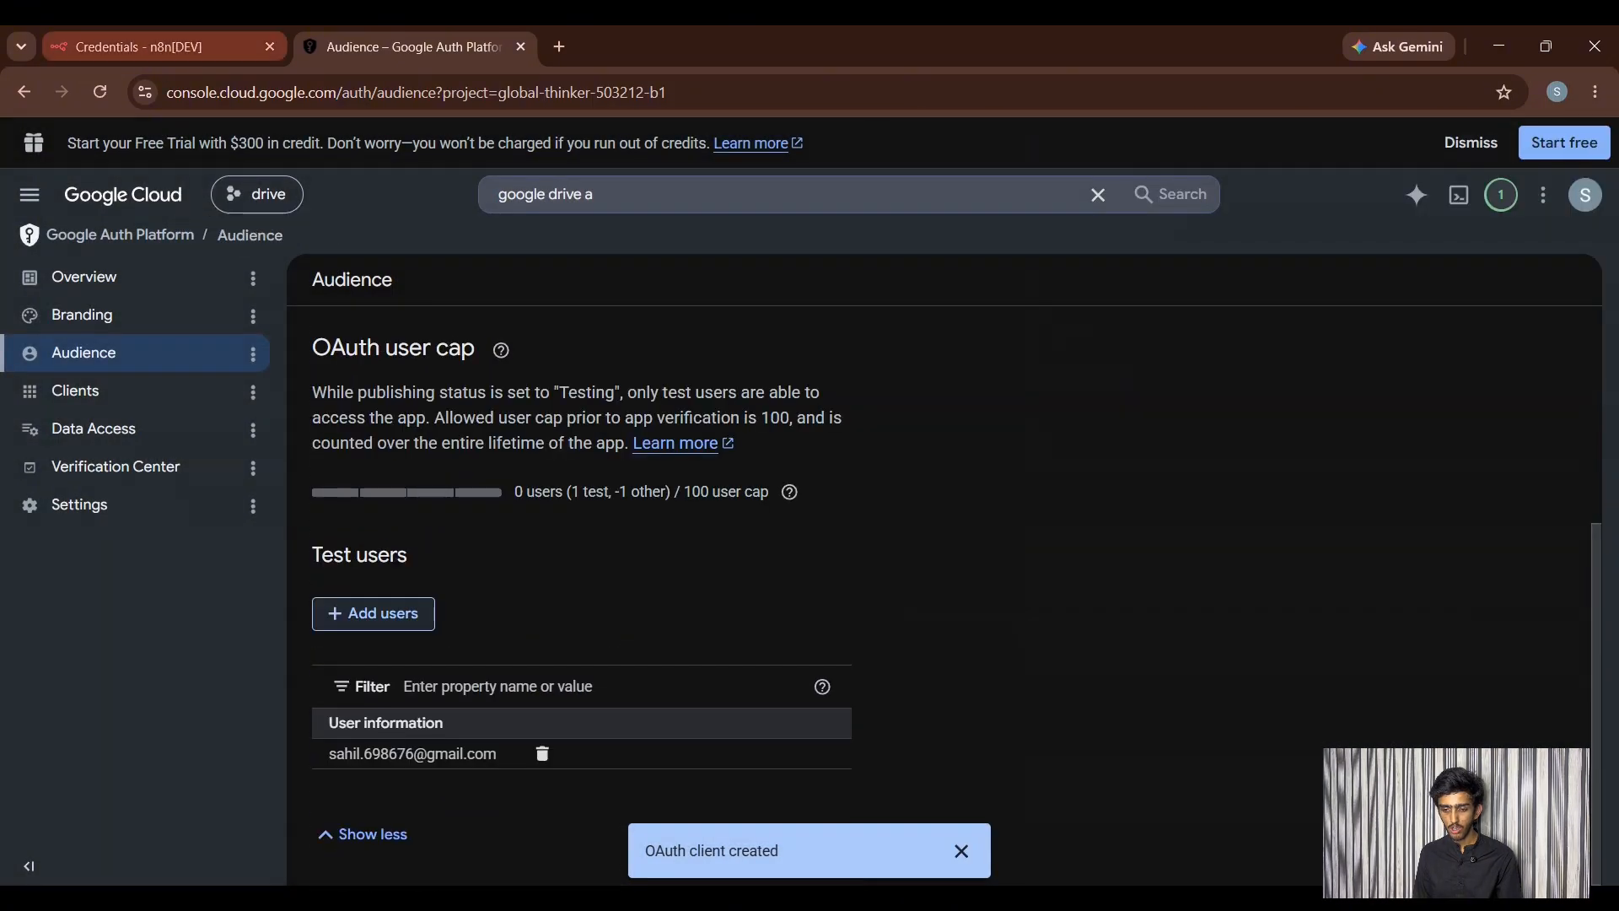
{"action": "left_click", "coordinate": [135, 46]}
- Sign in with Google, pass the unverified-app warning and grant all requested Drive permissions
{"action": "left_click", "coordinate": [590, 570]}
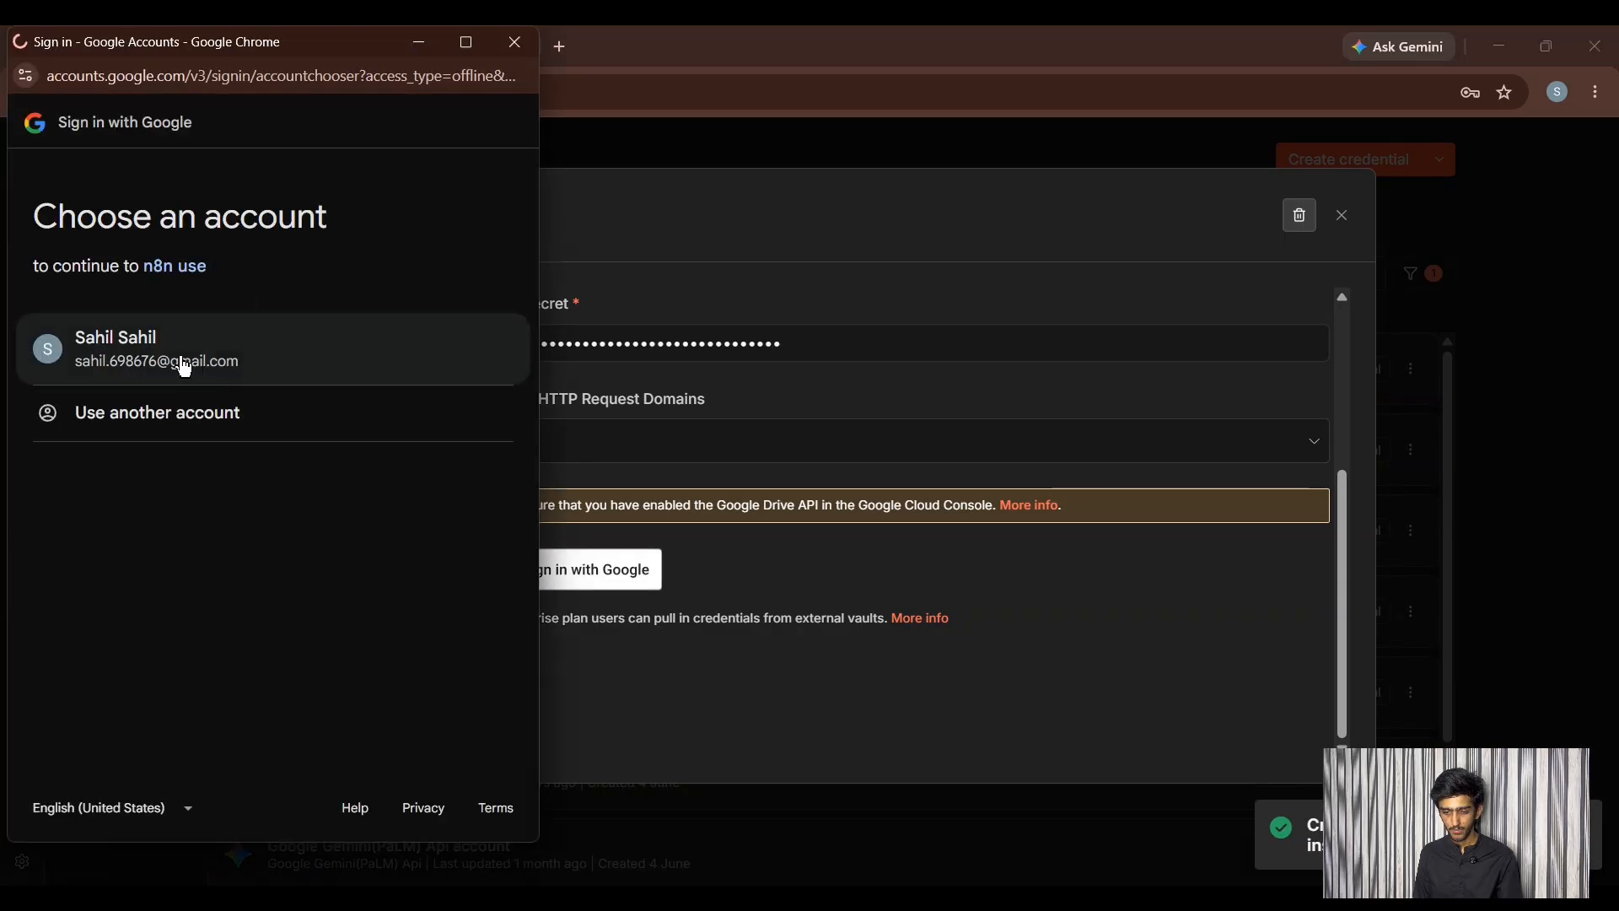
{"action": "left_click", "coordinate": [184, 369]}
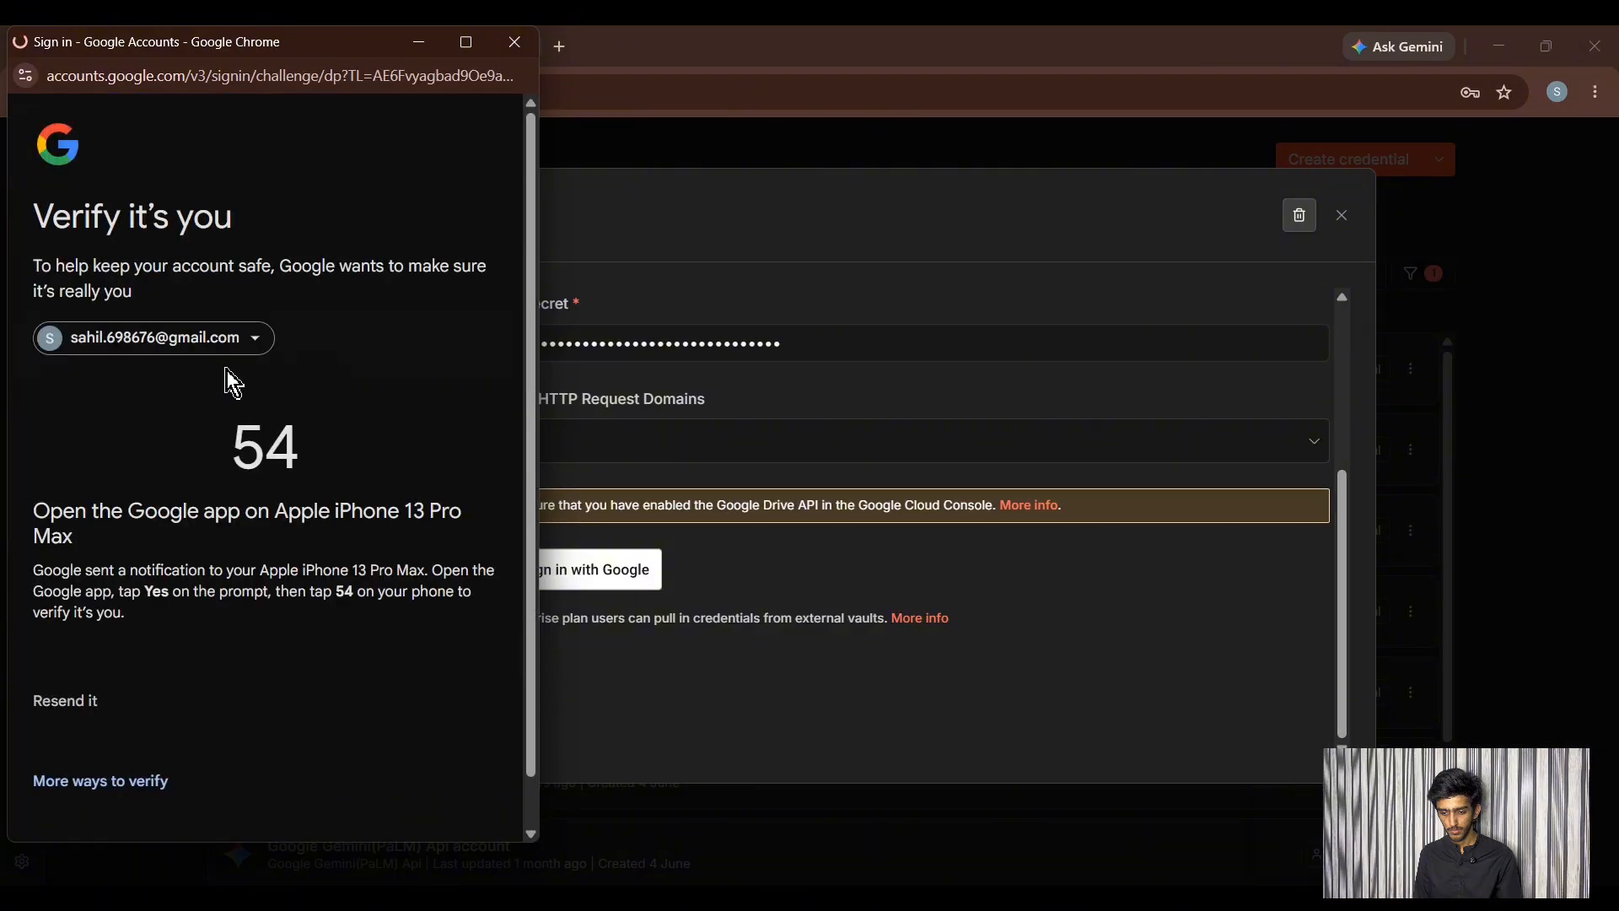
{"action": "scroll", "coordinate": [297, 447], "scroll_direction": "down", "scroll_amount": 1}
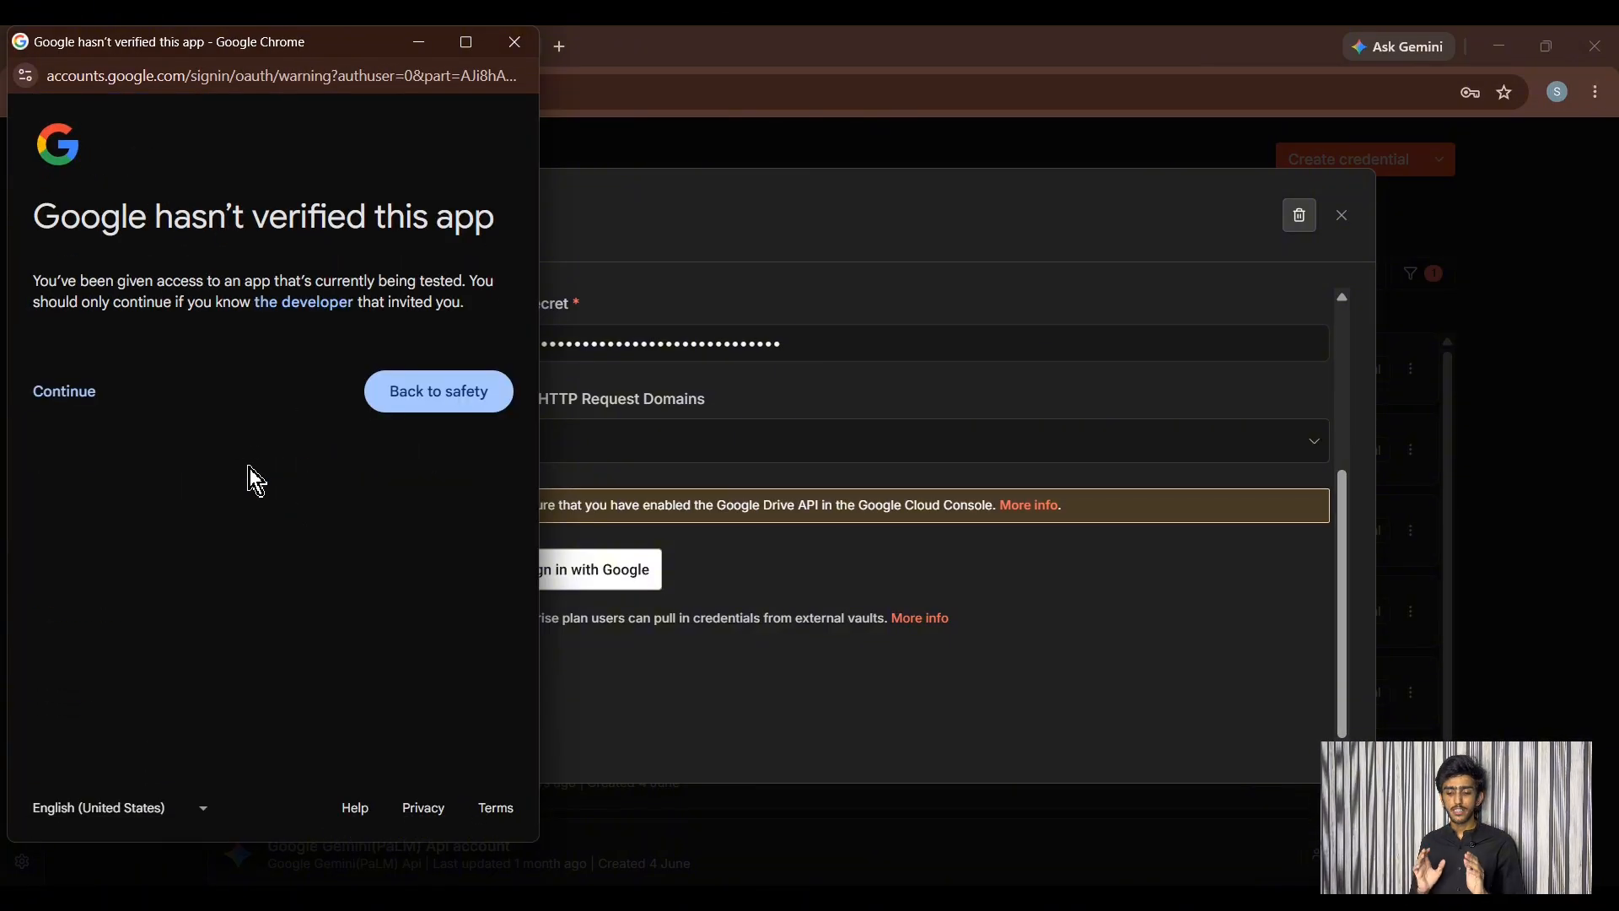
{"action": "left_click", "coordinate": [83, 402]}
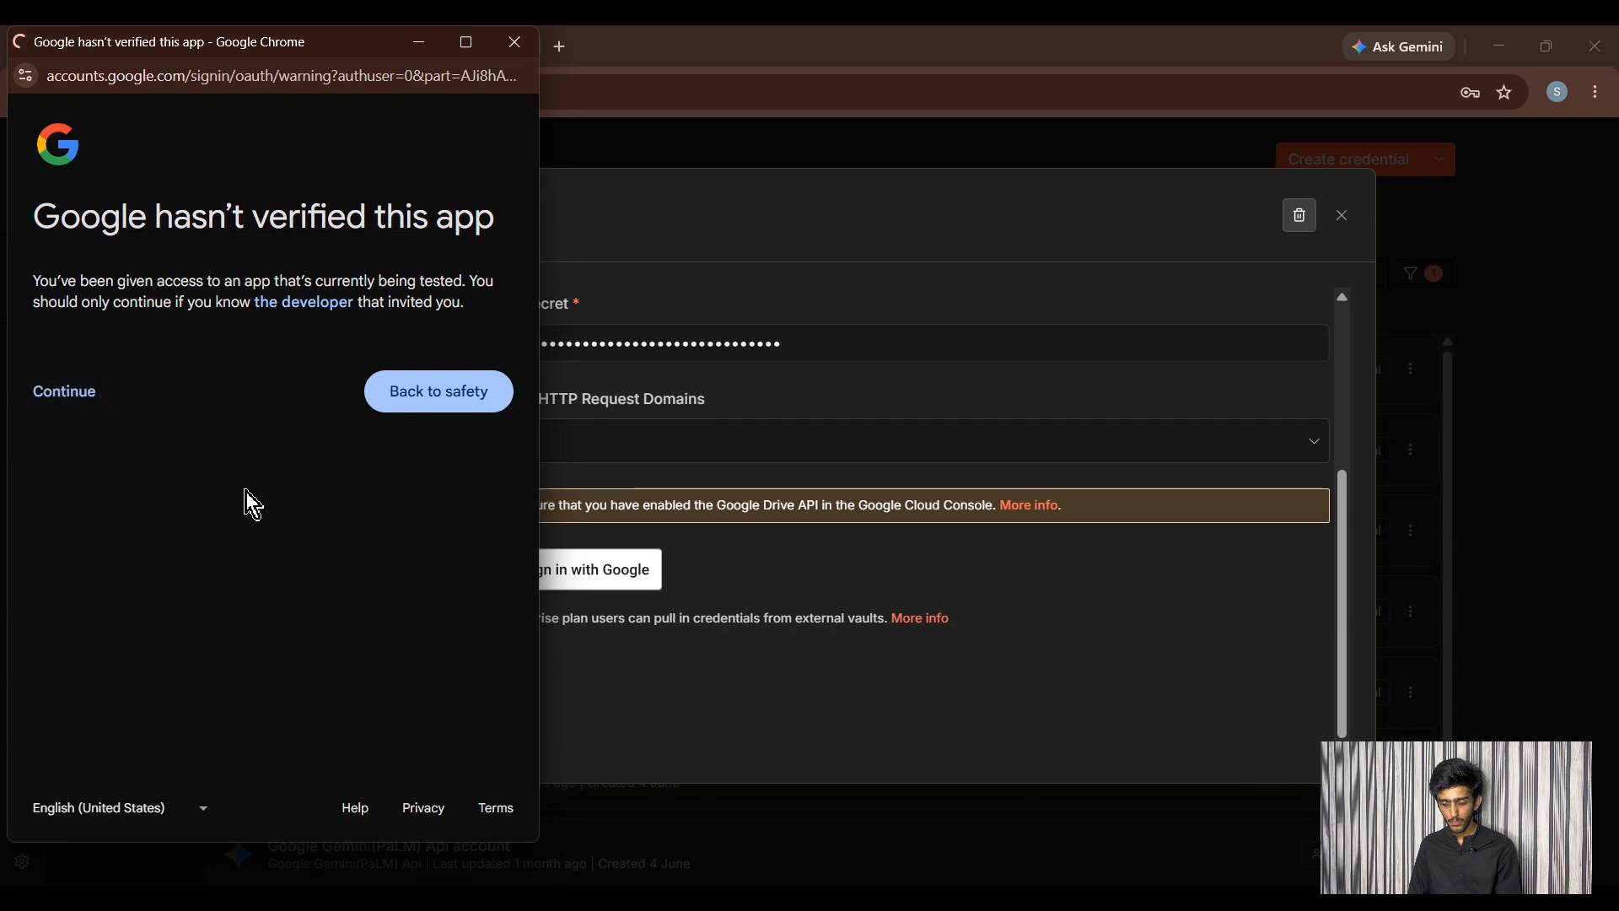
{"action": "scroll", "coordinate": [104, 434], "scroll_direction": "down", "scroll_amount": 1}
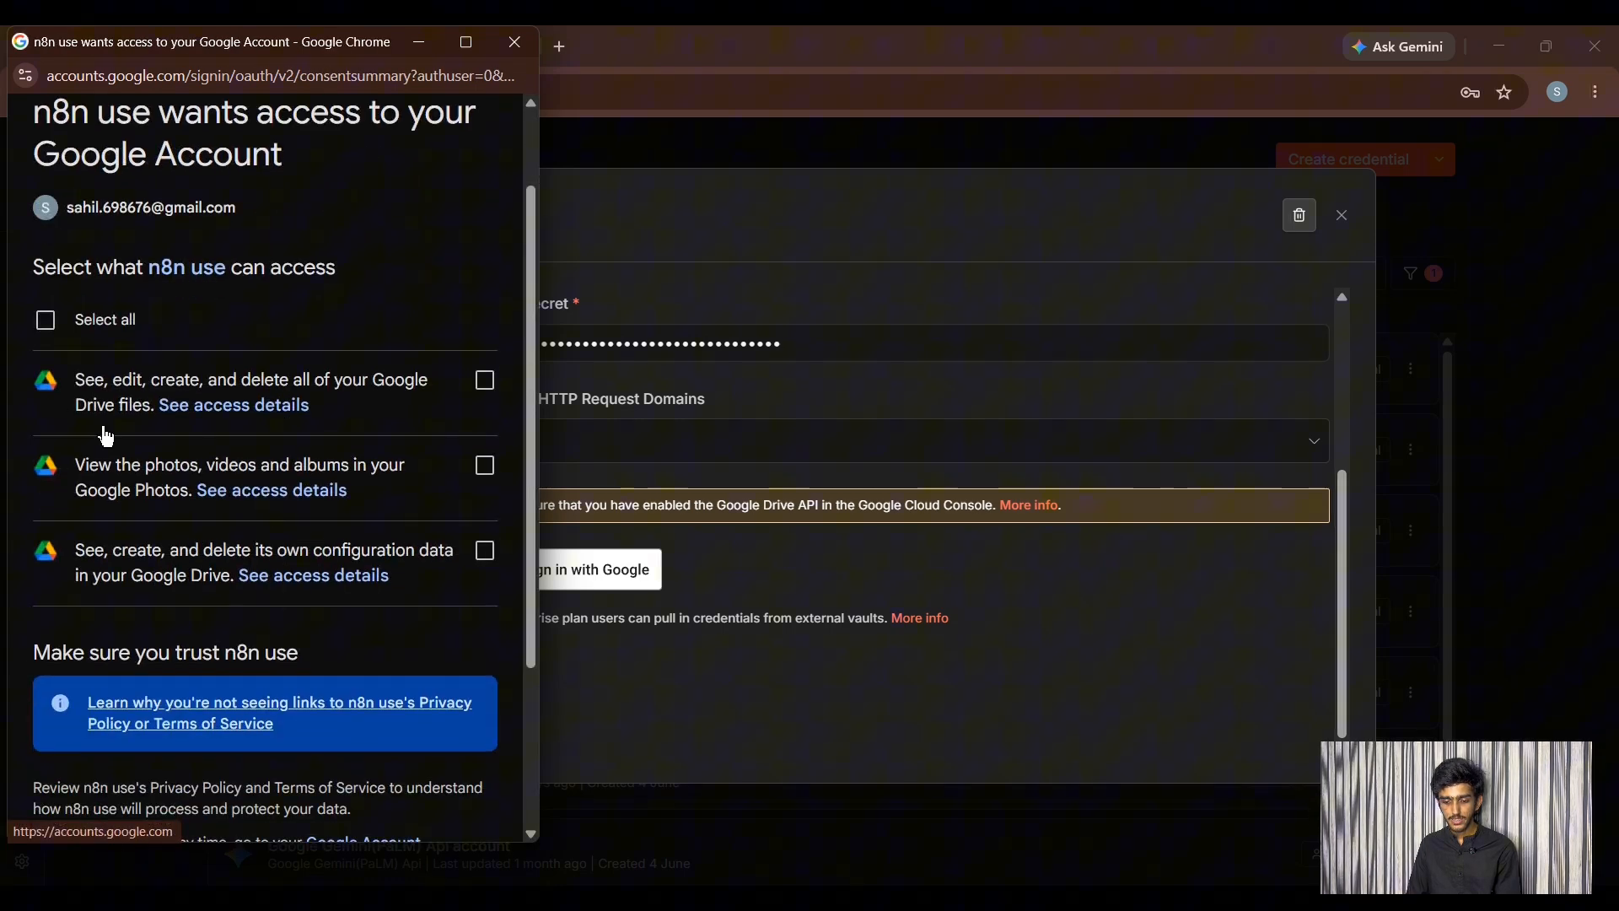
{"action": "left_click", "coordinate": [45, 320]}
{"action": "scroll", "coordinate": [211, 422], "scroll_direction": "down", "scroll_amount": 2}
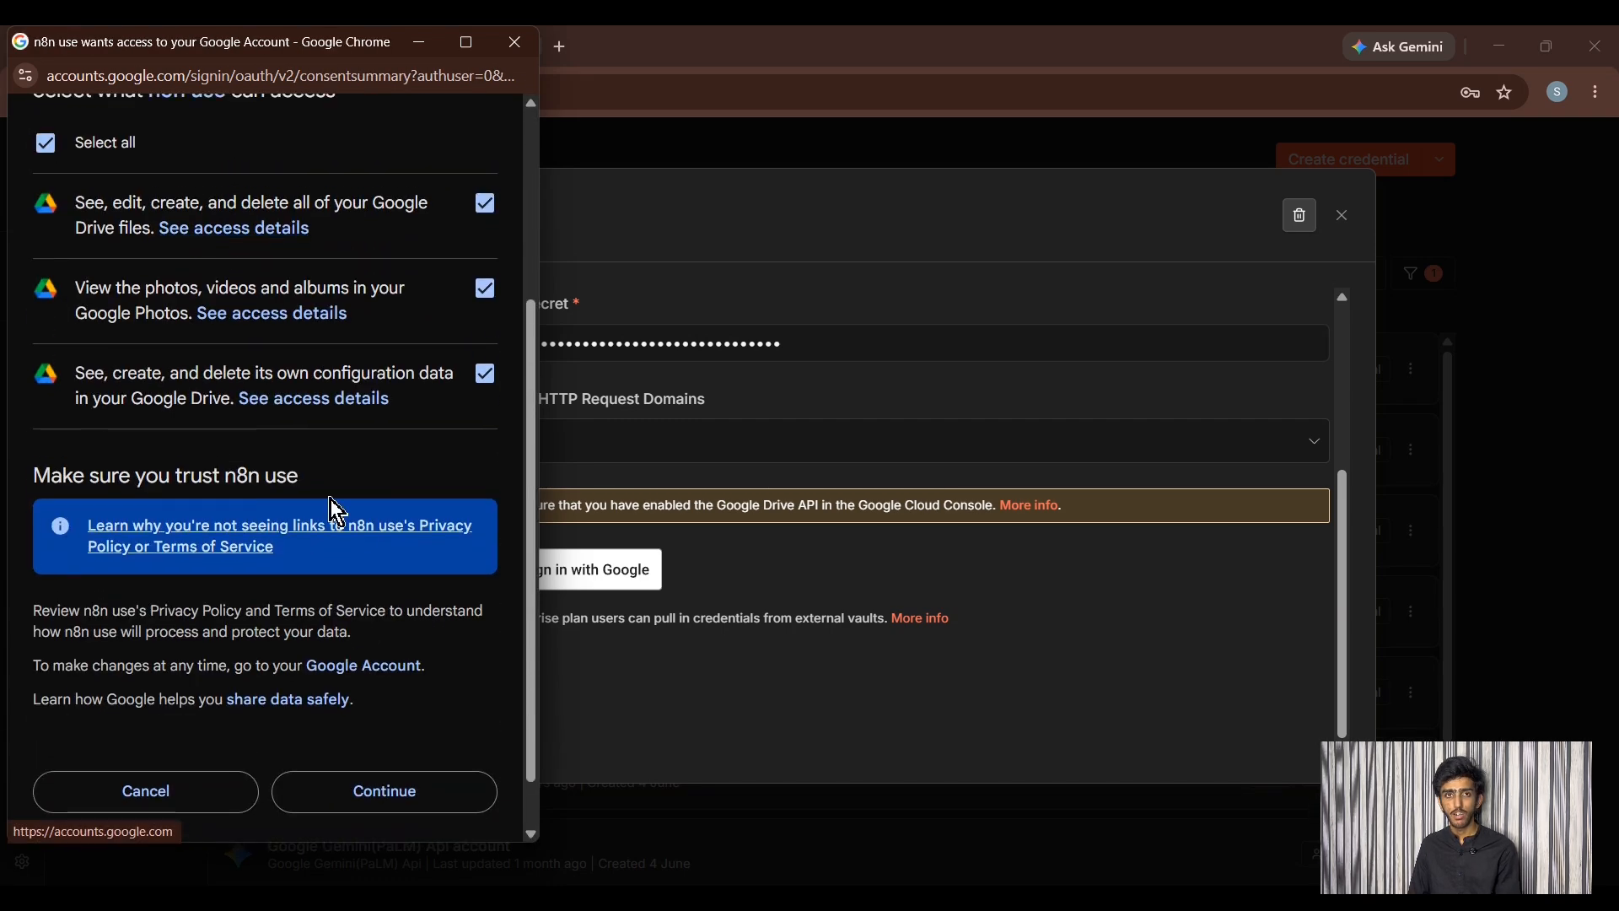
{"action": "scroll", "coordinate": [335, 509], "scroll_direction": "down", "scroll_amount": 1}
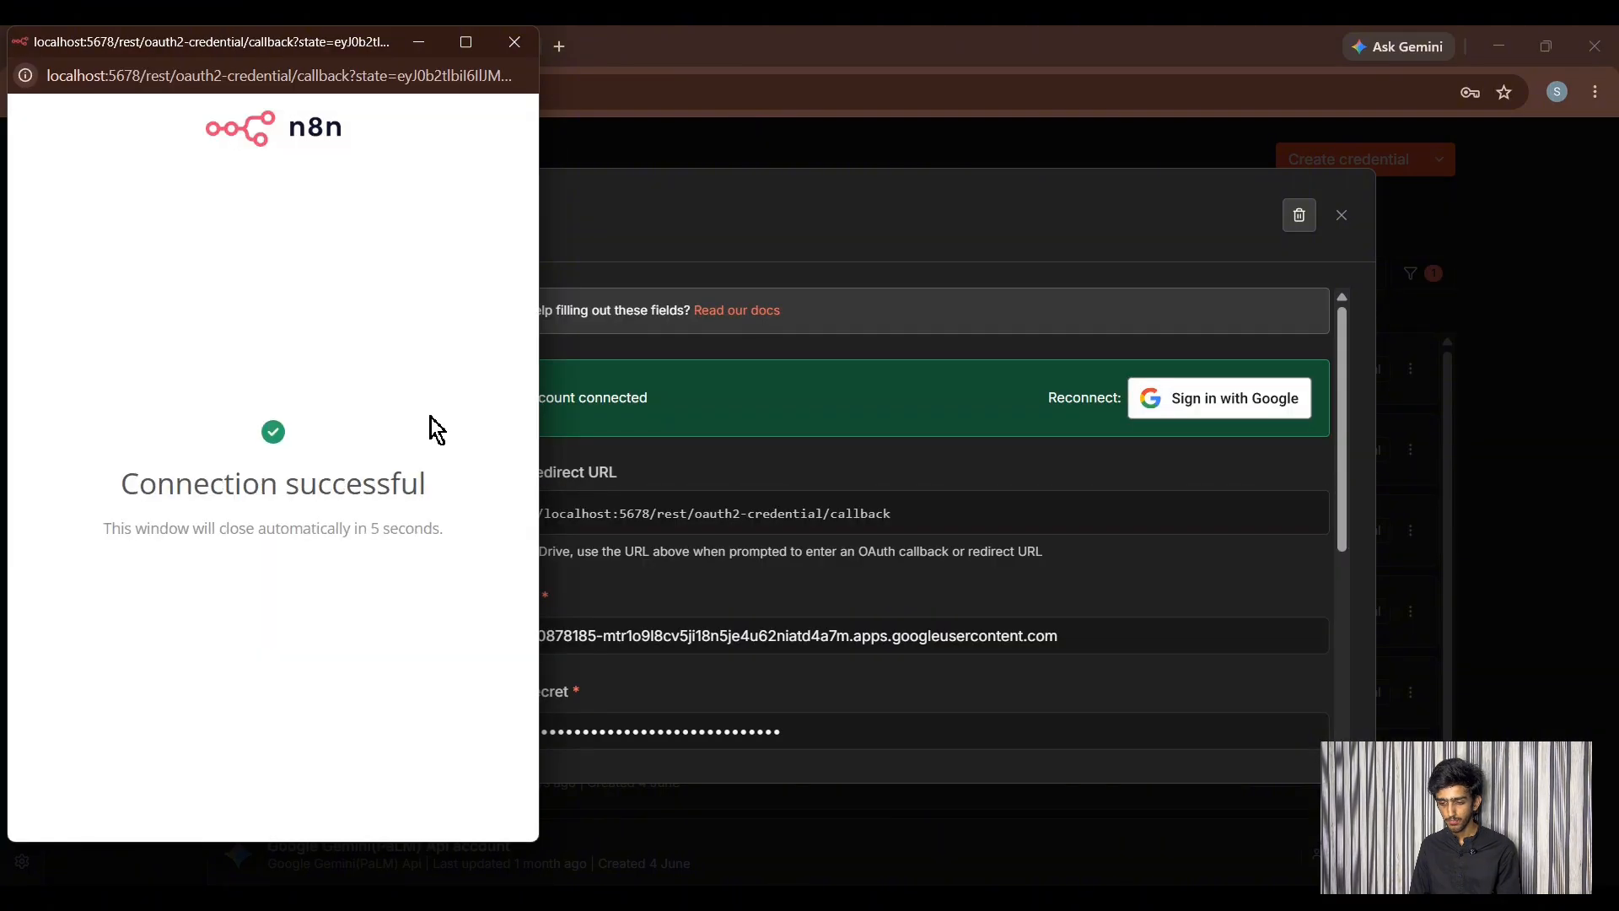
- Close the connection-success window and the now-connected Google Drive account 2 credential
{"action": "left_click", "coordinate": [515, 42]}
{"action": "scroll", "coordinate": [958, 469], "scroll_direction": "down", "scroll_amount": 2}
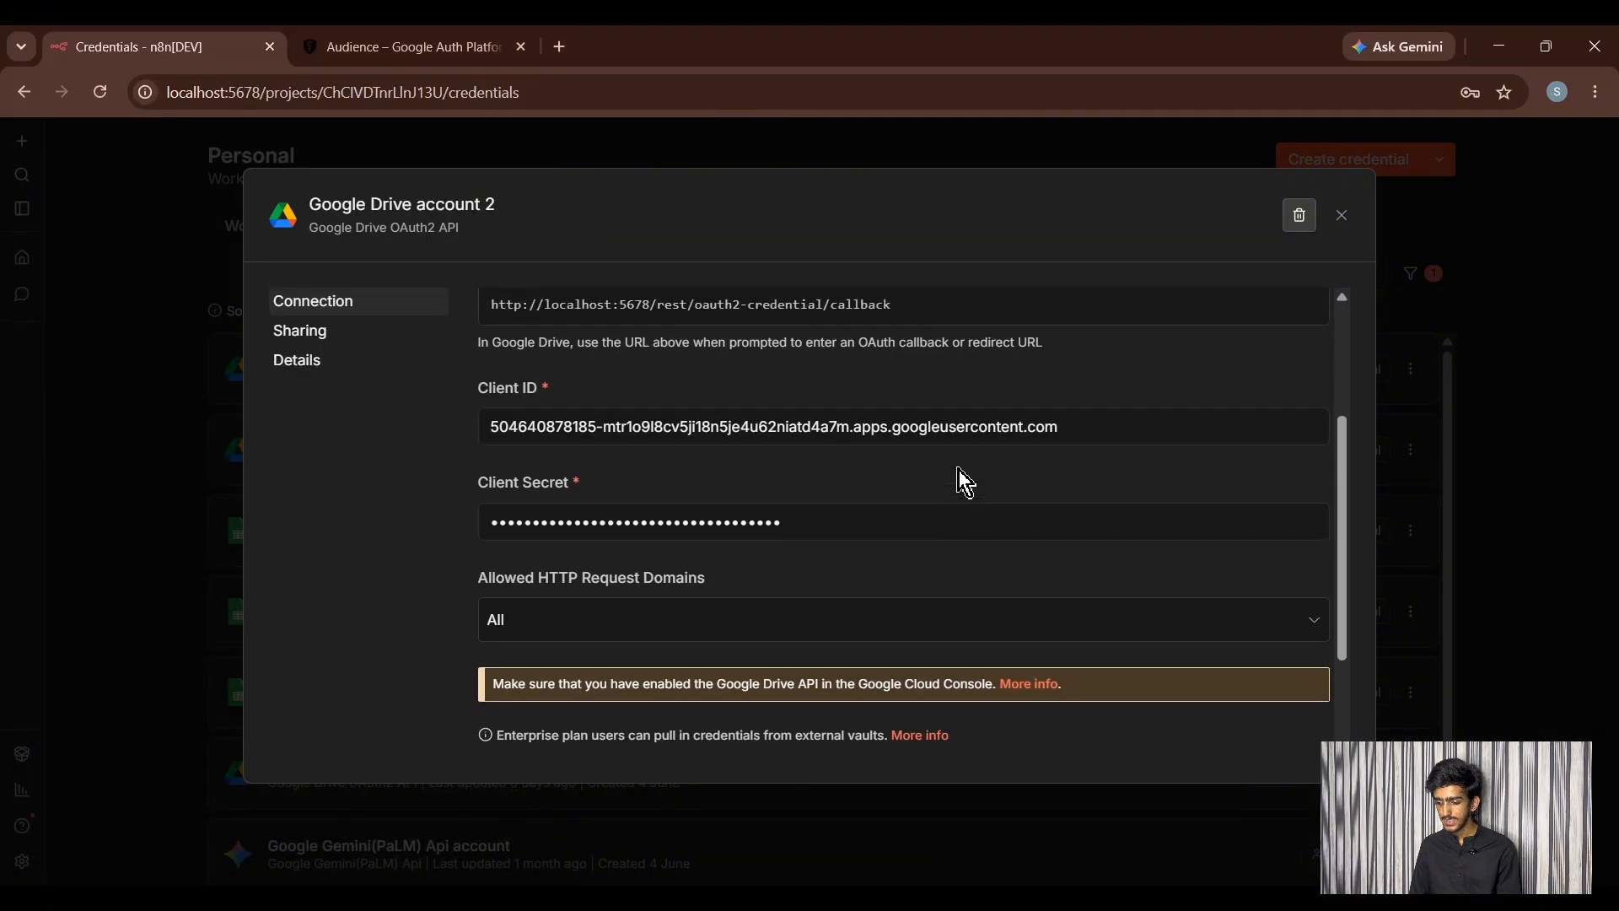
{"action": "scroll", "coordinate": [958, 469], "scroll_direction": "up", "scroll_amount": 2}
{"action": "scroll", "coordinate": [958, 469], "scroll_direction": "down", "scroll_amount": 2}
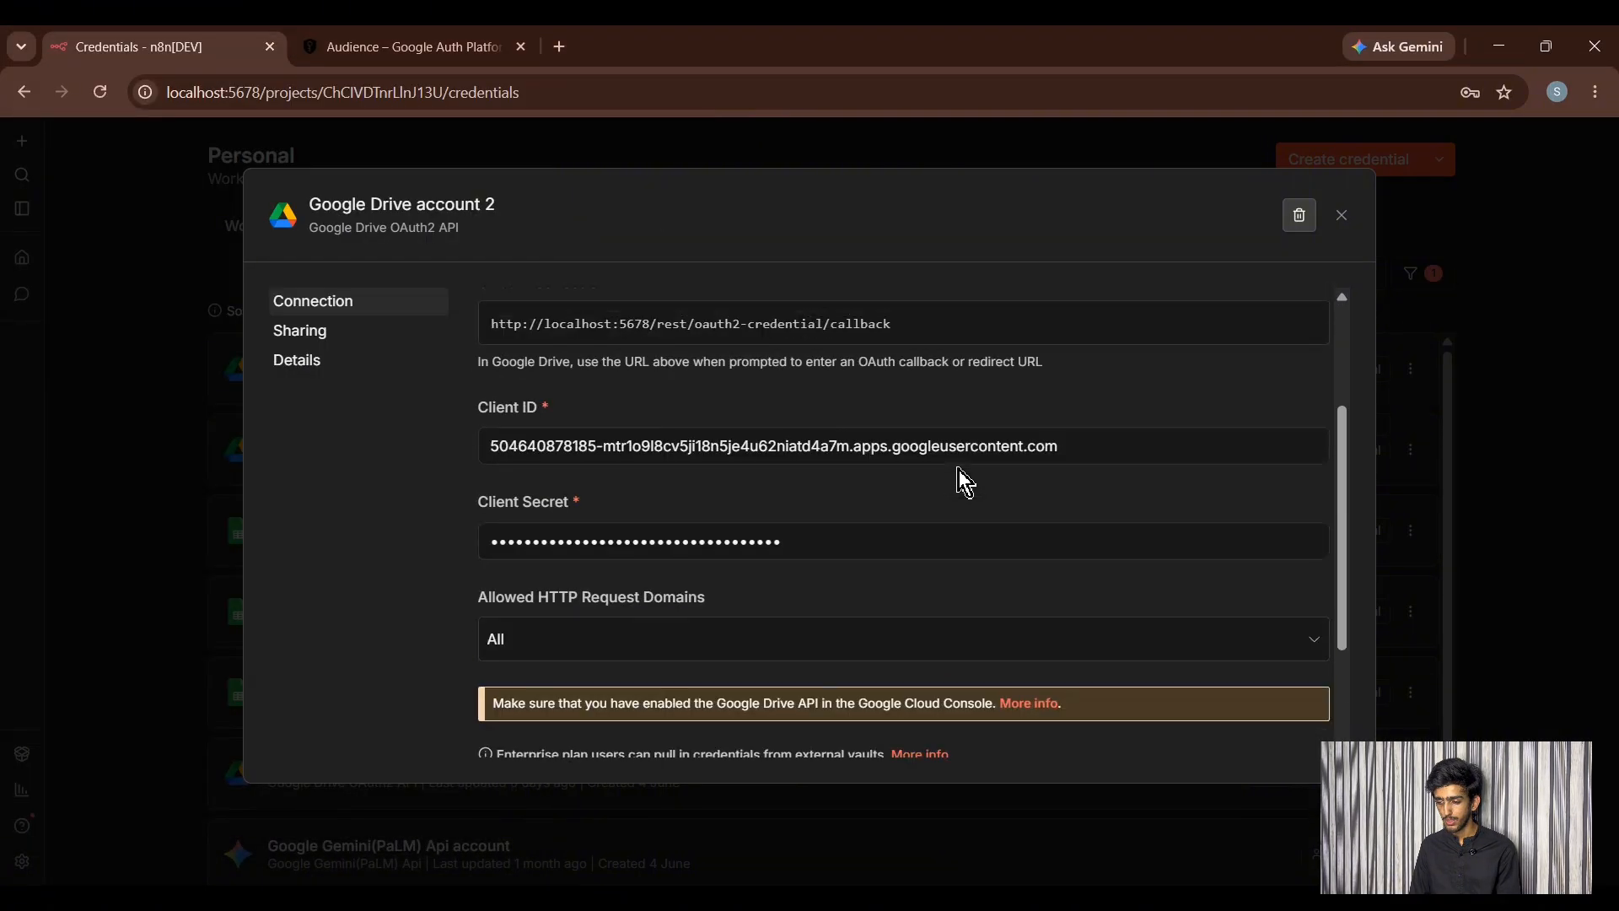
{"action": "left_click", "coordinate": [1341, 226]}
- Search the console for 'google sheet', open the Google Sheets API and enable it
{"action": "left_click", "coordinate": [460, 42]}
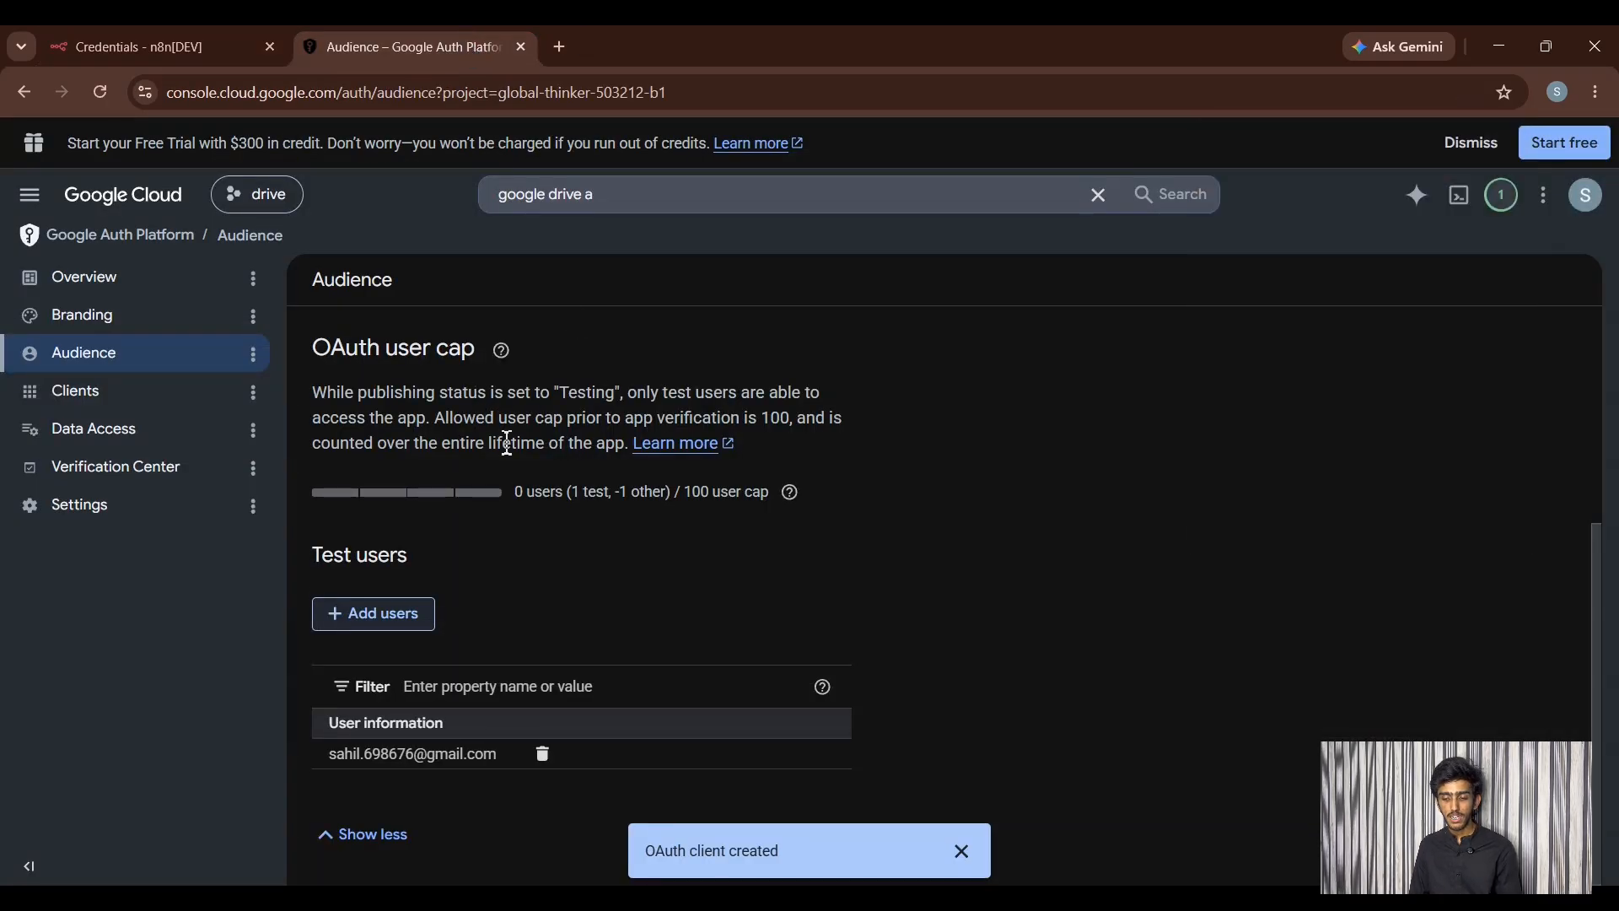
{"action": "left_click", "coordinate": [617, 197]}
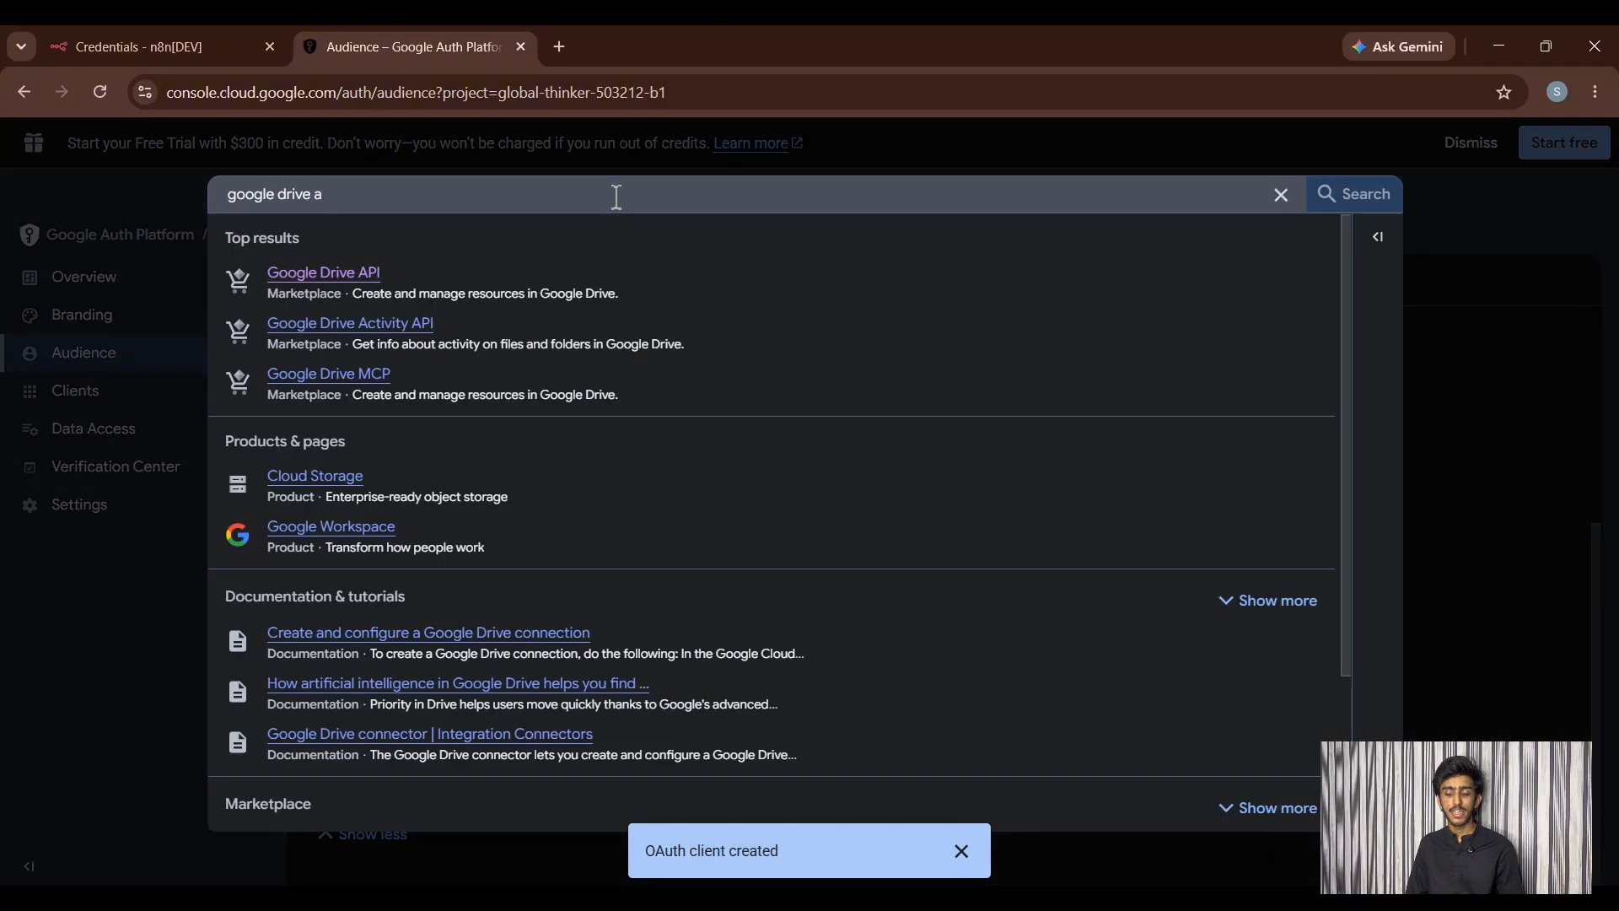
{"action": "key", "text": "BackSpace"}
{"action": "key", "text": "BackSpace"}
{"action": "key", "text": "BackSpace"}
{"action": "key", "text": "BackSpace"}
{"action": "key", "text": "BackSpace"}
{"action": "key", "text": "BackSpace"}
{"action": "key", "text": "BackSpace"}
{"action": "key", "text": "BackSpace"}
{"action": "key", "text": "BackSpace"}
{"action": "key", "text": "BackSpace"}
{"action": "key", "text": "BackSpace"}
{"action": "key", "text": "BackSpace"}
{"action": "key", "text": "BackSpace"}
{"action": "key", "text": "BackSpace"}
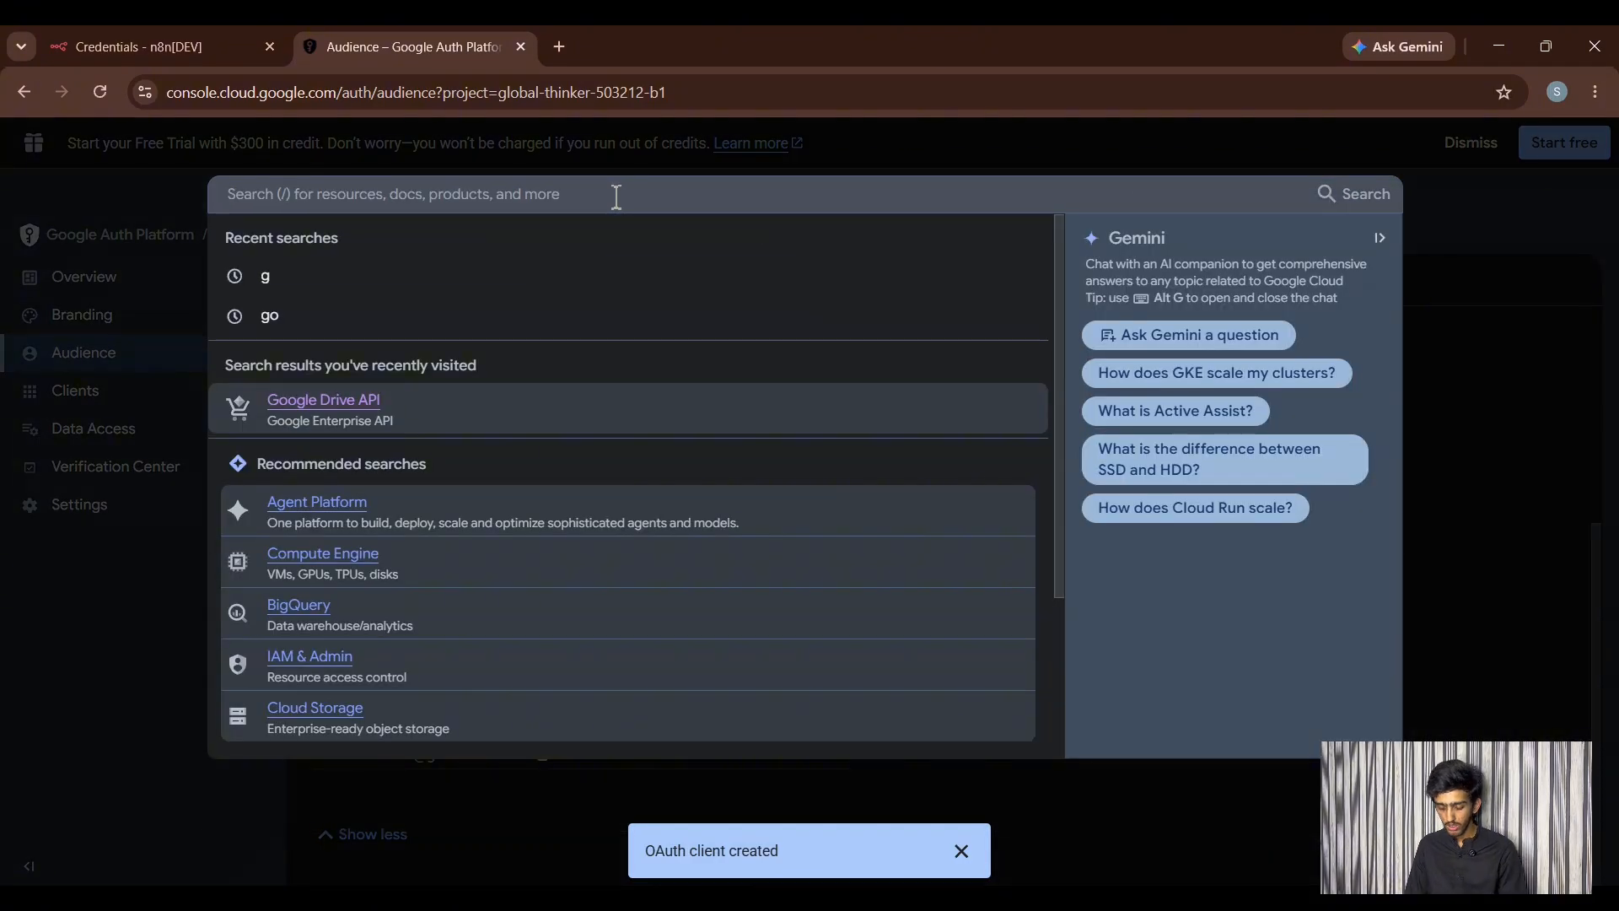
{"action": "type", "text": "goggle"}
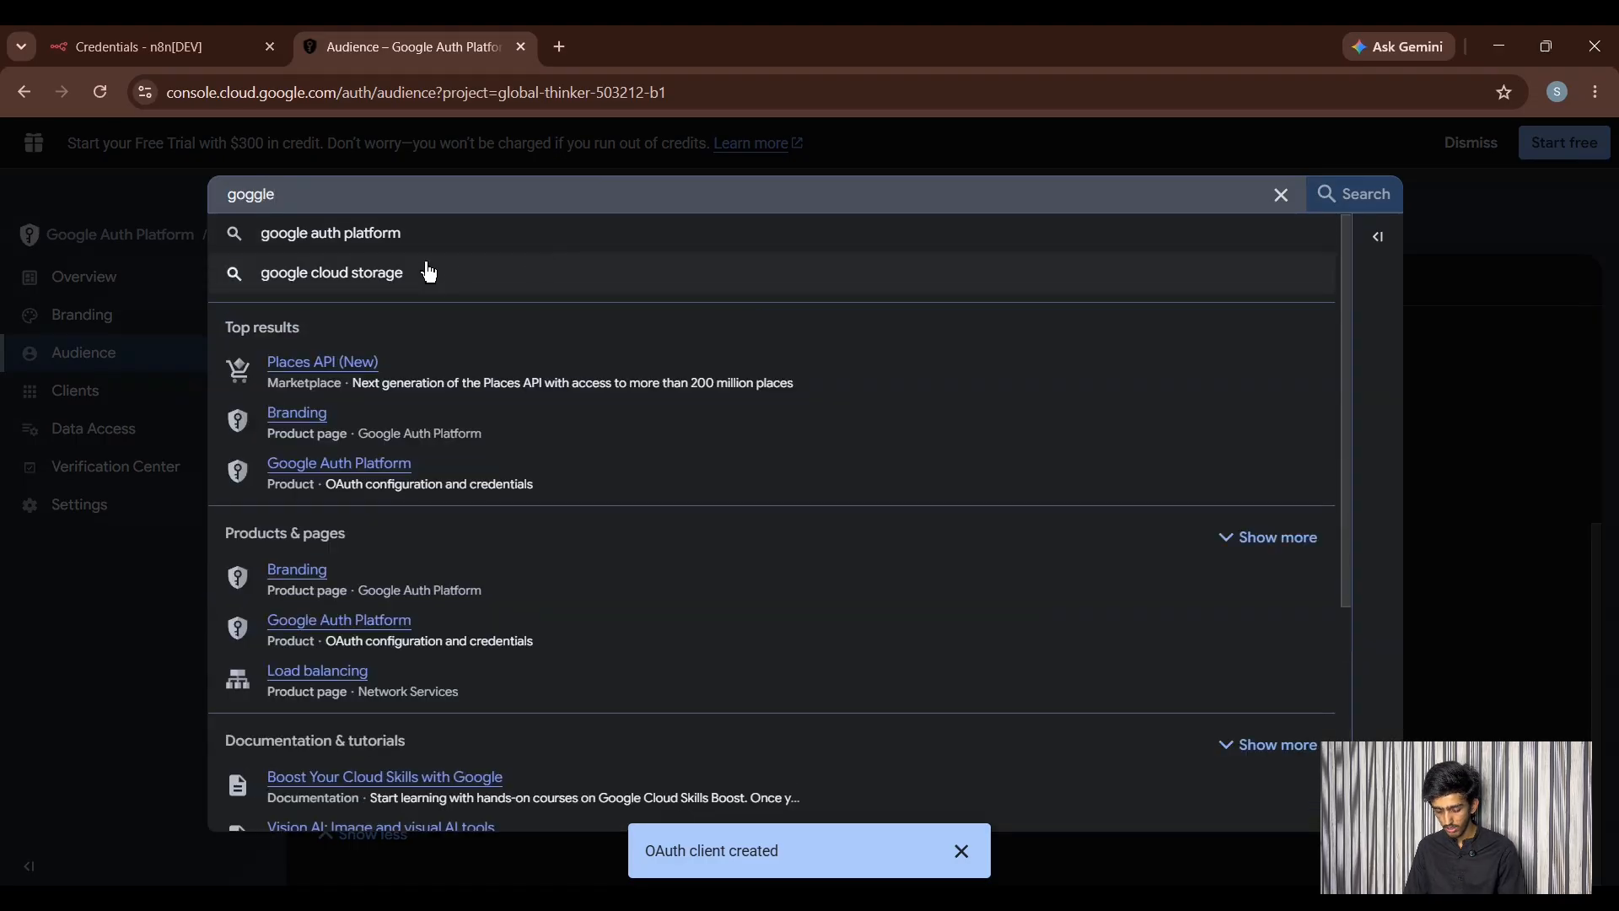
{"action": "type", "text": " she"}
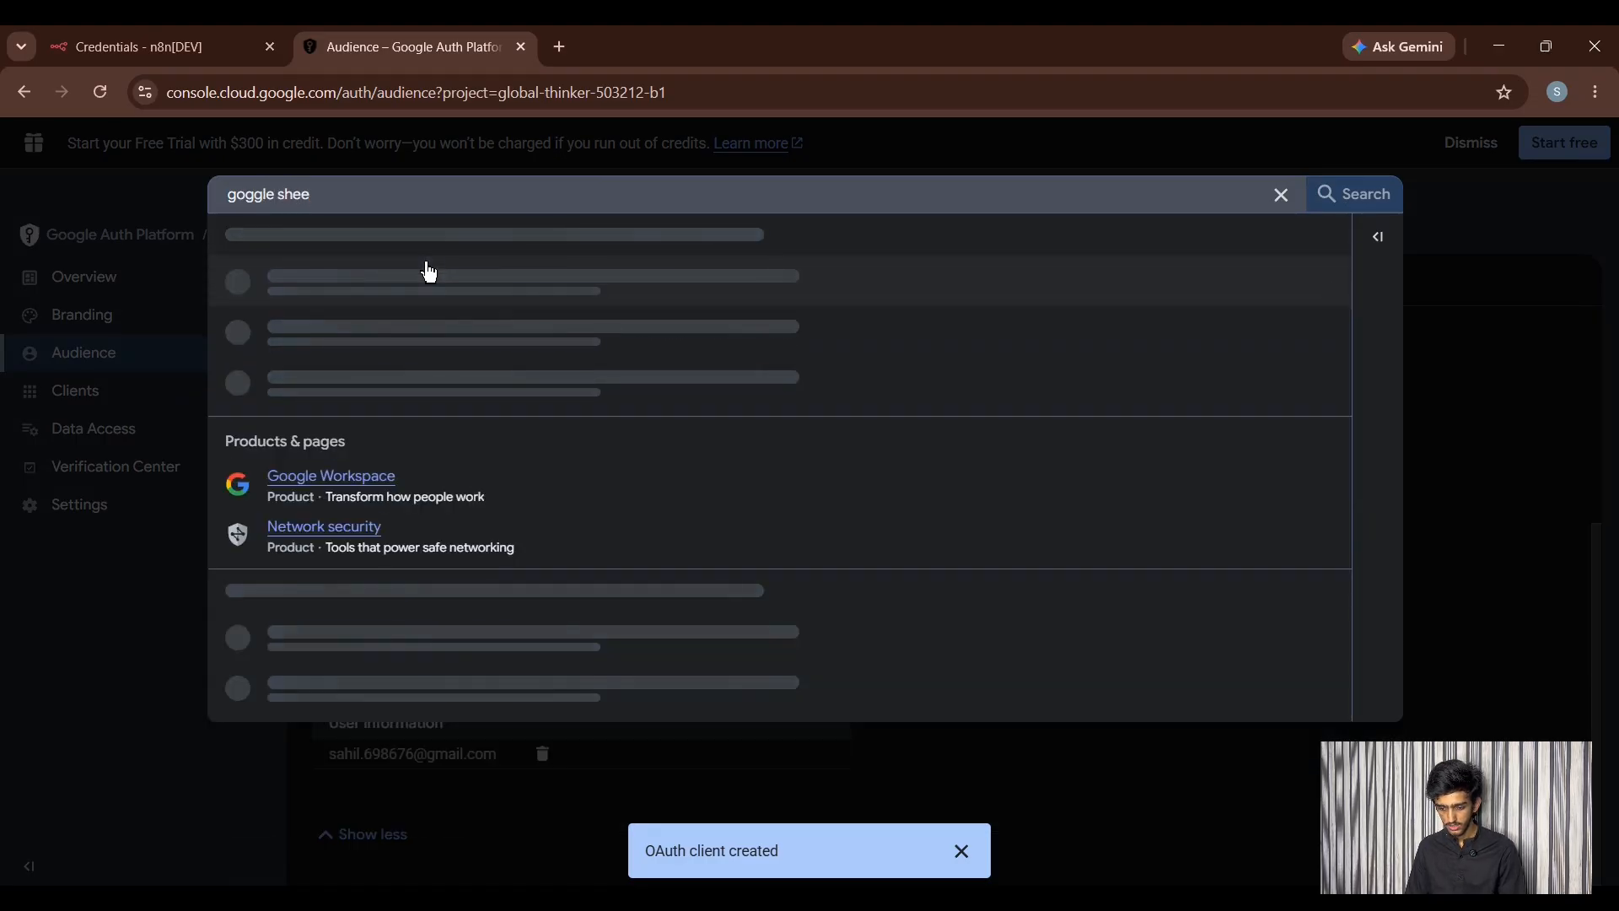
{"action": "key", "text": "ctrl+a"}
{"action": "key", "text": "BackSpace"}
{"action": "type", "text": "google"}
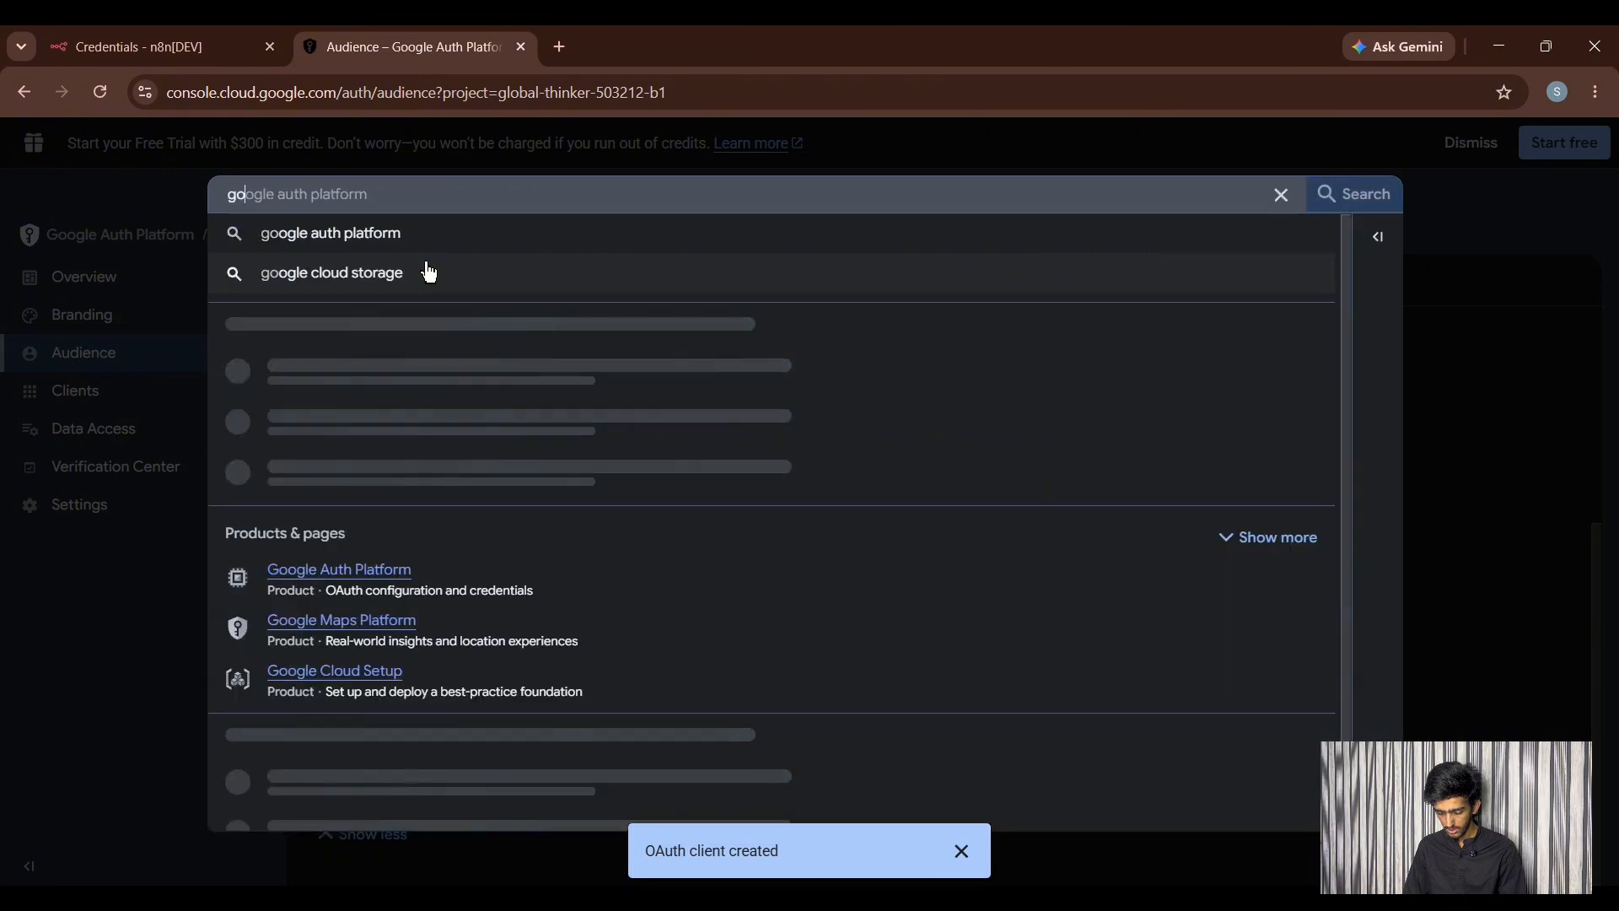
{"action": "type", "text": "heet"}
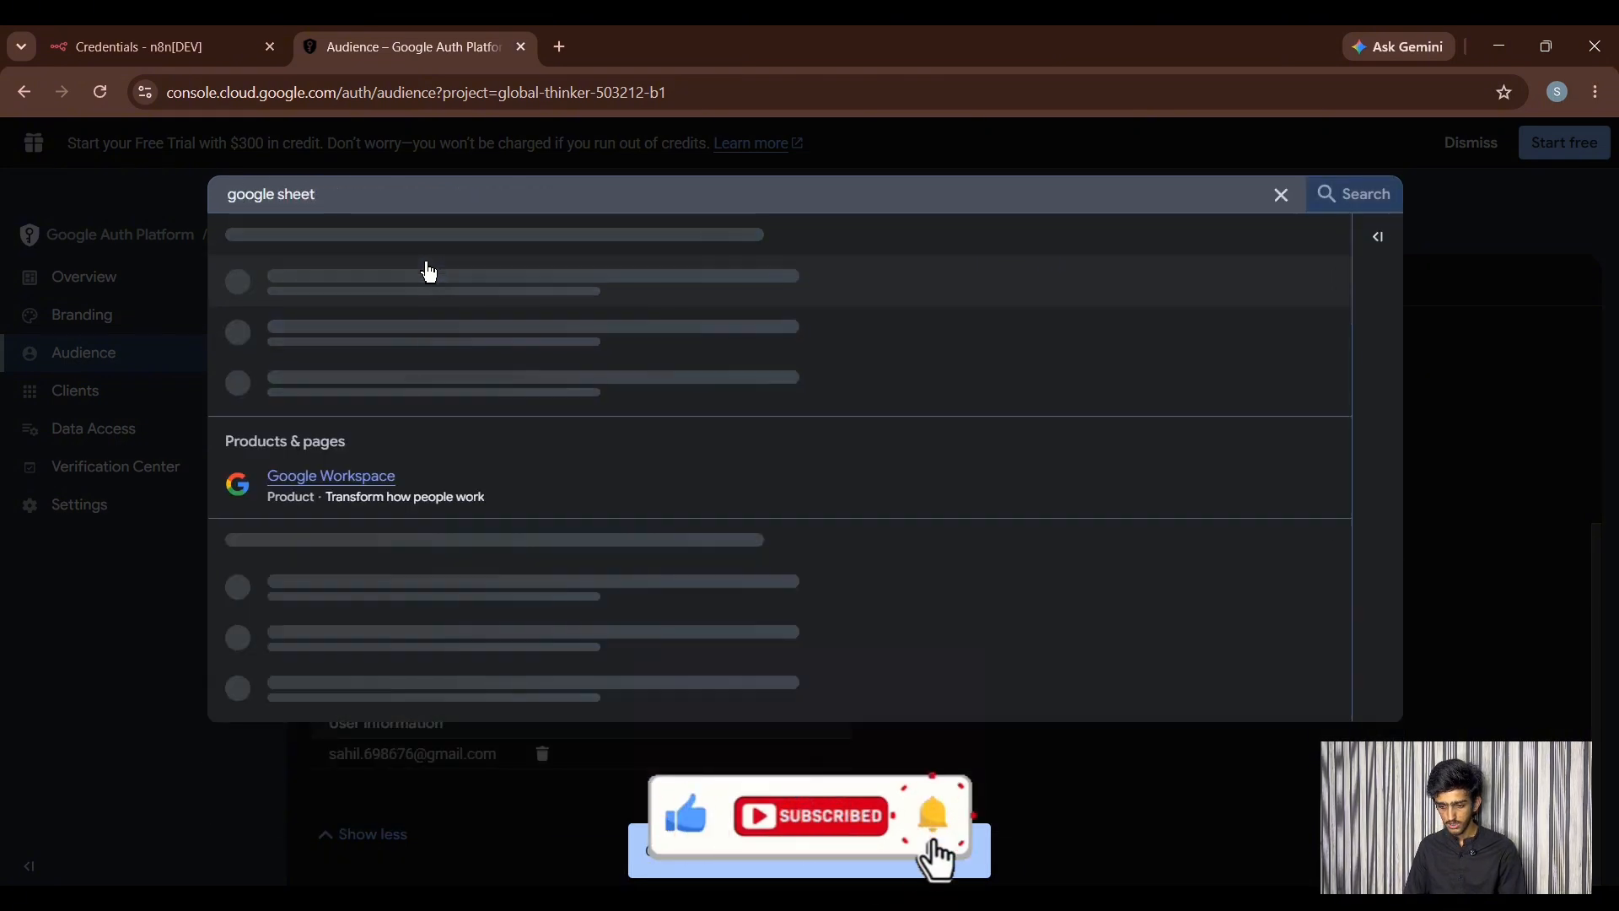
{"action": "left_click", "coordinate": [355, 275]}
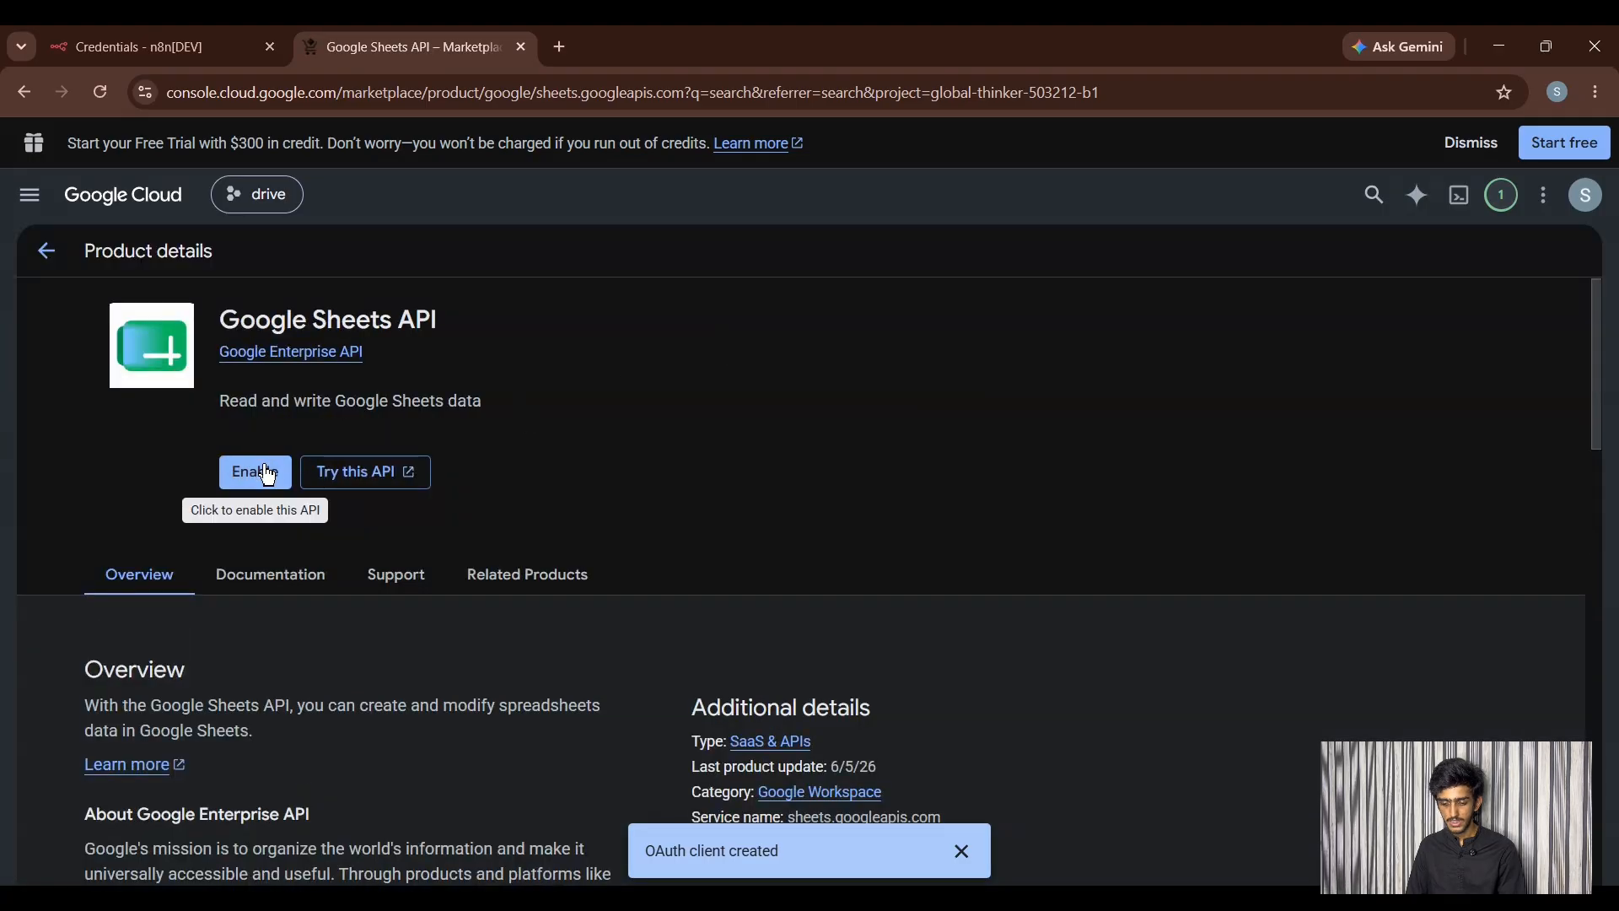
{"action": "left_click", "coordinate": [263, 472]}
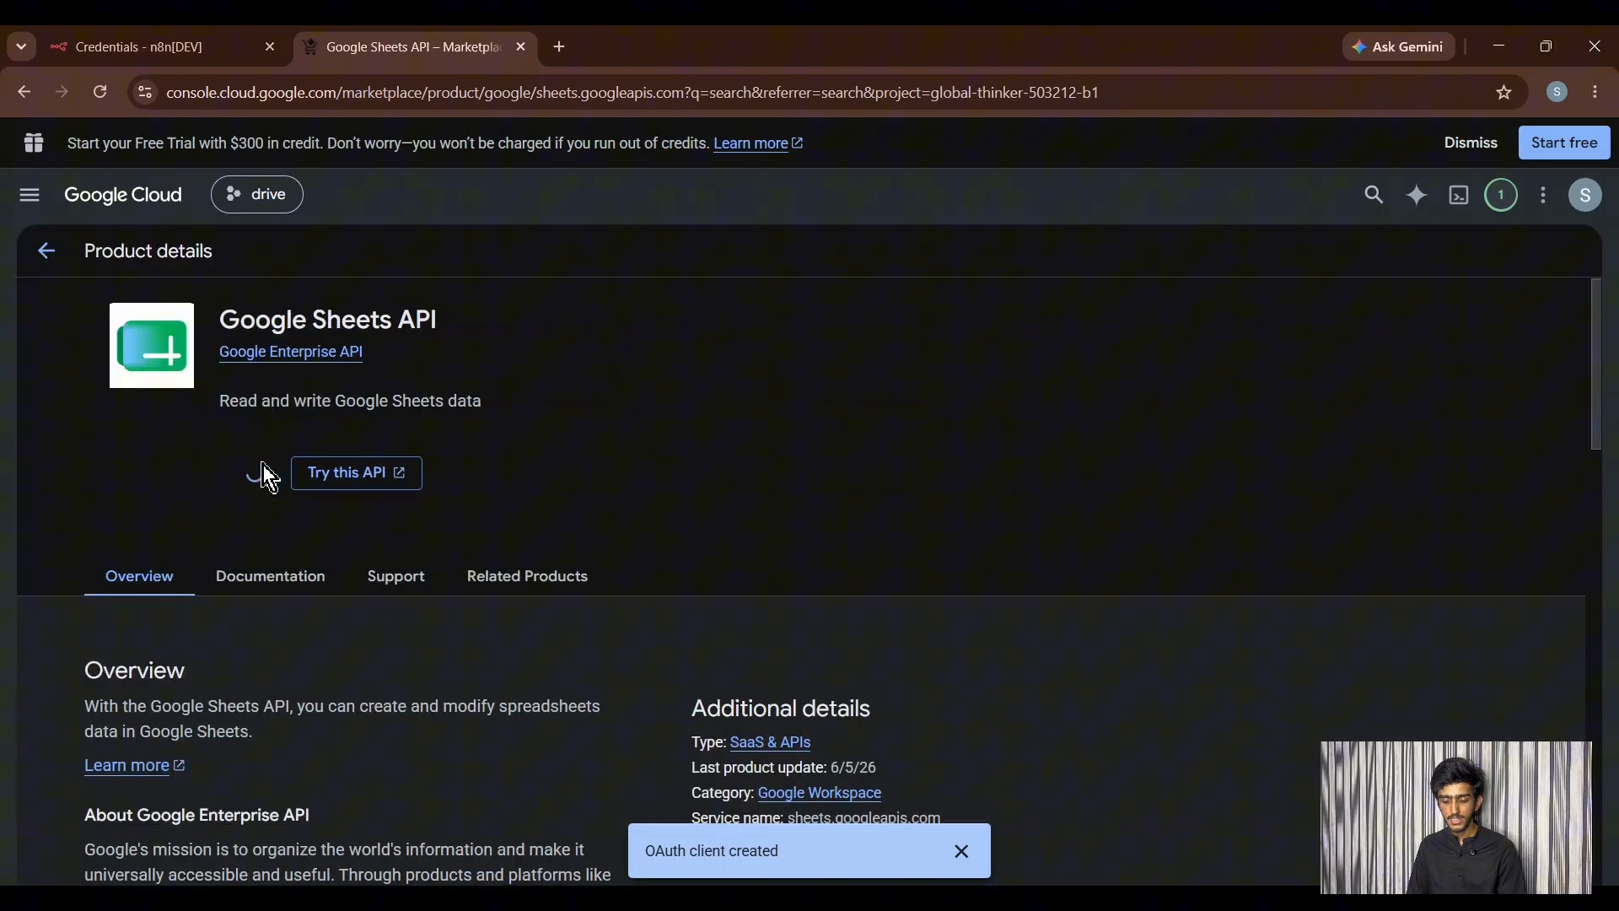
- Create a new Google Sheets OAuth2 API credential in n8n, leaving Client ID and secret empty
{"action": "left_click", "coordinate": [208, 61]}
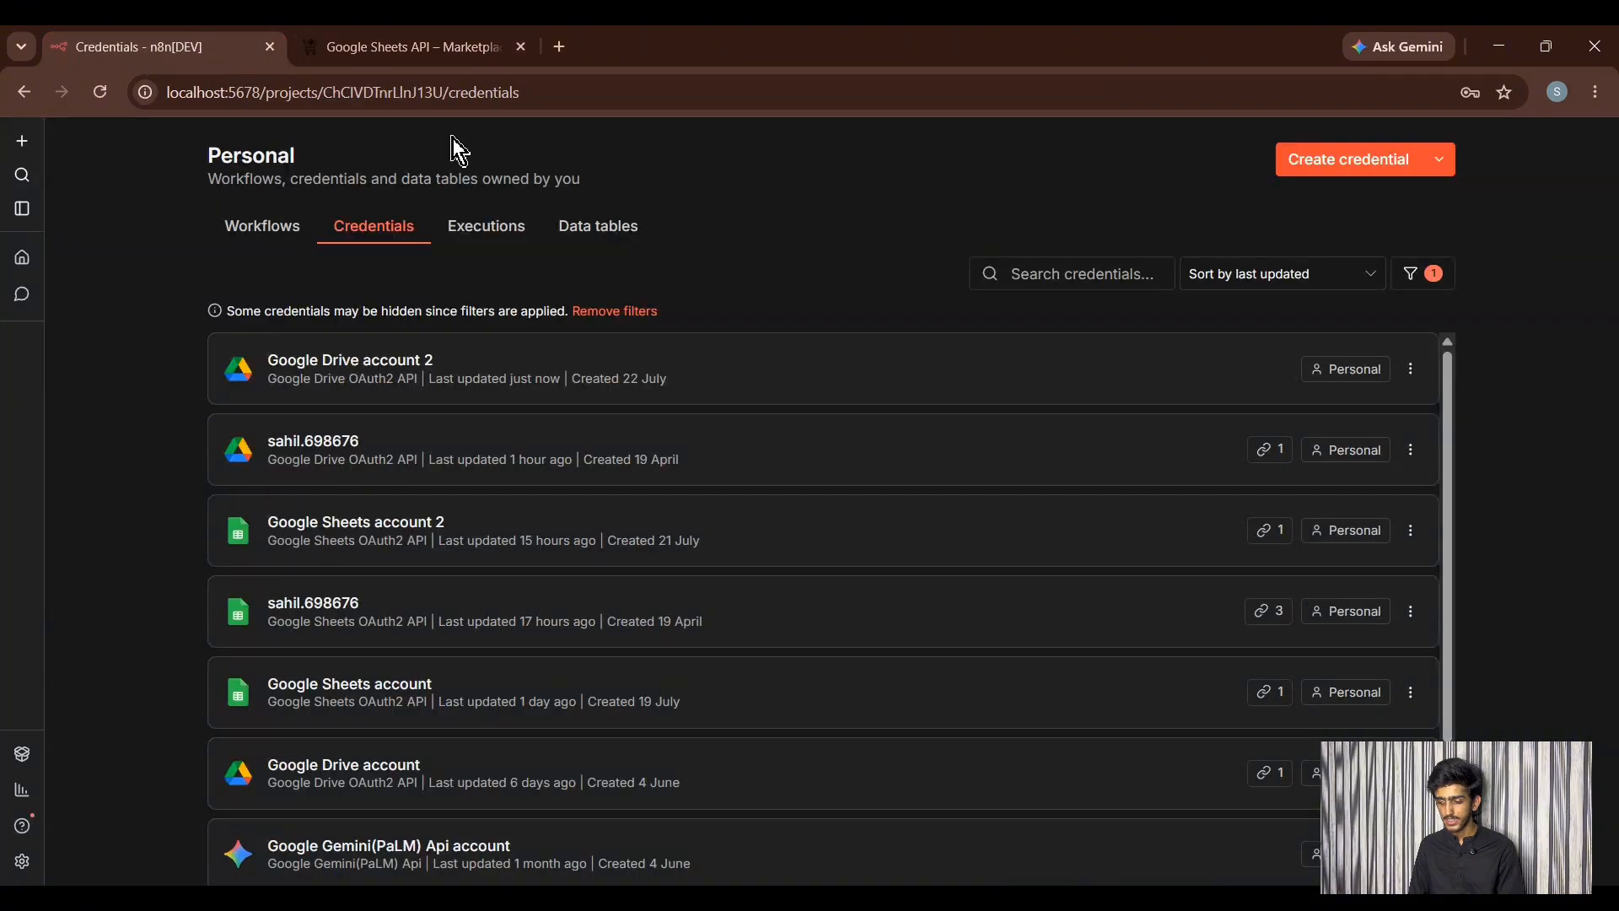
{"action": "left_click", "coordinate": [1406, 172]}
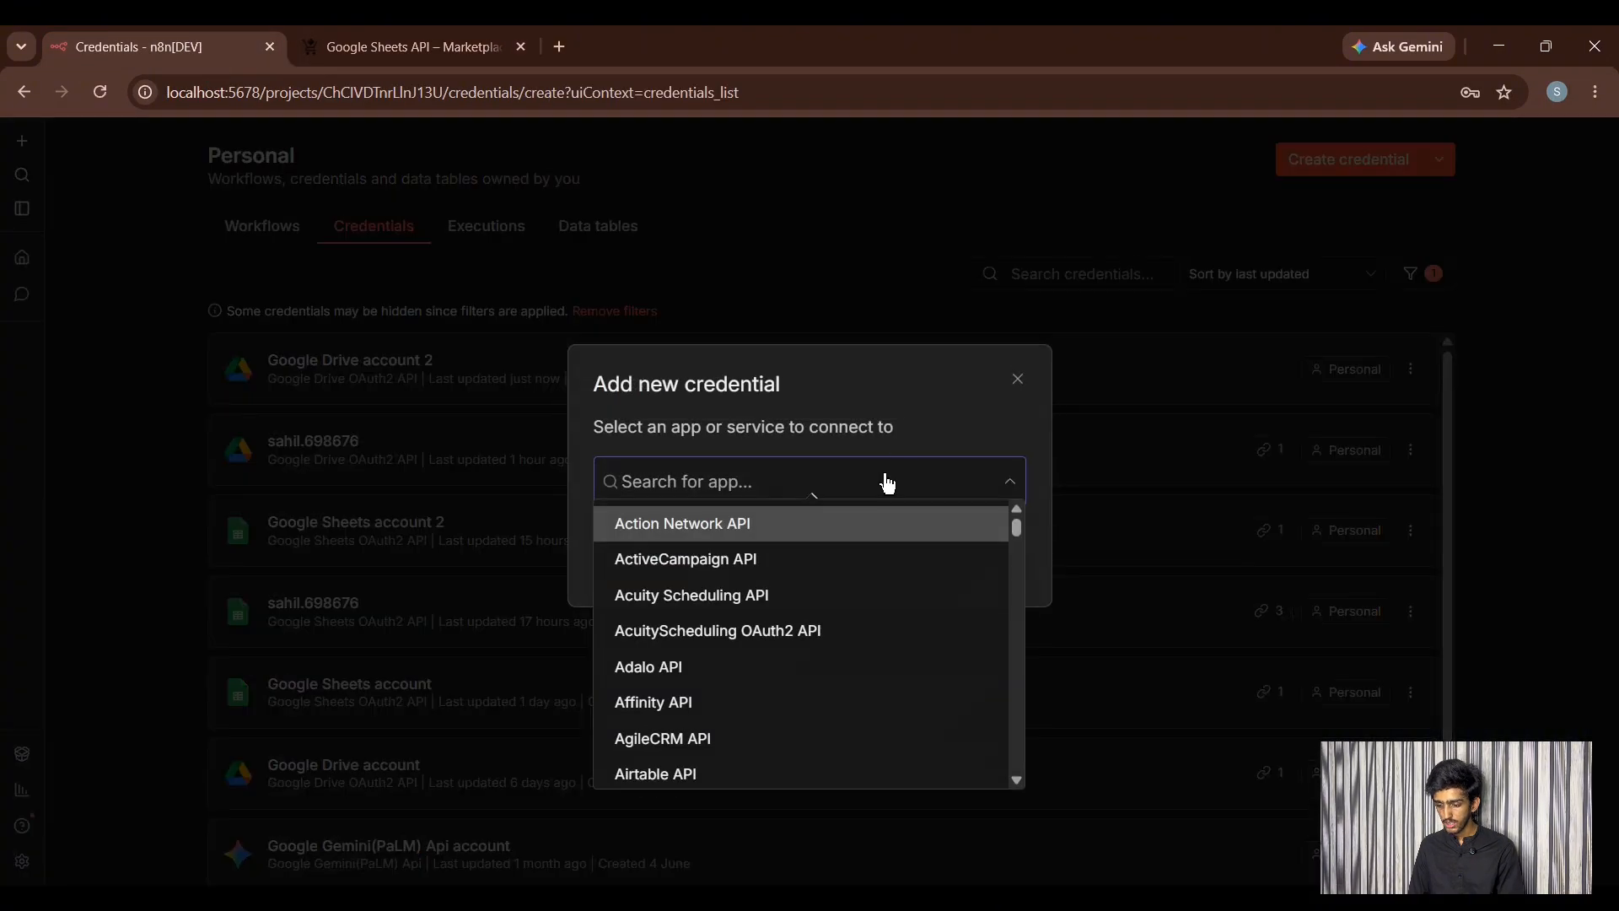
{"action": "type", "text": "googl"}
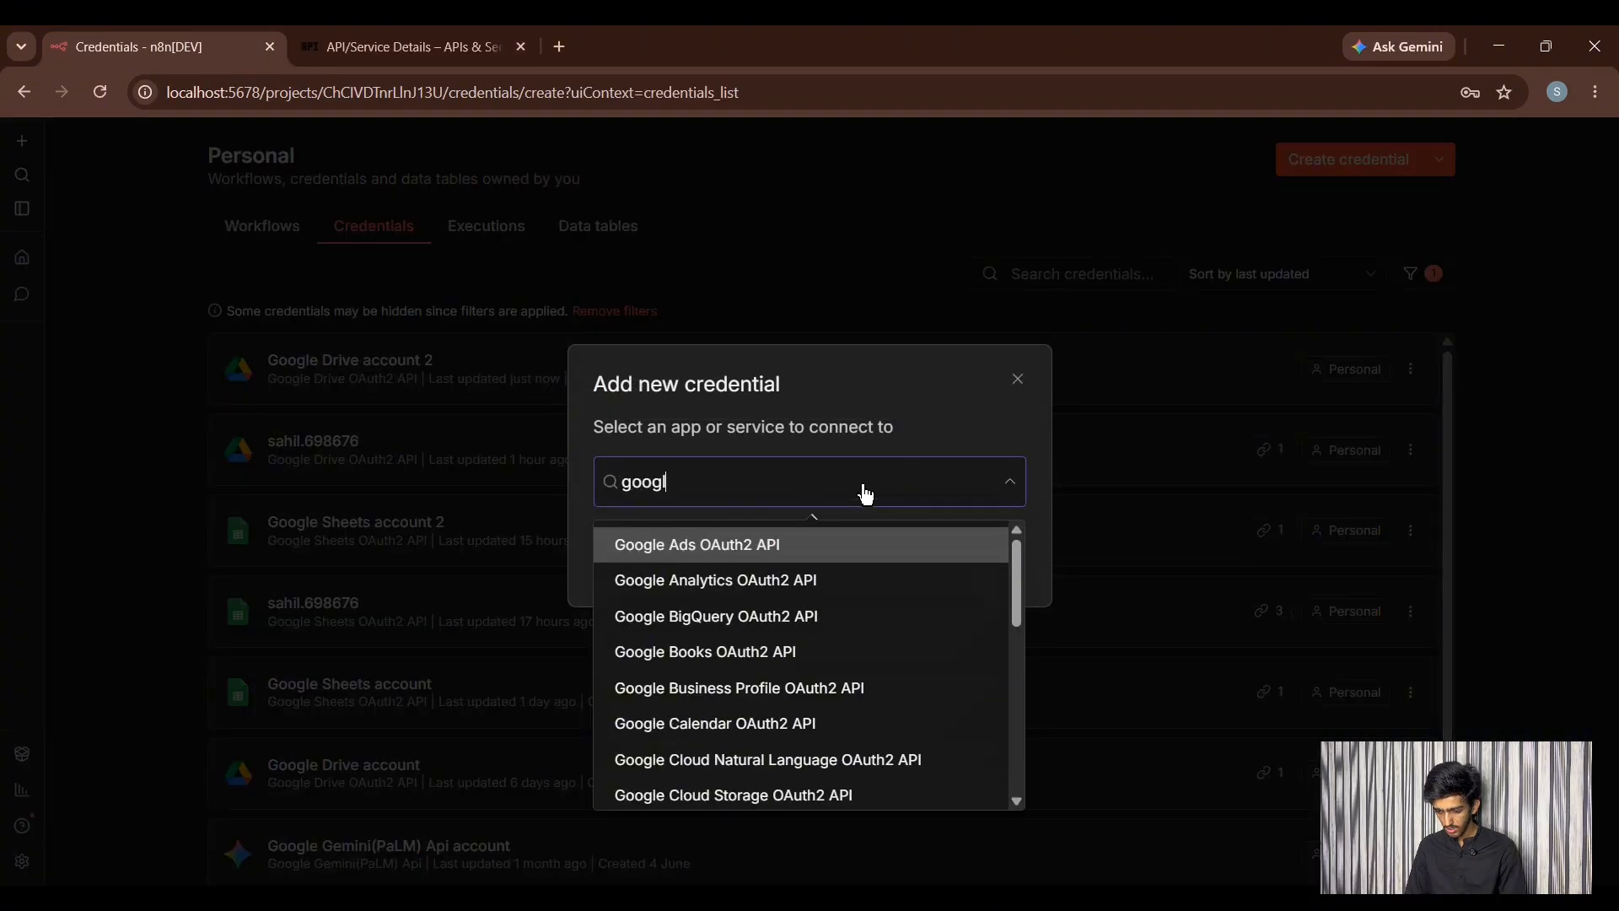
{"action": "type", "text": "e sheet"}
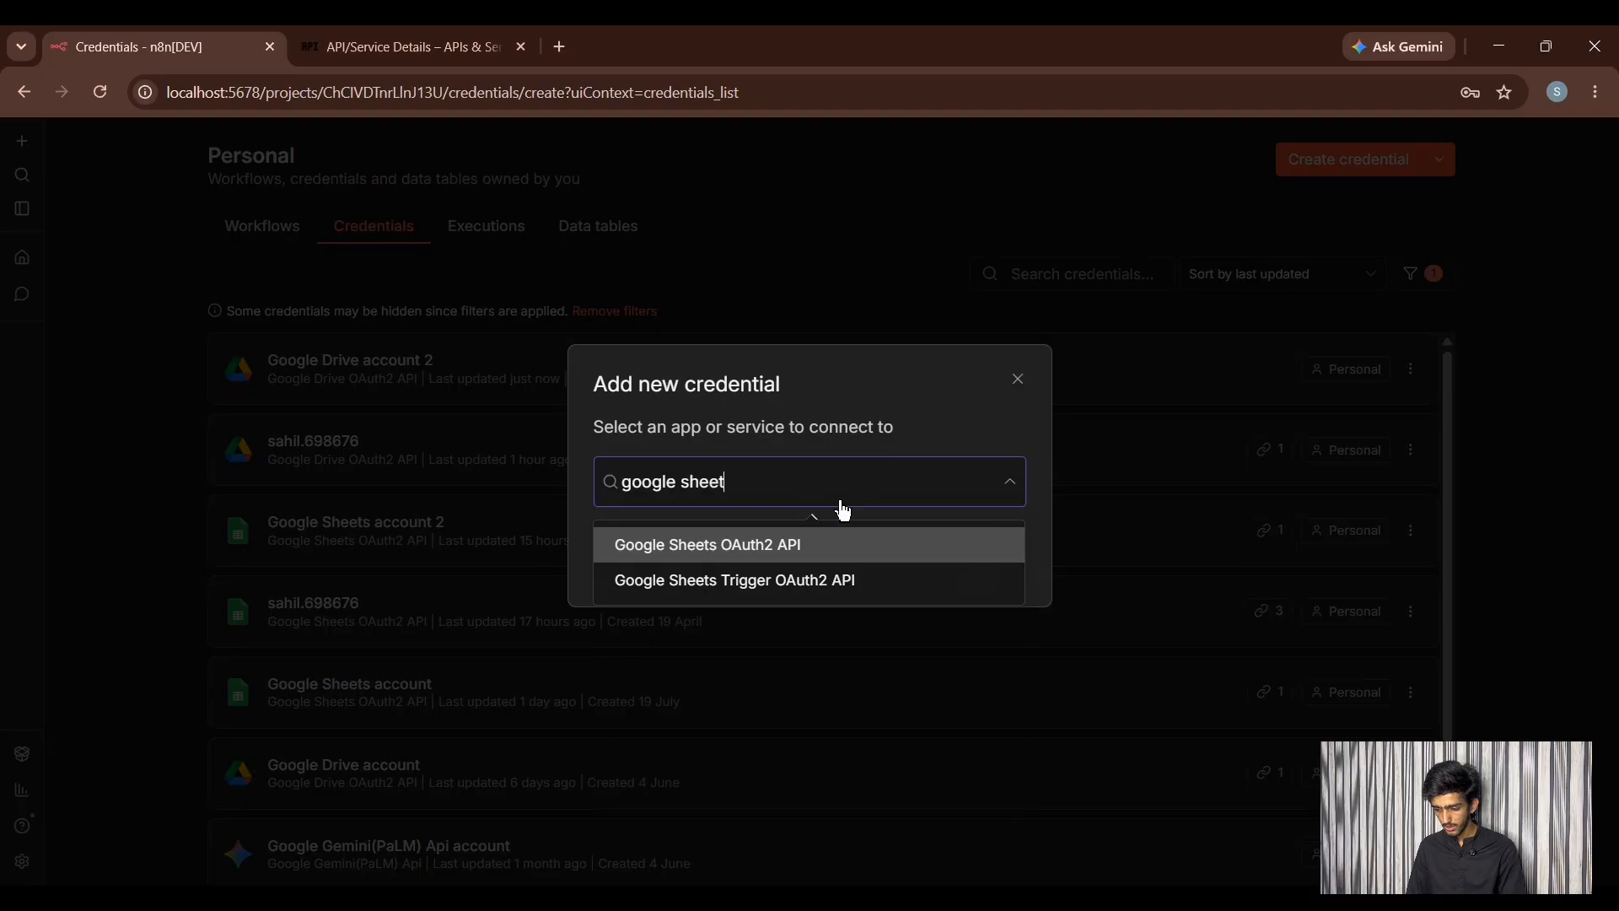
{"action": "left_click", "coordinate": [781, 556]}
{"action": "left_click", "coordinate": [600, 573]}
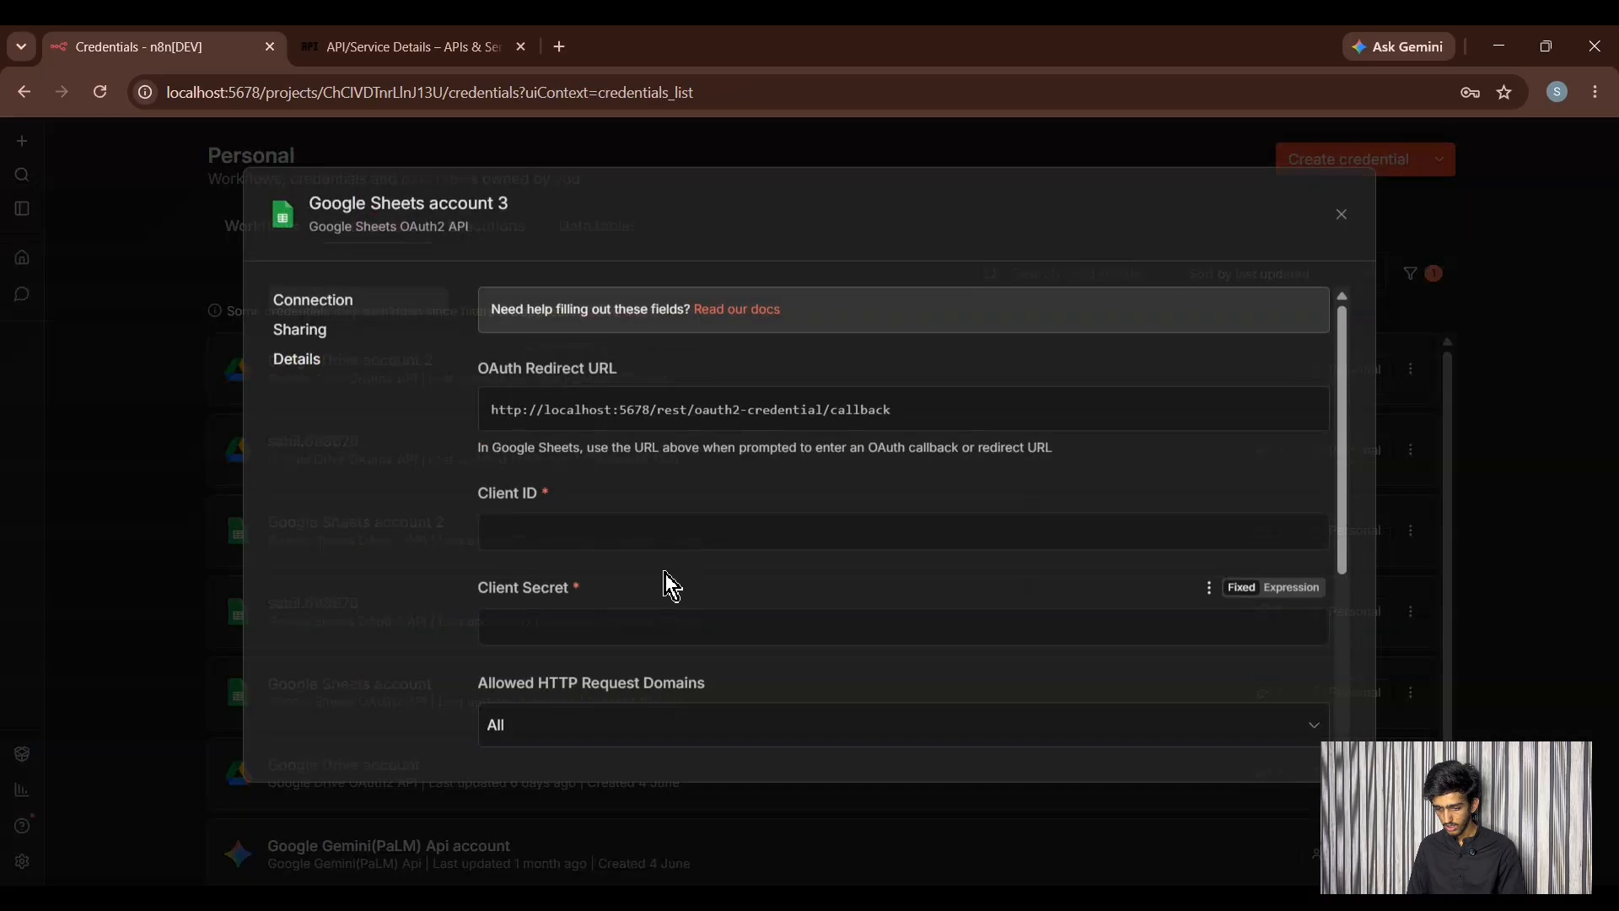
{"action": "scroll", "coordinate": [524, 533], "scroll_direction": "down", "scroll_amount": 2}
{"action": "left_click", "coordinate": [527, 368]}
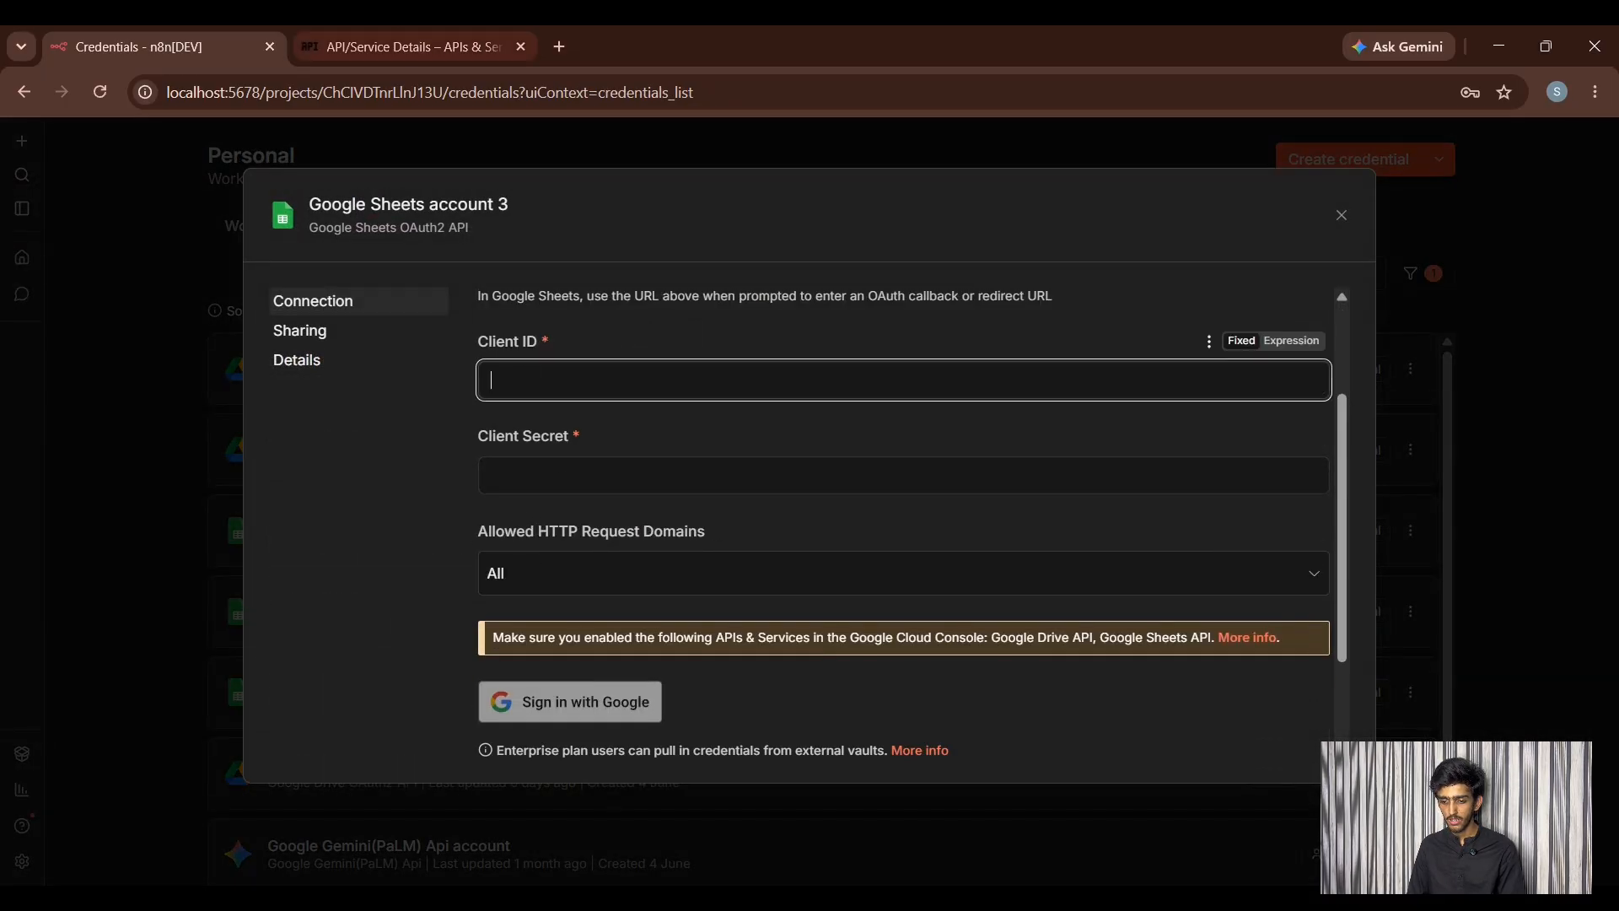
{"action": "left_click", "coordinate": [404, 47]}
{"action": "scroll", "coordinate": [543, 469], "scroll_direction": "down", "scroll_amount": 4}
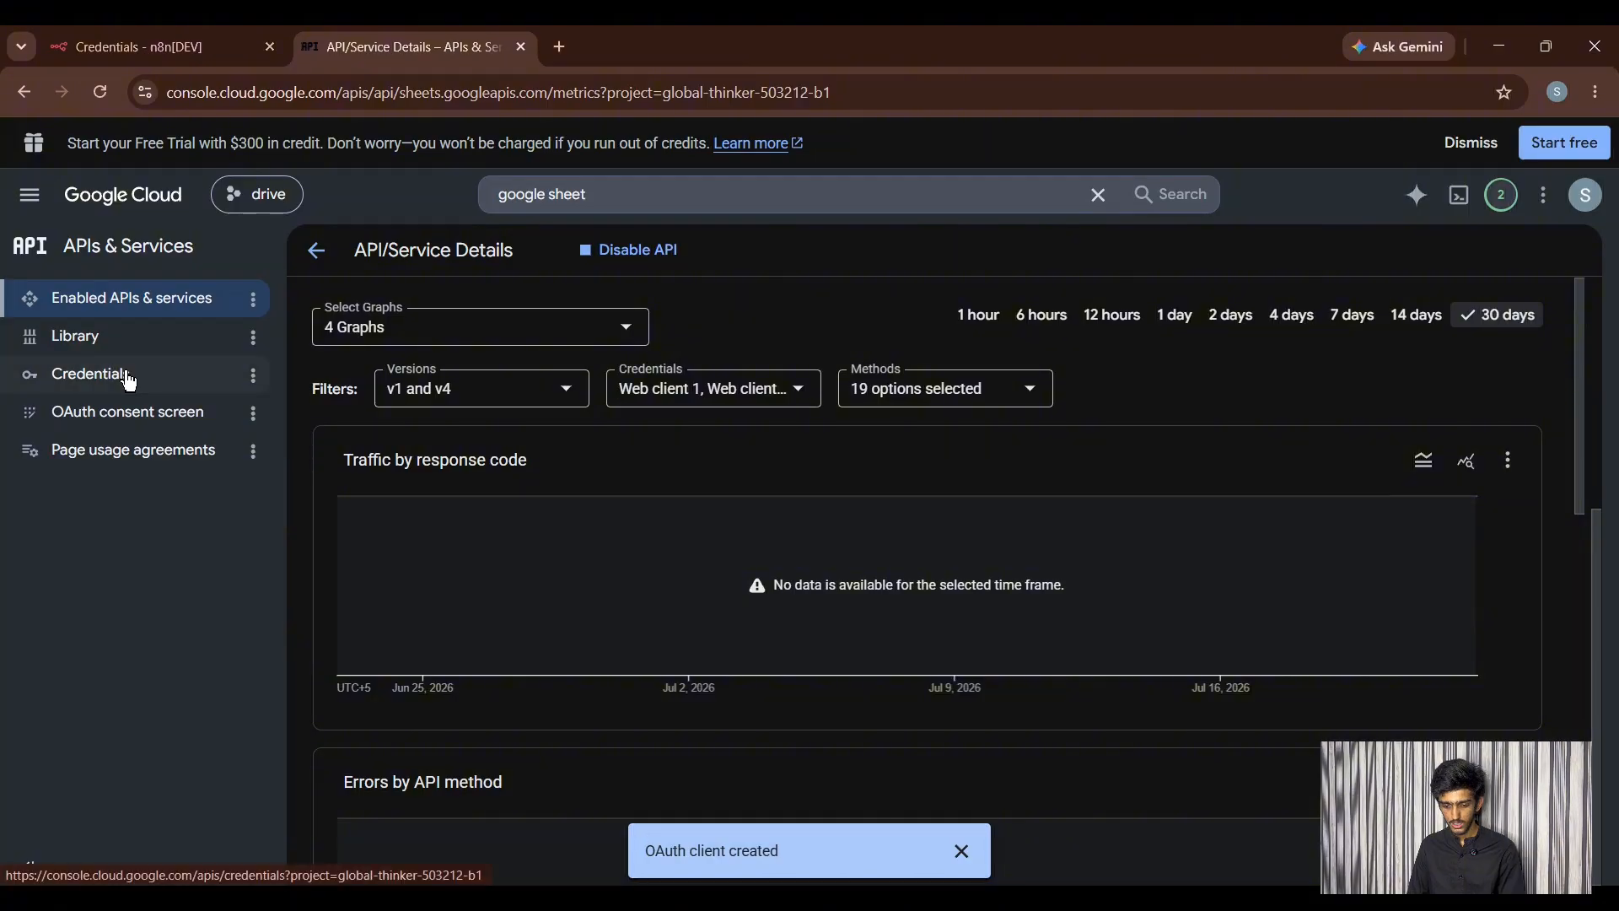
- Paste the Web client 1 client secret into the n8n credential's Client Secret field
{"action": "left_click", "coordinate": [119, 376]}
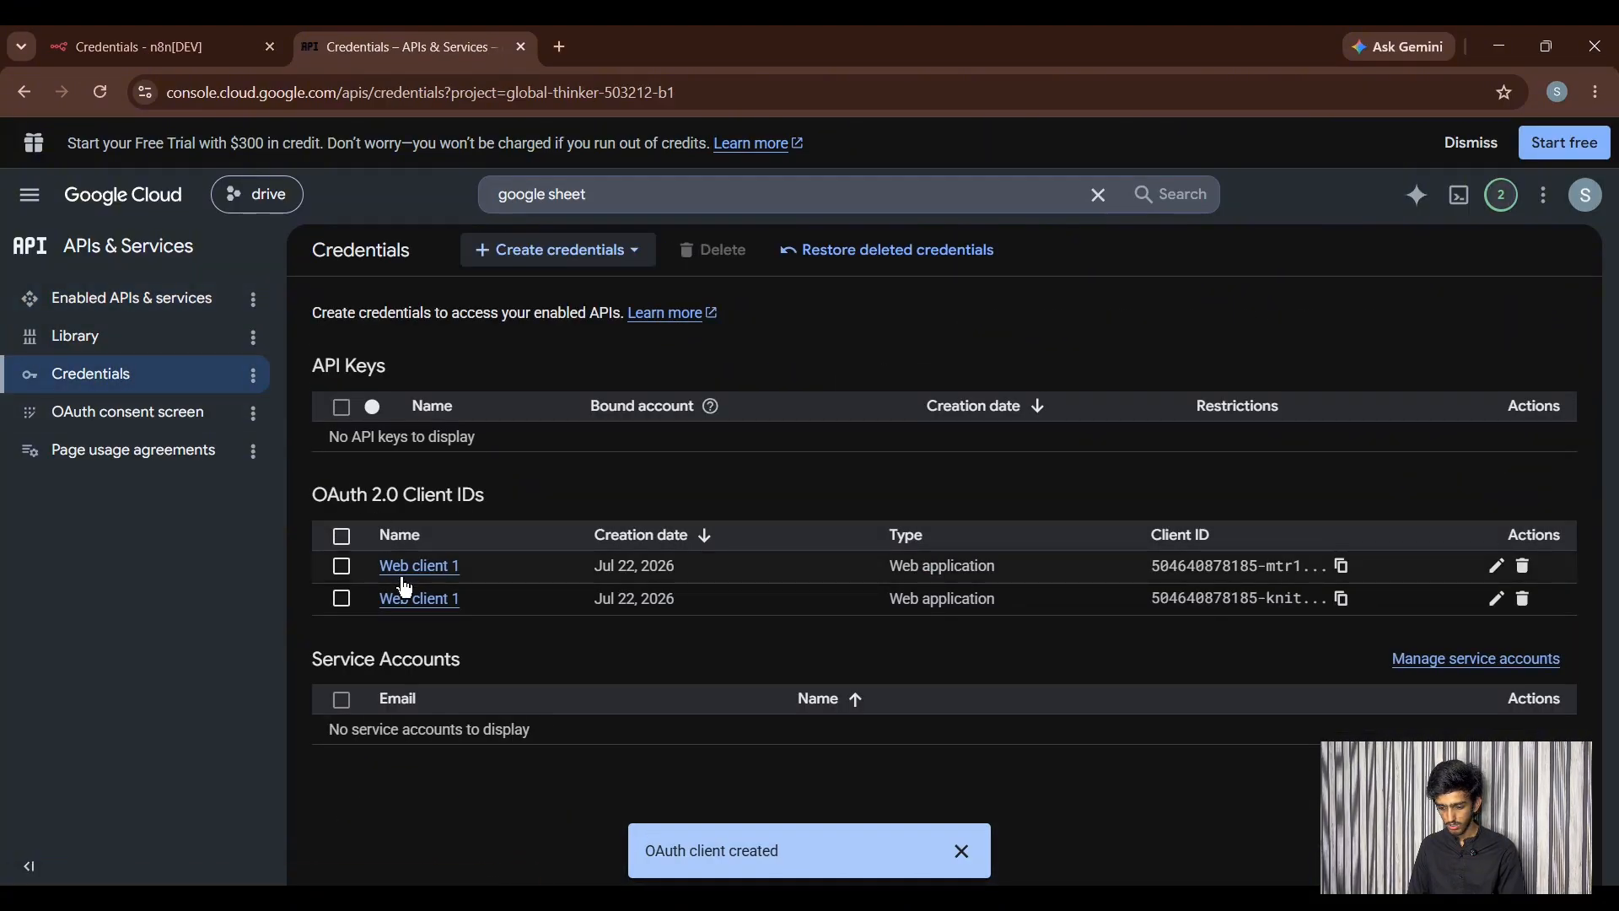
{"action": "left_click", "coordinate": [405, 577]}
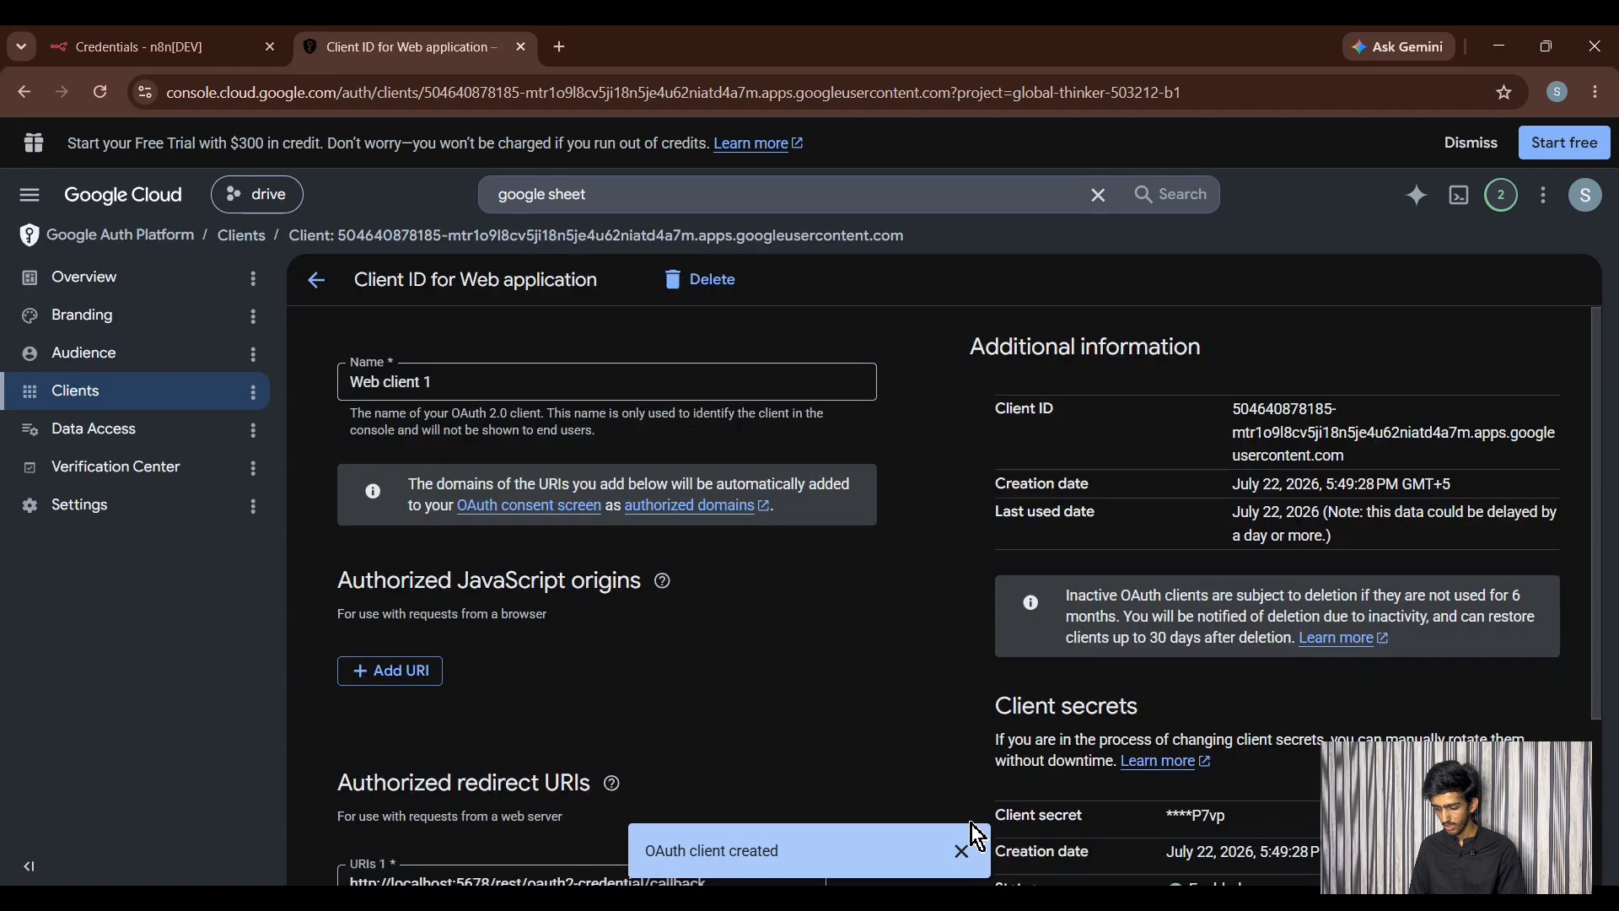
{"action": "left_click", "coordinate": [962, 851]}
{"action": "scroll", "coordinate": [968, 856], "scroll_direction": "down", "scroll_amount": 3}
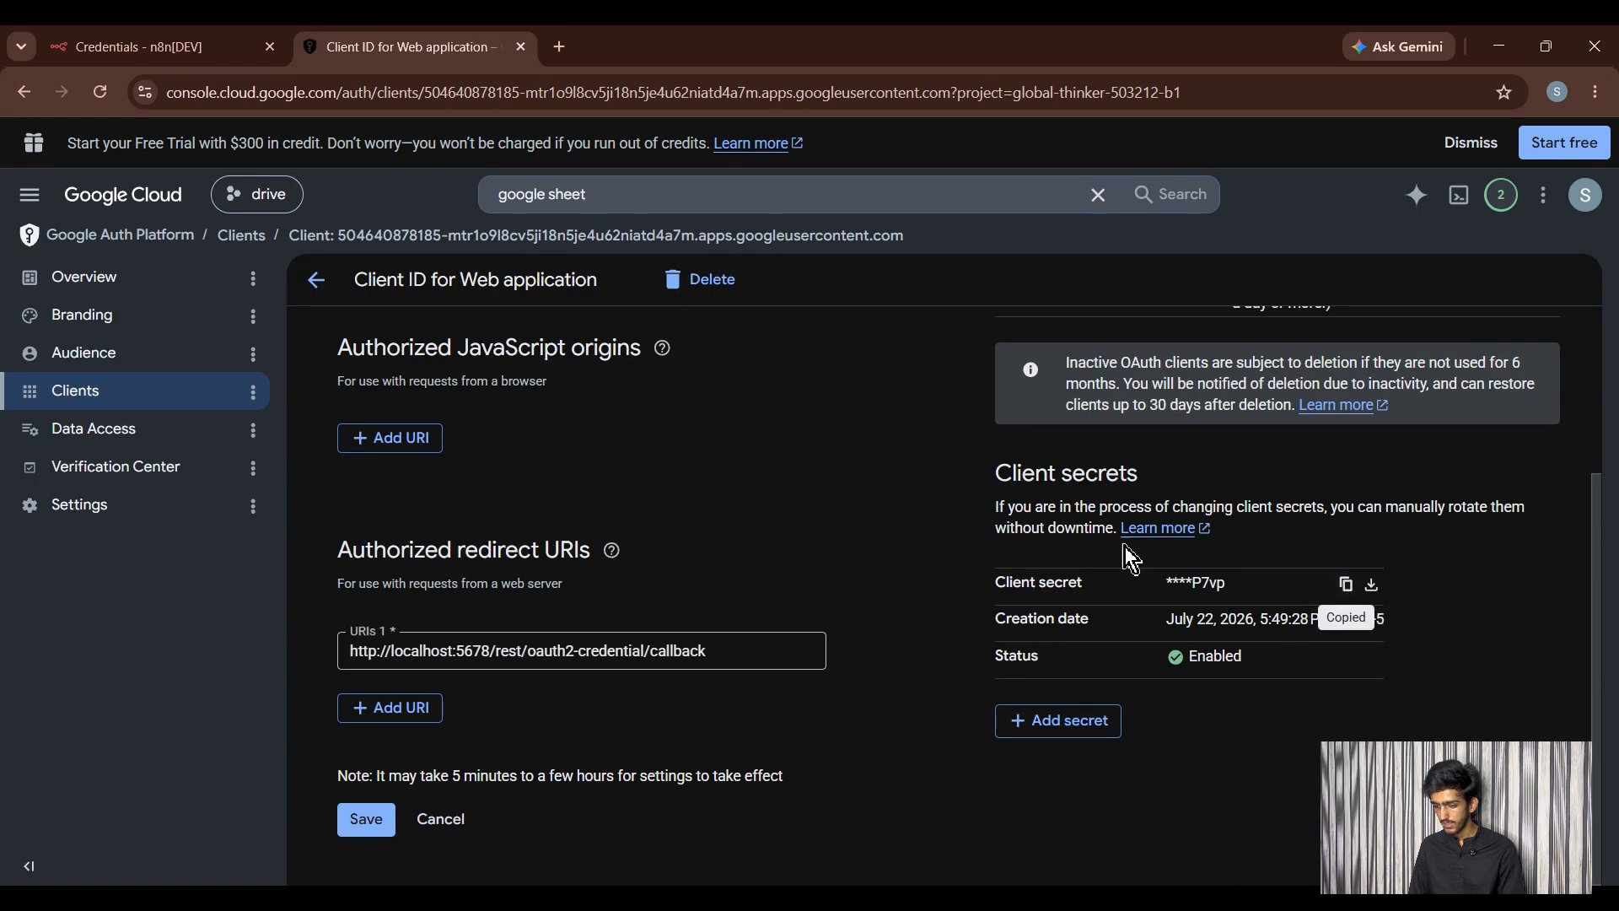
{"action": "left_click", "coordinate": [130, 47]}
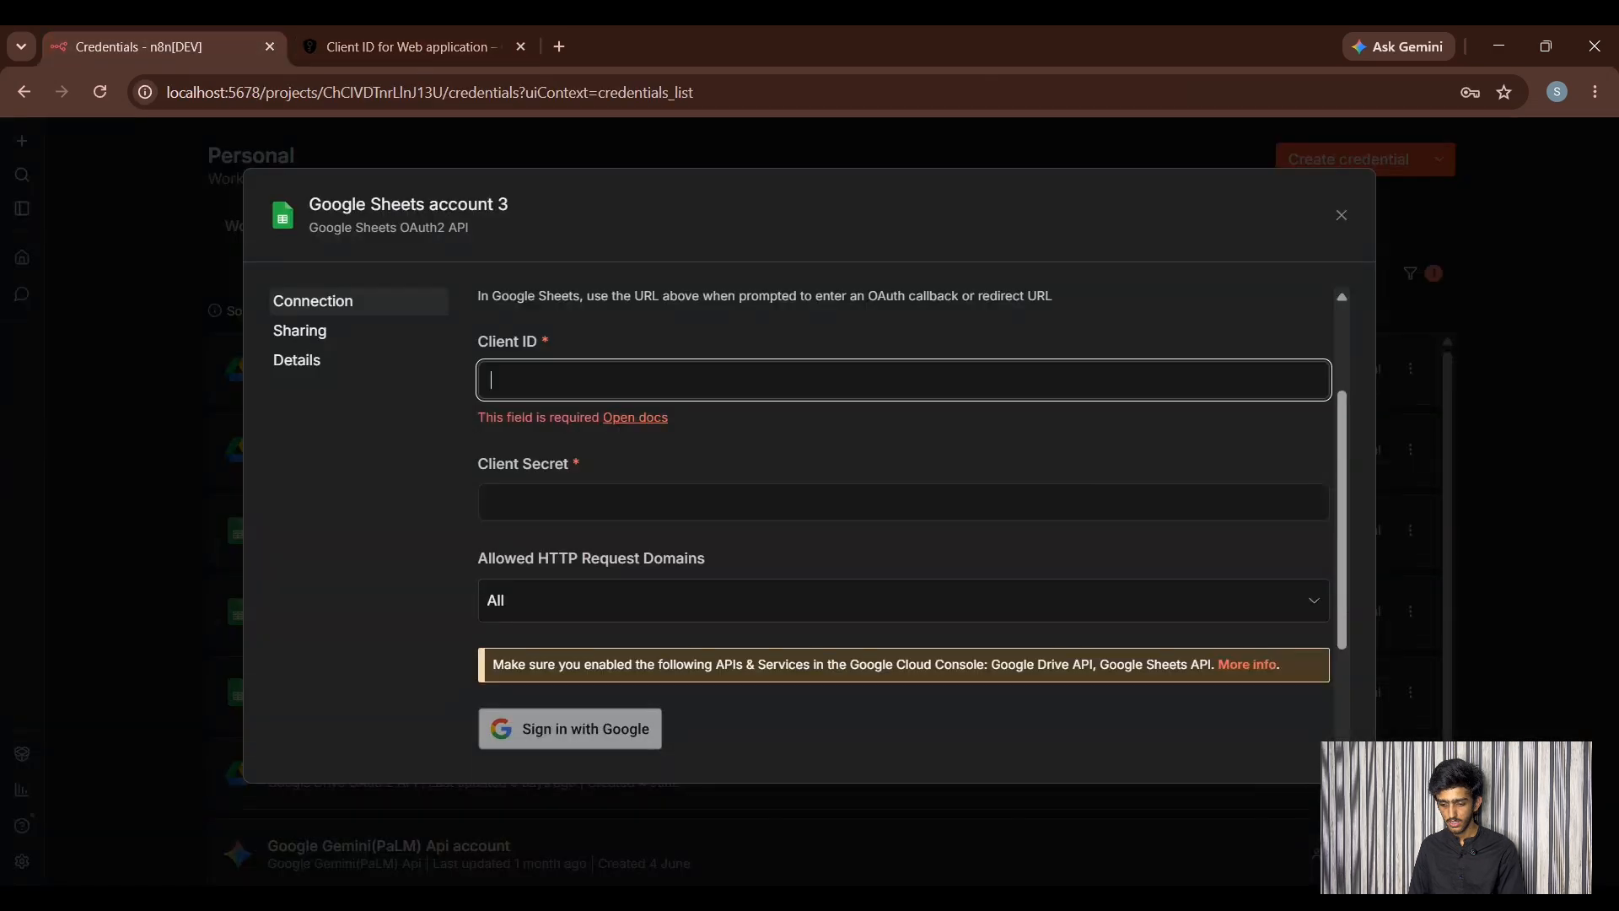
{"action": "left_click", "coordinate": [537, 504]}
{"action": "key", "text": "ctrl+v"}
- Copy the Web client 1 Client ID into the n8n credential's Client ID field
{"action": "left_click", "coordinate": [351, 47]}
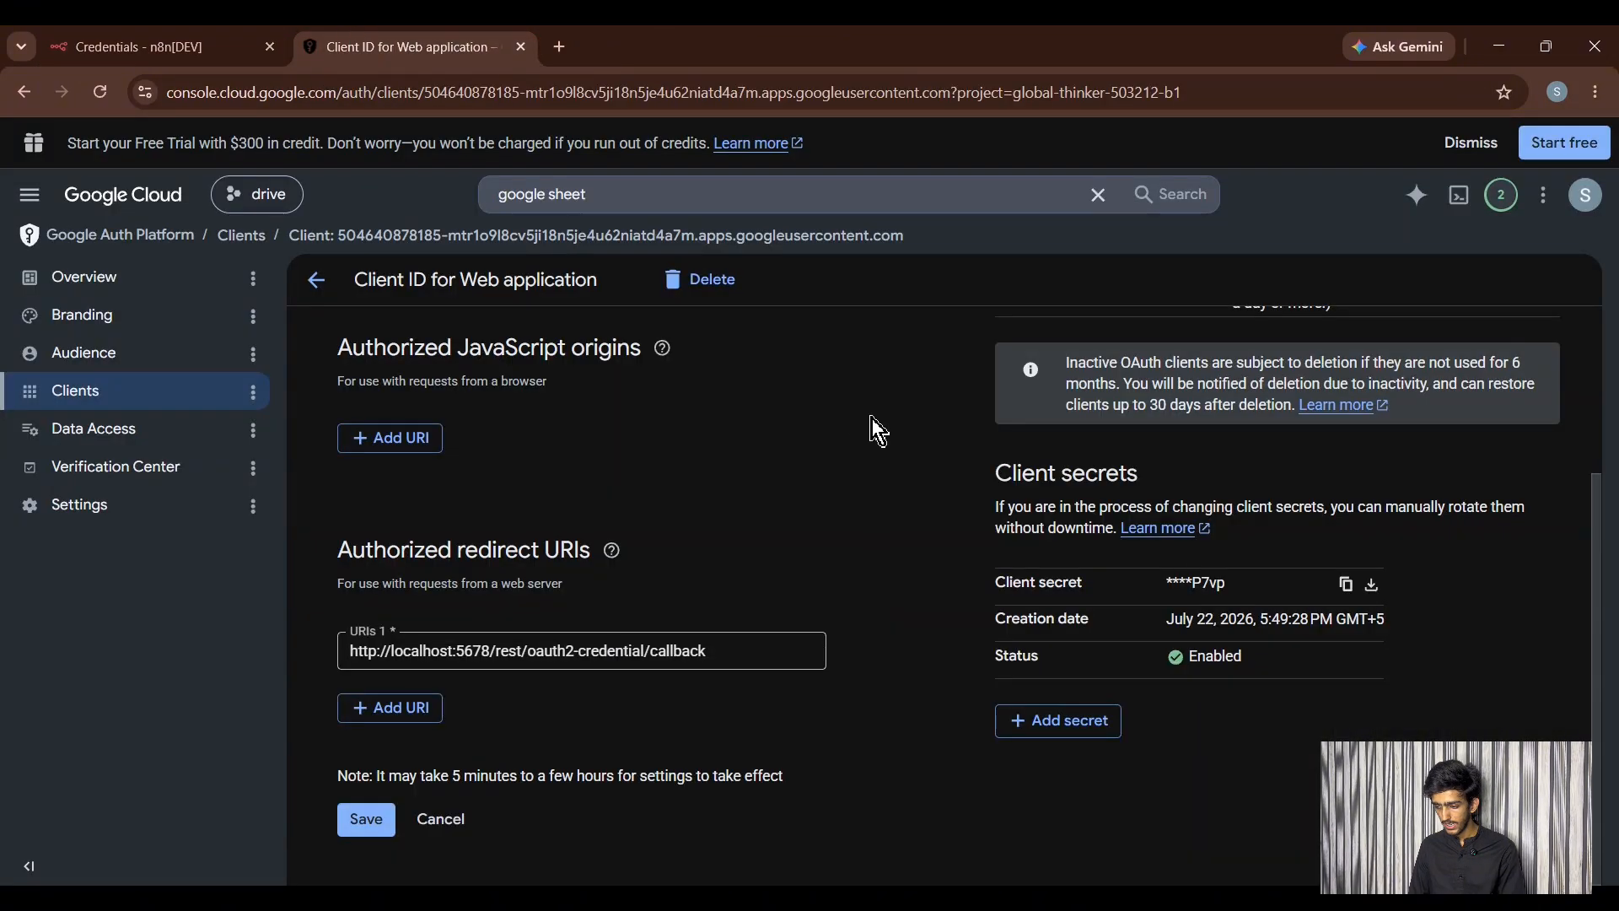
{"action": "scroll", "coordinate": [877, 428], "scroll_direction": "up", "scroll_amount": 2}
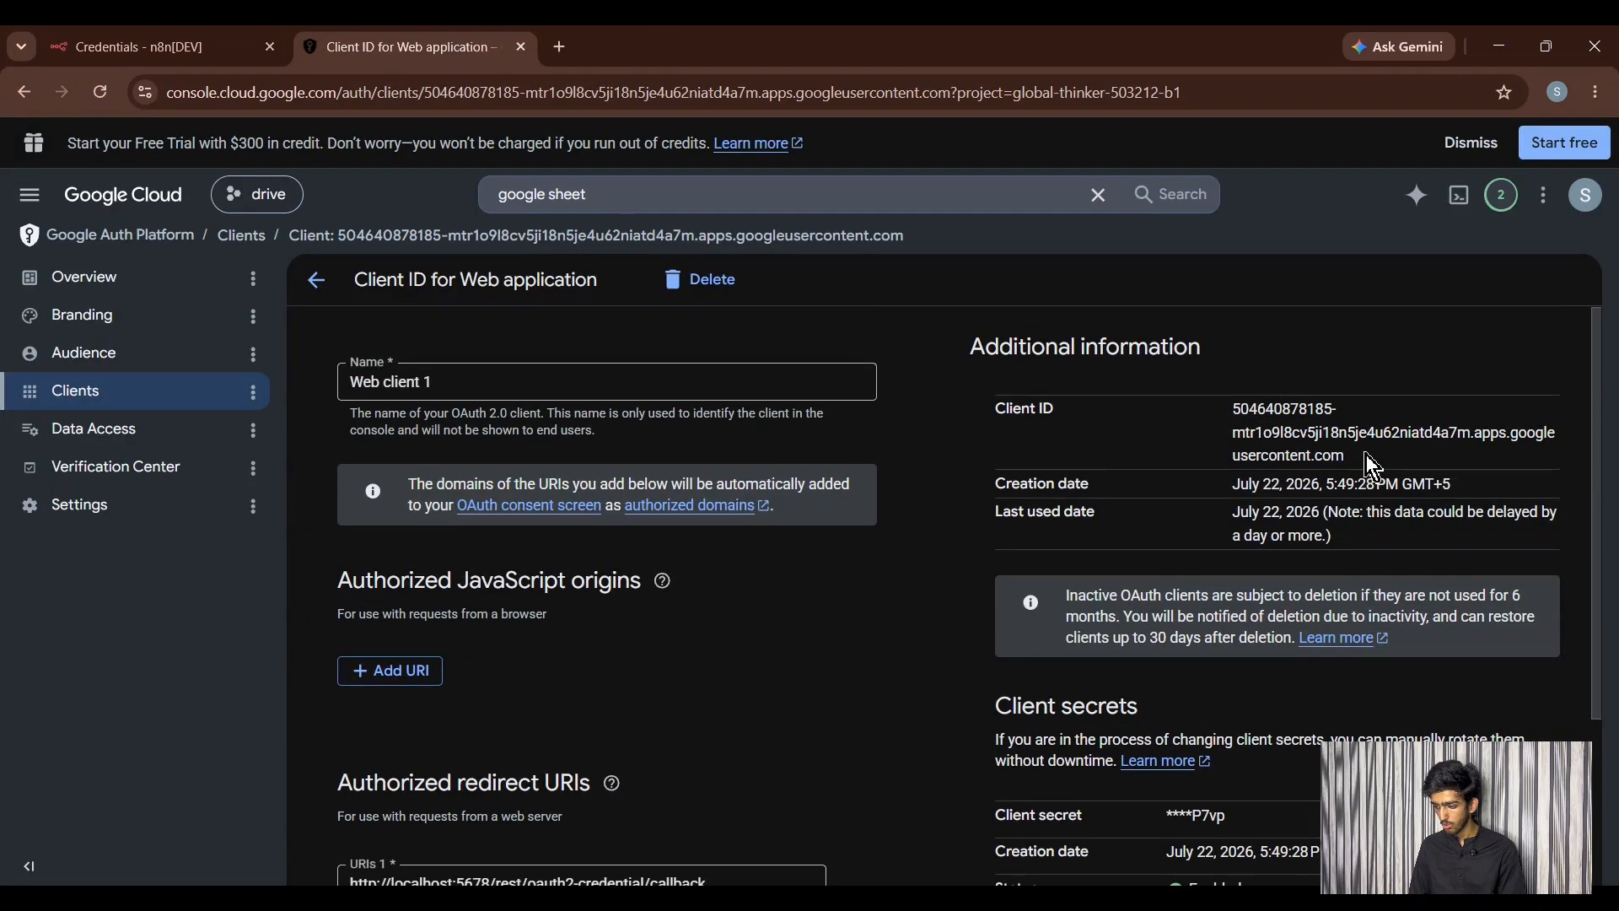
{"action": "left_click_drag", "start_coordinate": [1365, 454], "coordinate": [1237, 414]}
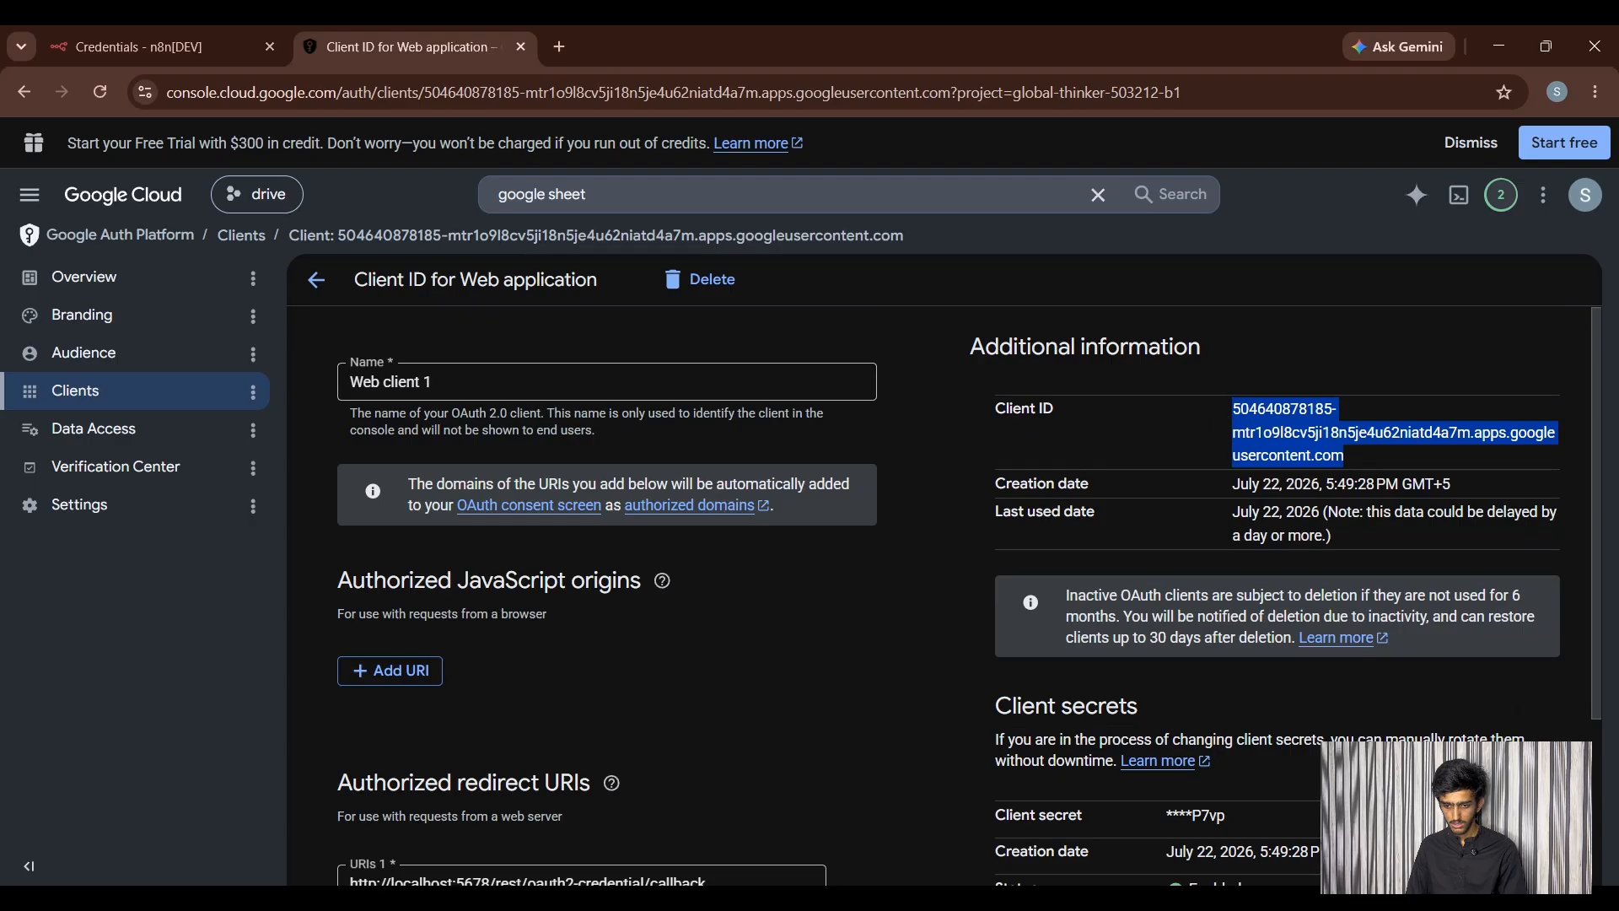
{"action": "left_click", "coordinate": [183, 34]}
{"action": "left_click", "coordinate": [585, 376]}
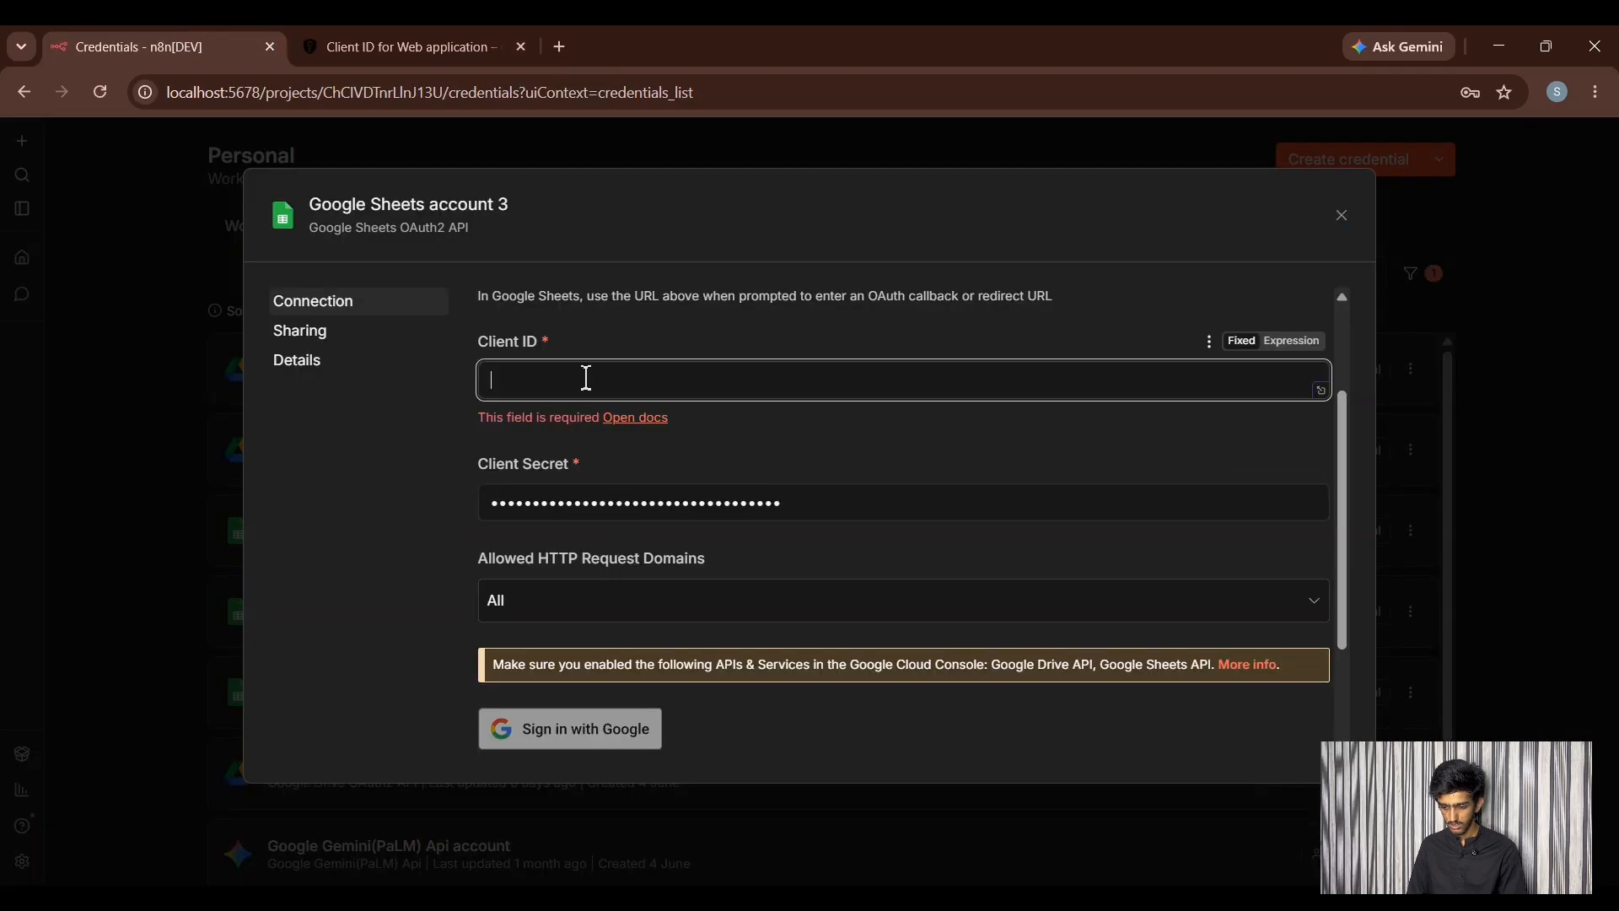
{"action": "key", "text": "ctrl+v"}
{"action": "scroll", "coordinate": [638, 566], "scroll_direction": "down", "scroll_amount": 2}
- Sign in with Google, pass the unverified-app warning, and grant all Drive and Sheets scopes
{"action": "left_click", "coordinate": [638, 566]}
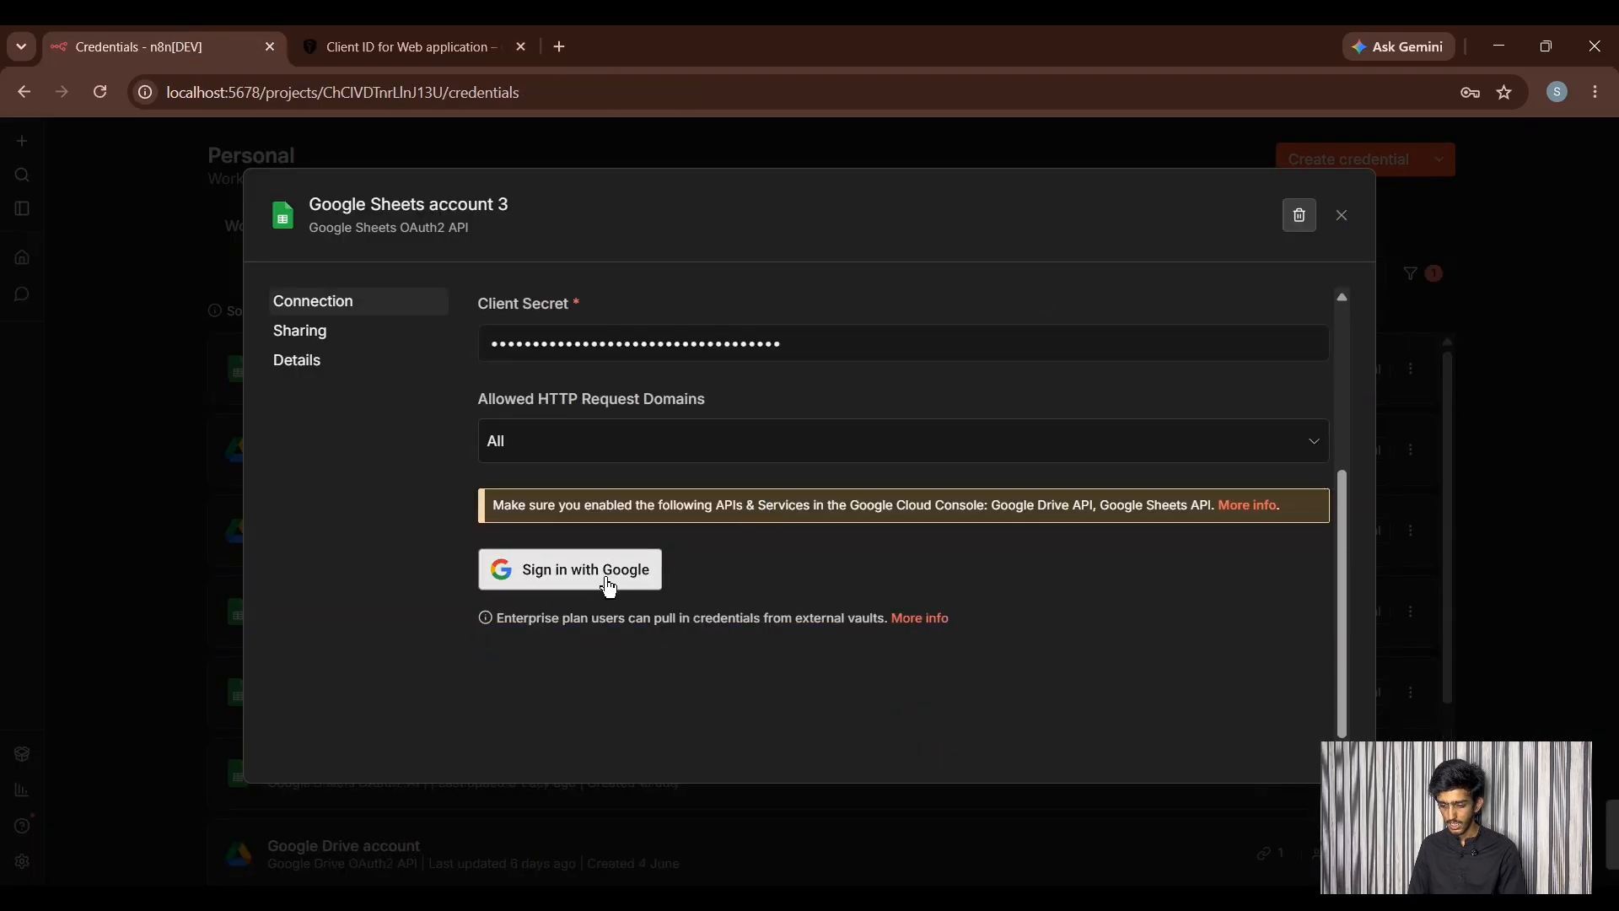
{"action": "left_click", "coordinate": [202, 371]}
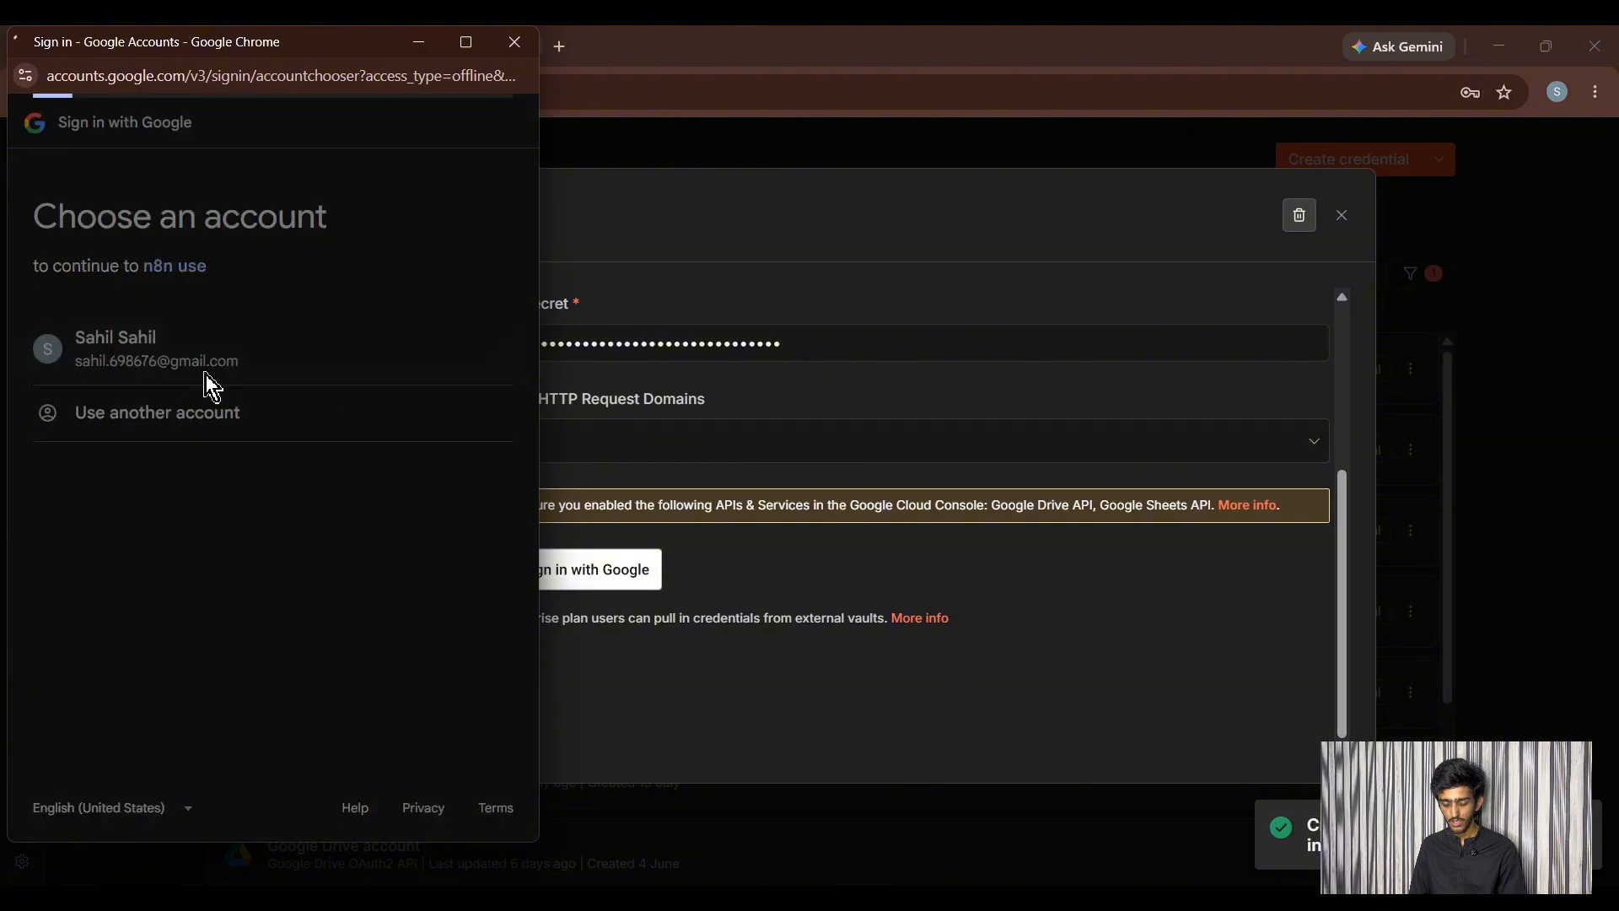
{"action": "left_click", "coordinate": [75, 392]}
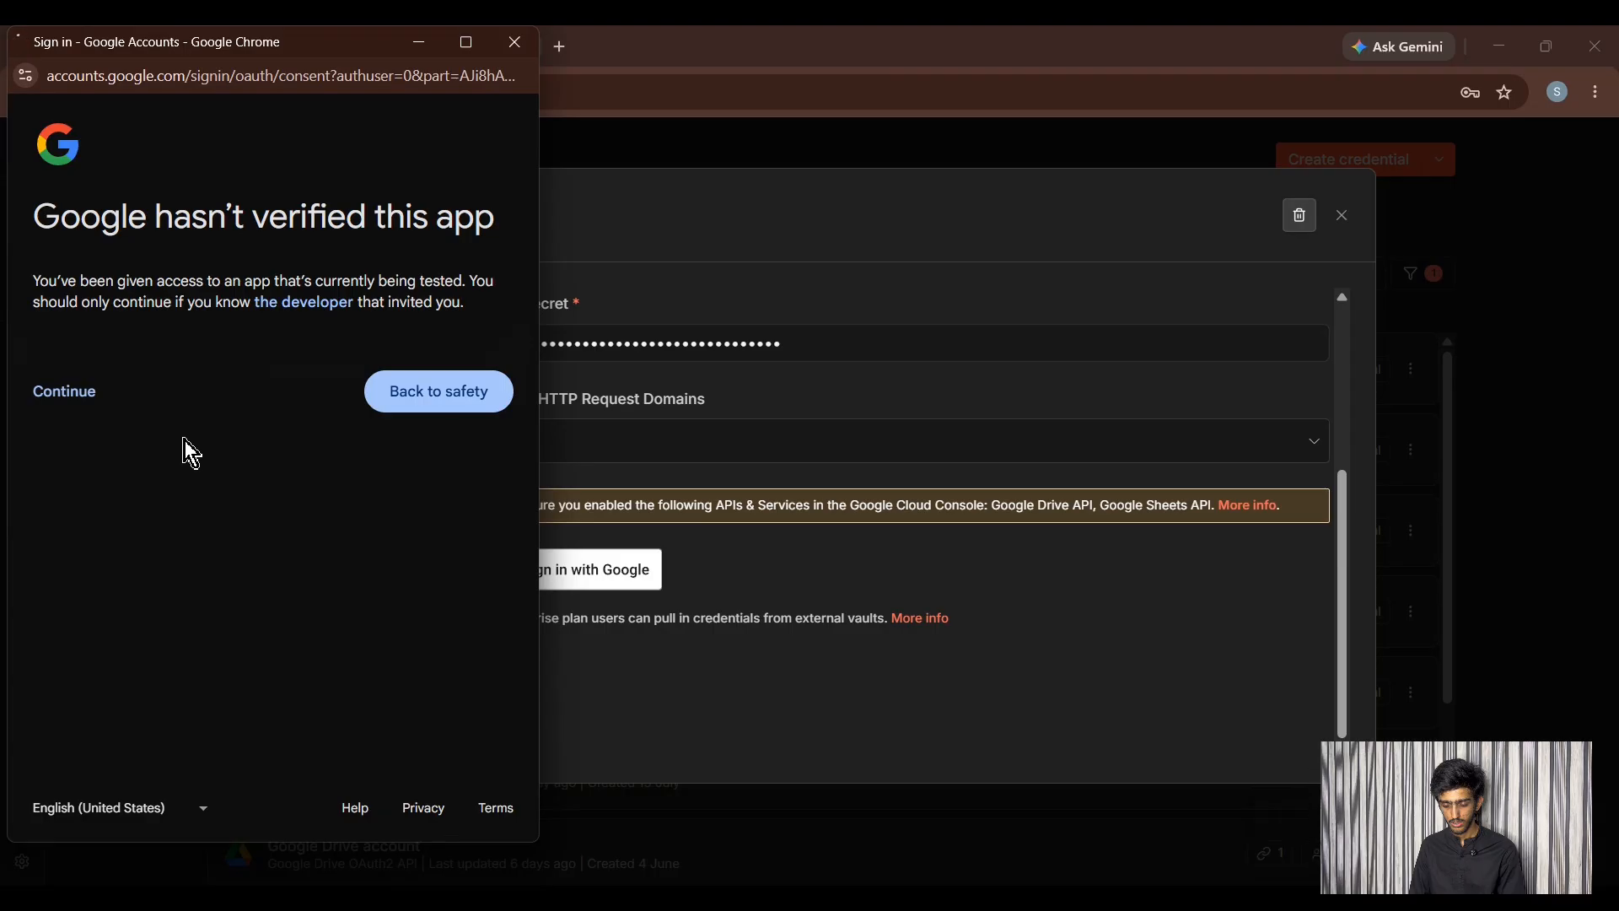
{"action": "left_click", "coordinate": [78, 434]}
{"action": "scroll", "coordinate": [202, 472], "scroll_direction": "down", "scroll_amount": 4}
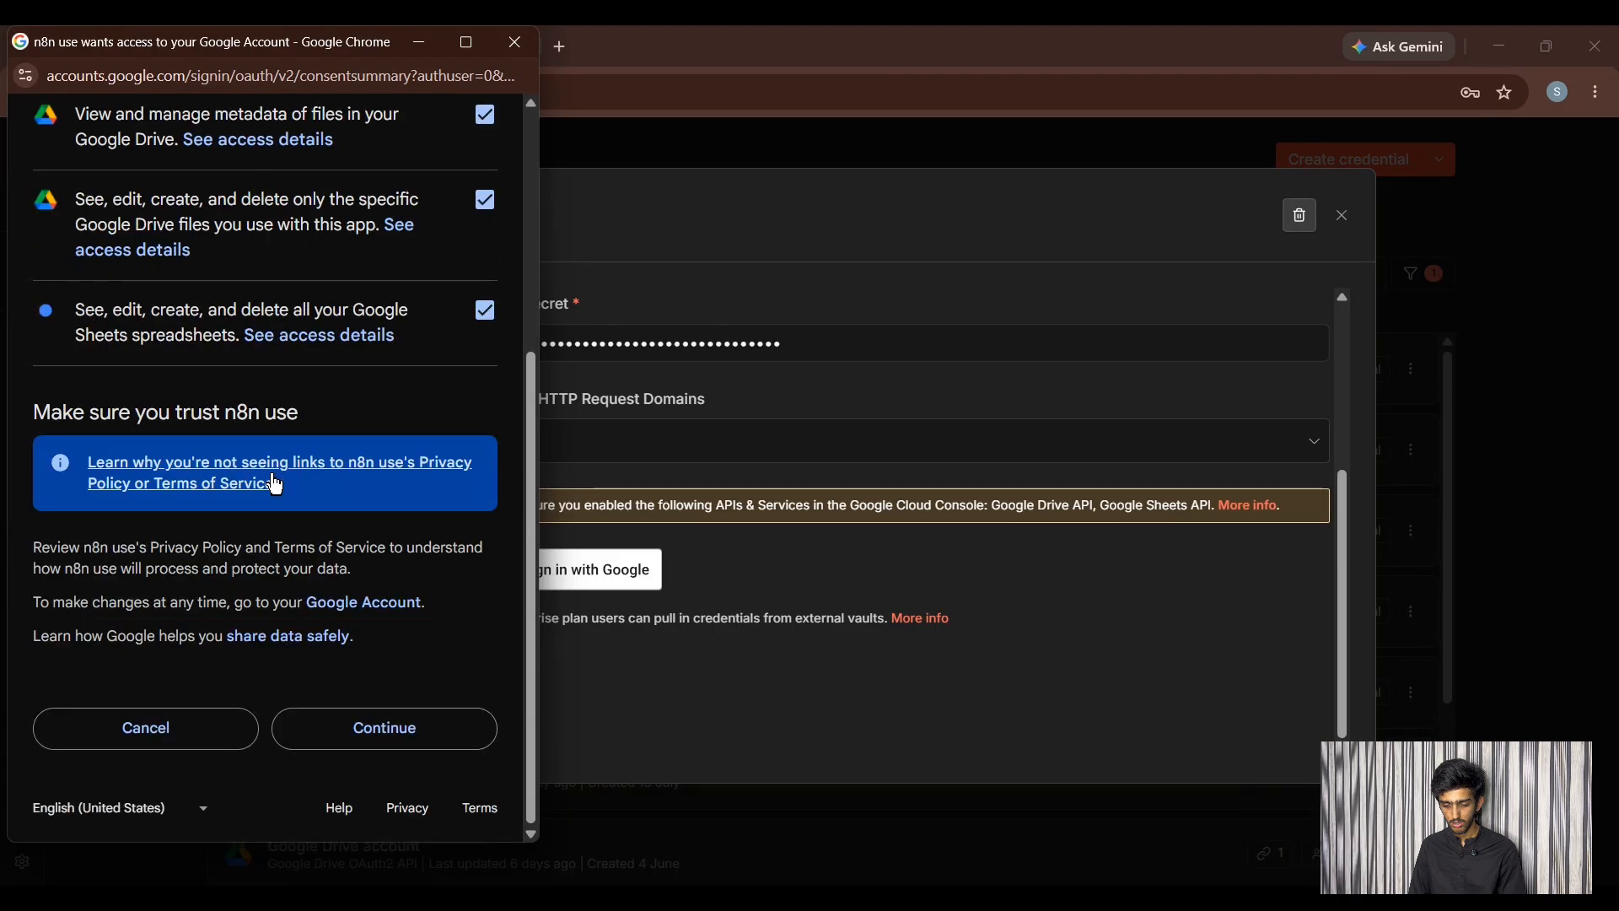
{"action": "left_click", "coordinate": [388, 729]}
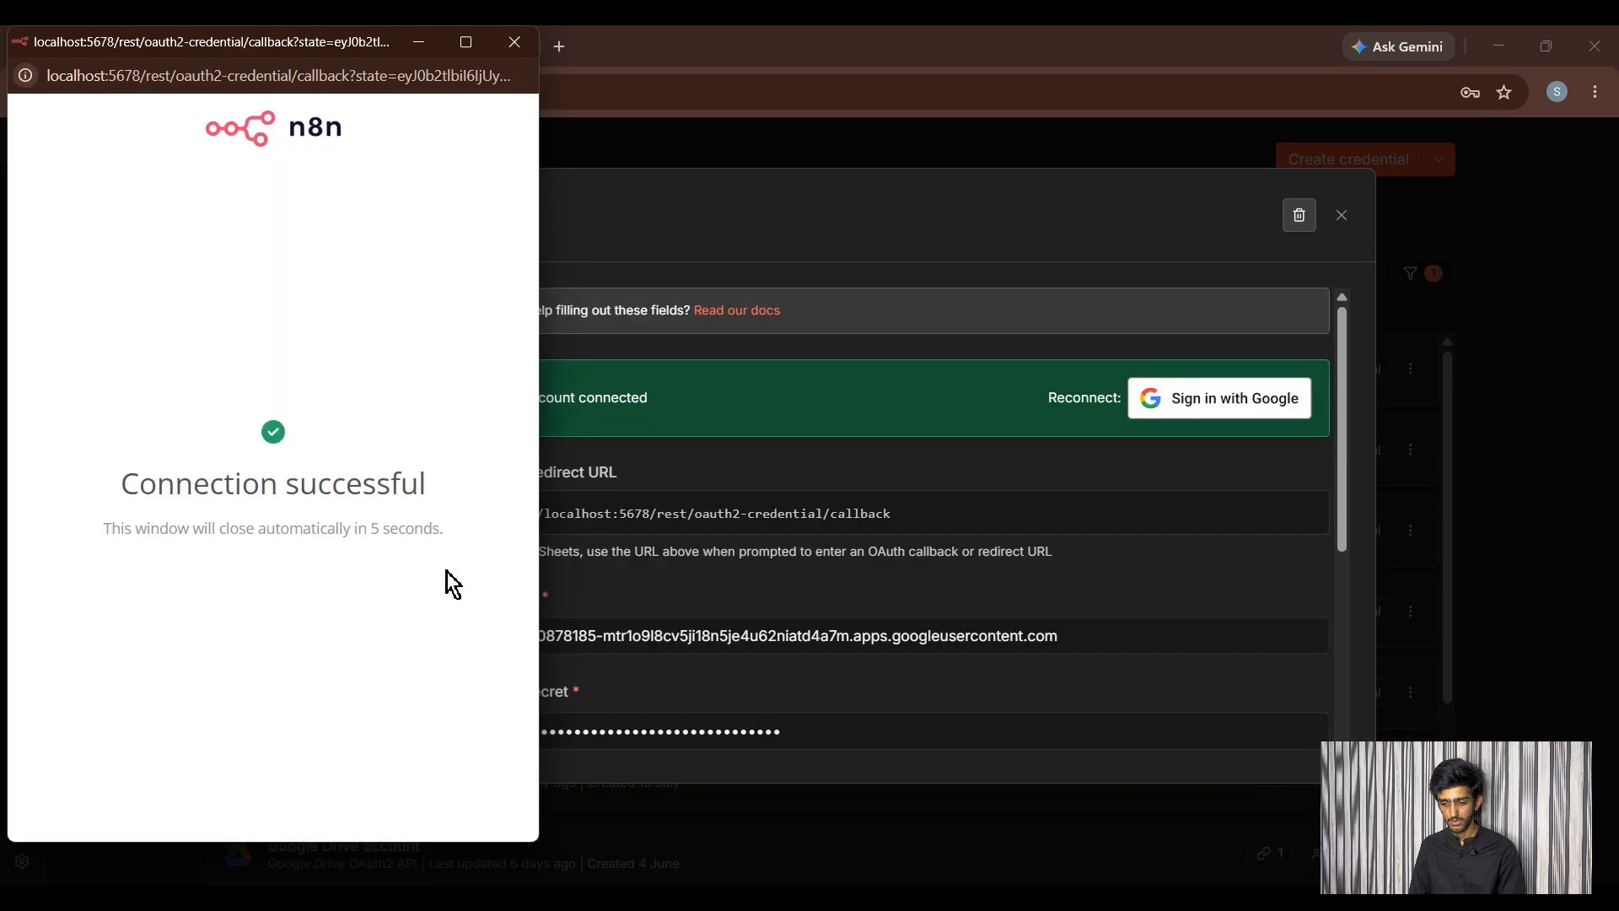
{"action": "left_click", "coordinate": [506, 41]}
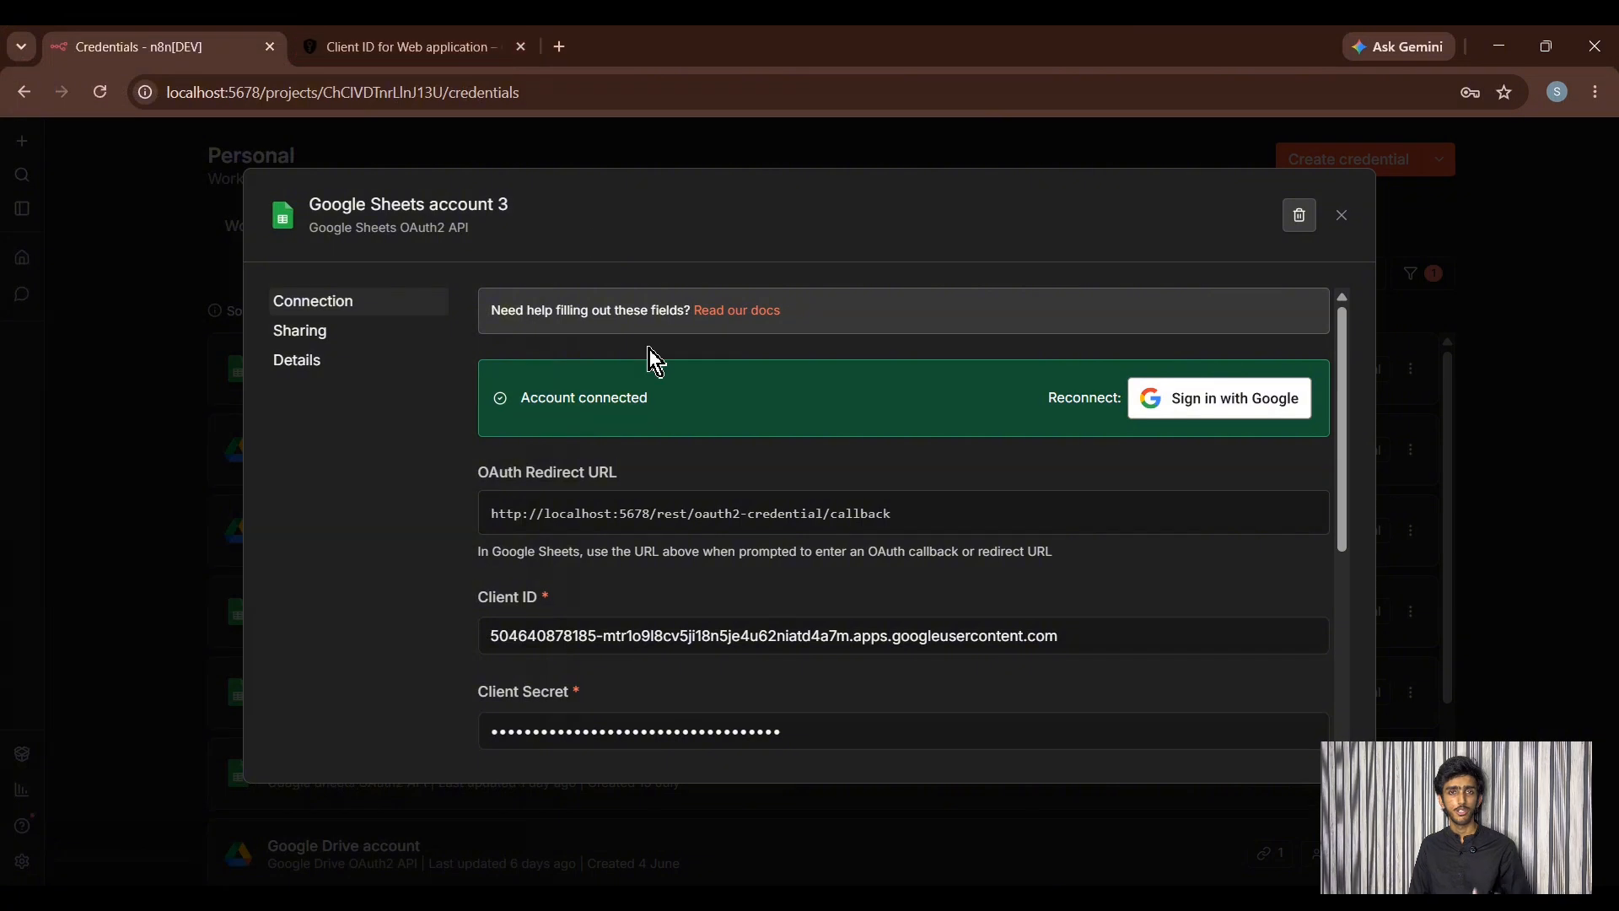